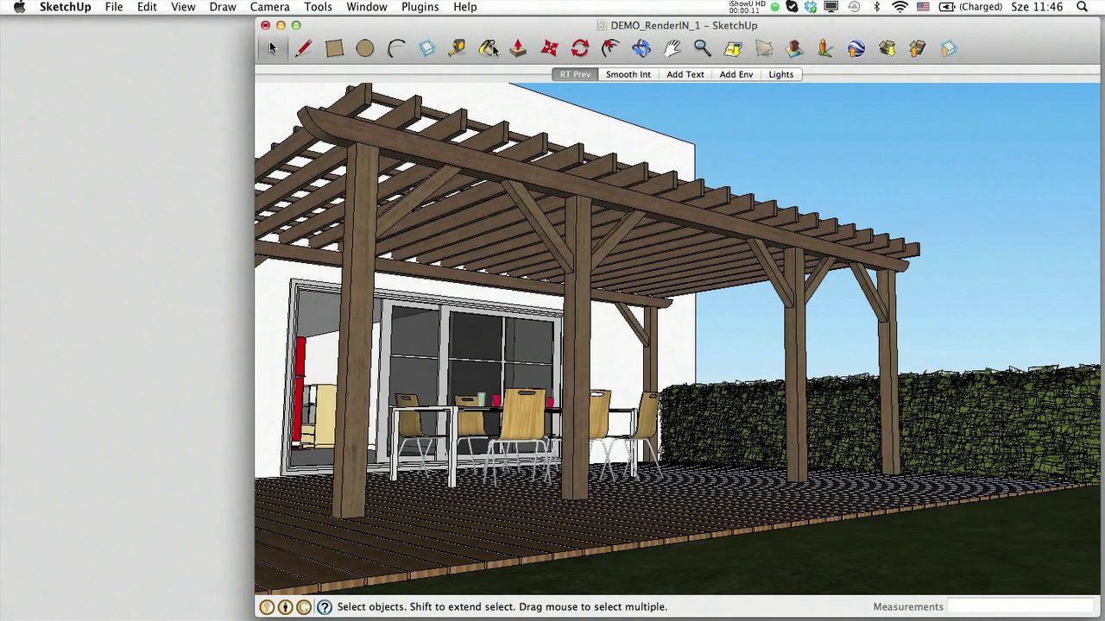
Open the Render[in] 2 live preview window from Plugins and shift it slightly lower.
{"action": "left_click", "coordinate": [410, 7]}
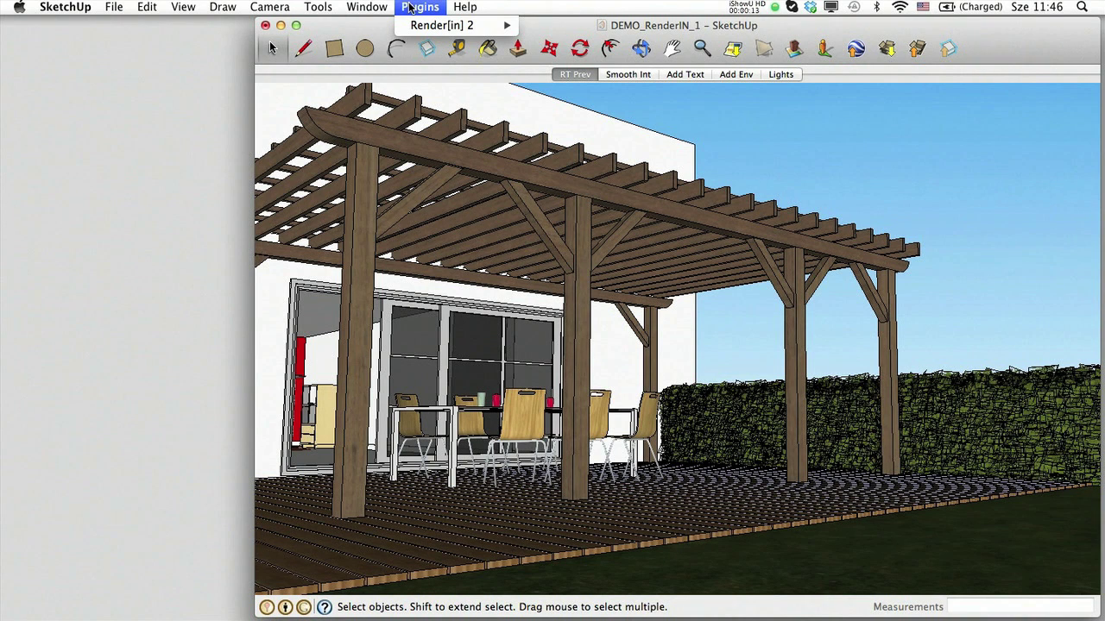
{"action": "mouse_move", "coordinate": [424, 29]}
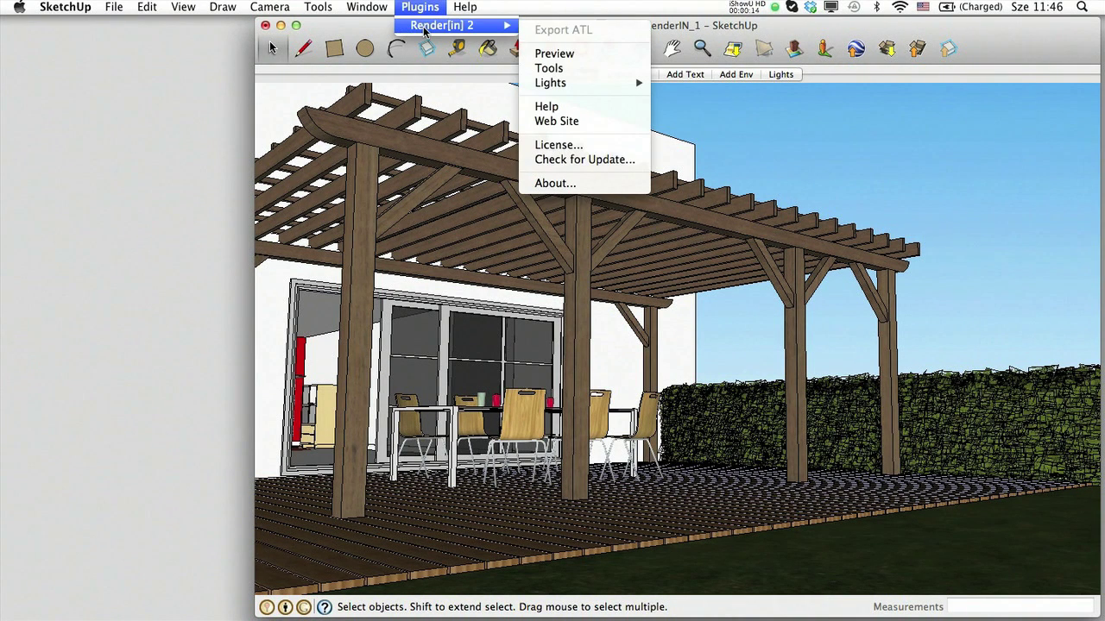
{"action": "left_click", "coordinate": [554, 54]}
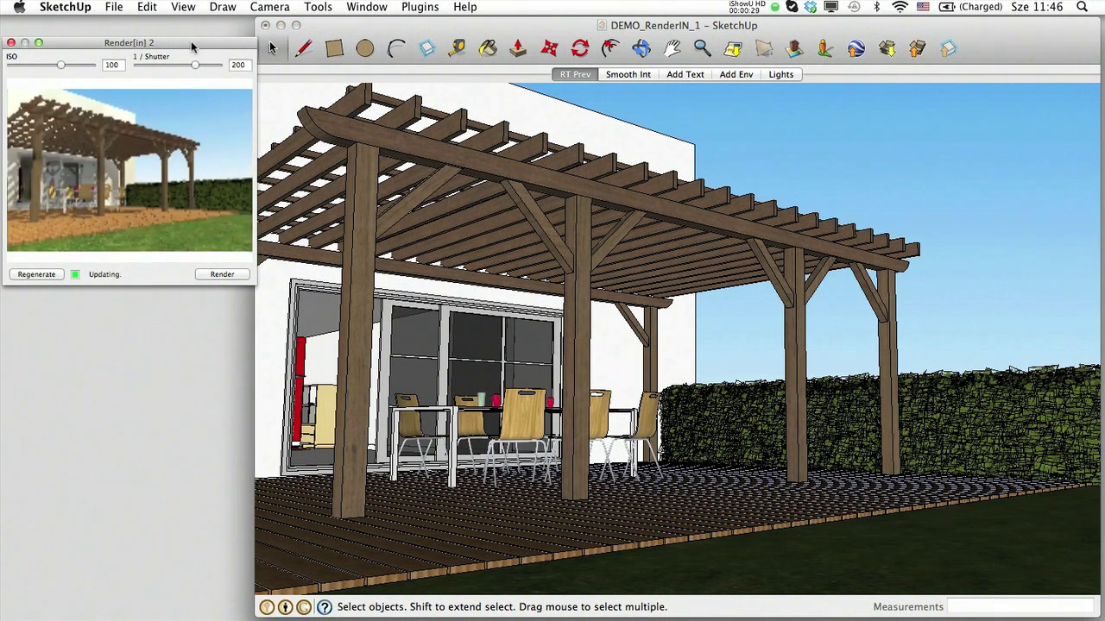
{"action": "left_click_drag", "start_coordinate": [191, 46], "coordinate": [195, 77]}
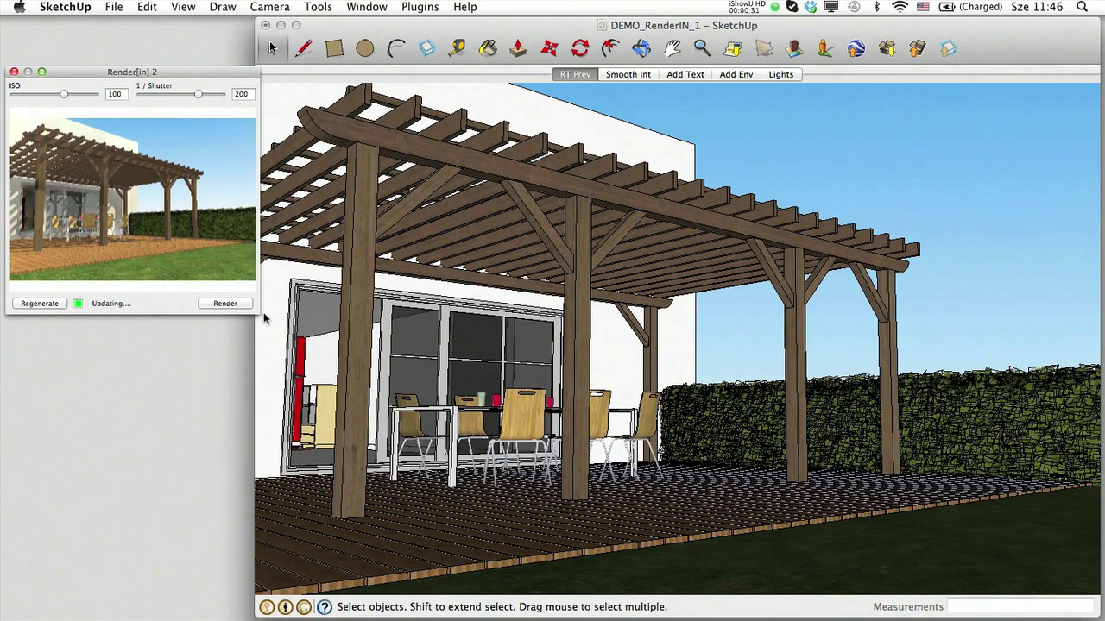
Enlarge the Render[in] 2 preview window and orbit the pergola so it re-renders.
{"action": "left_click_drag", "start_coordinate": [262, 316], "coordinate": [366, 415]}
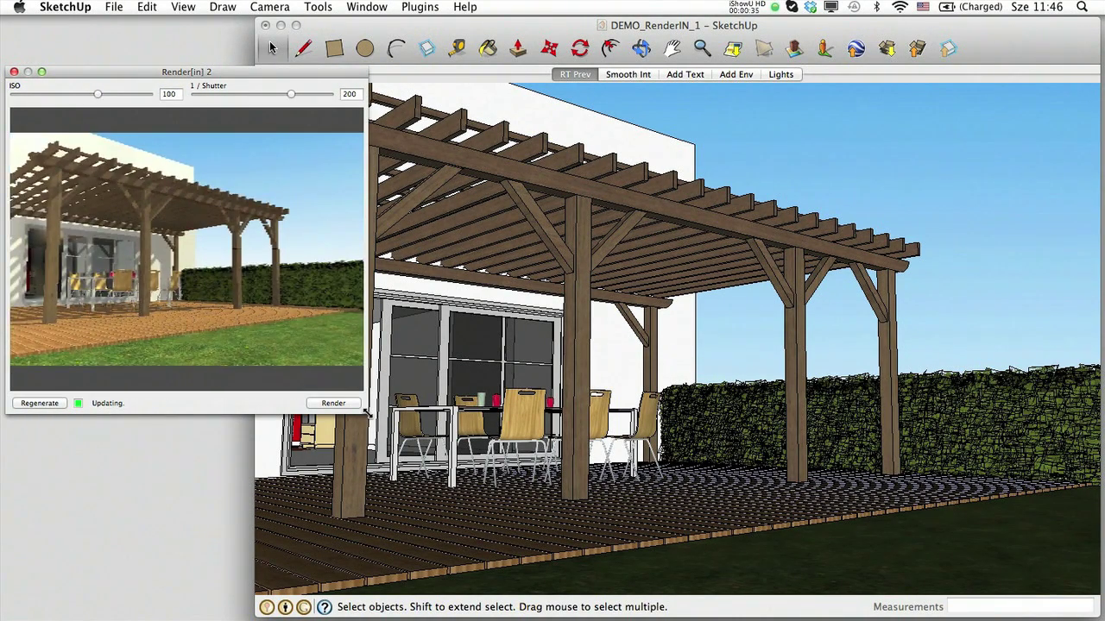
{"action": "left_click_drag", "start_coordinate": [367, 415], "coordinate": [371, 421]}
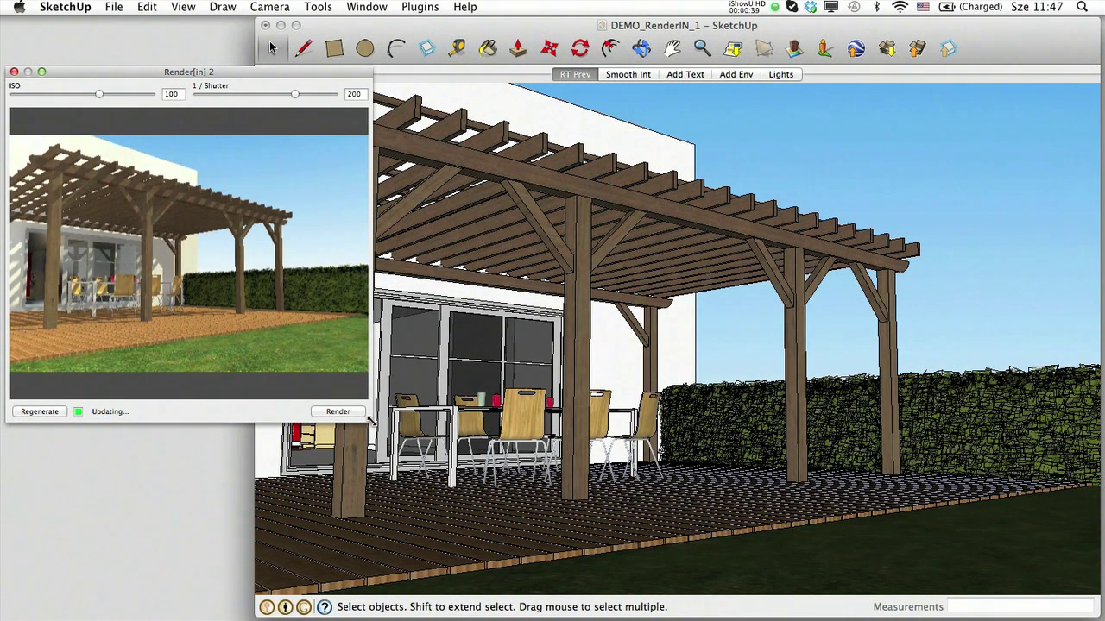
{"action": "middle_click_drag", "start_coordinate": [706, 377], "coordinate": [586, 477]}
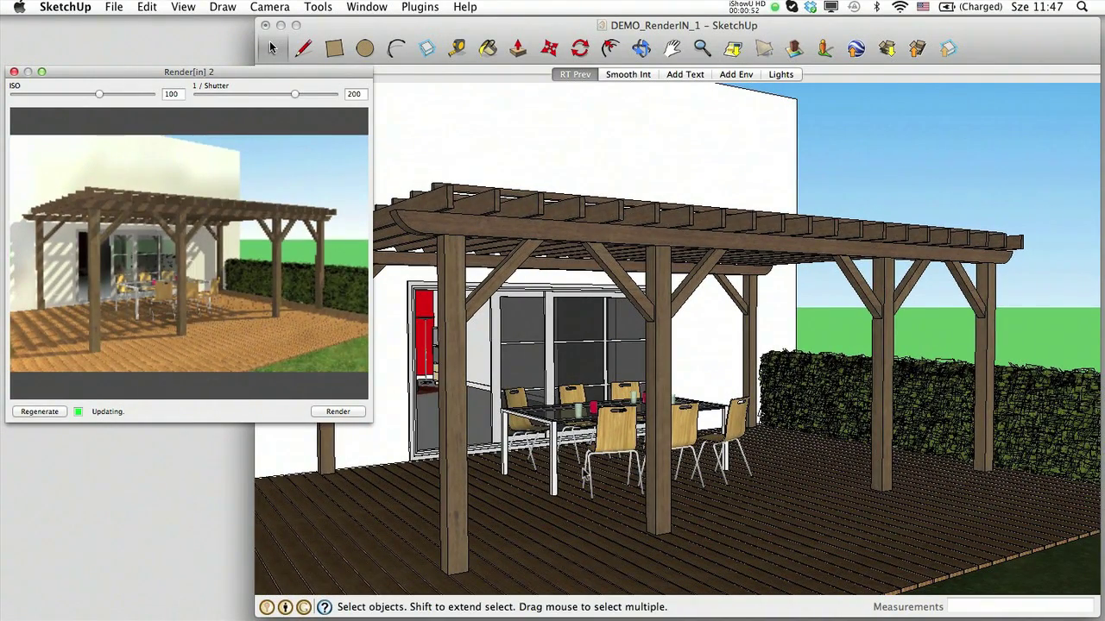
Zoom and orbit down onto the dining table, then select the front glass.
{"action": "scroll", "coordinate": [556, 466], "scroll_direction": "up", "scroll_amount": 10}
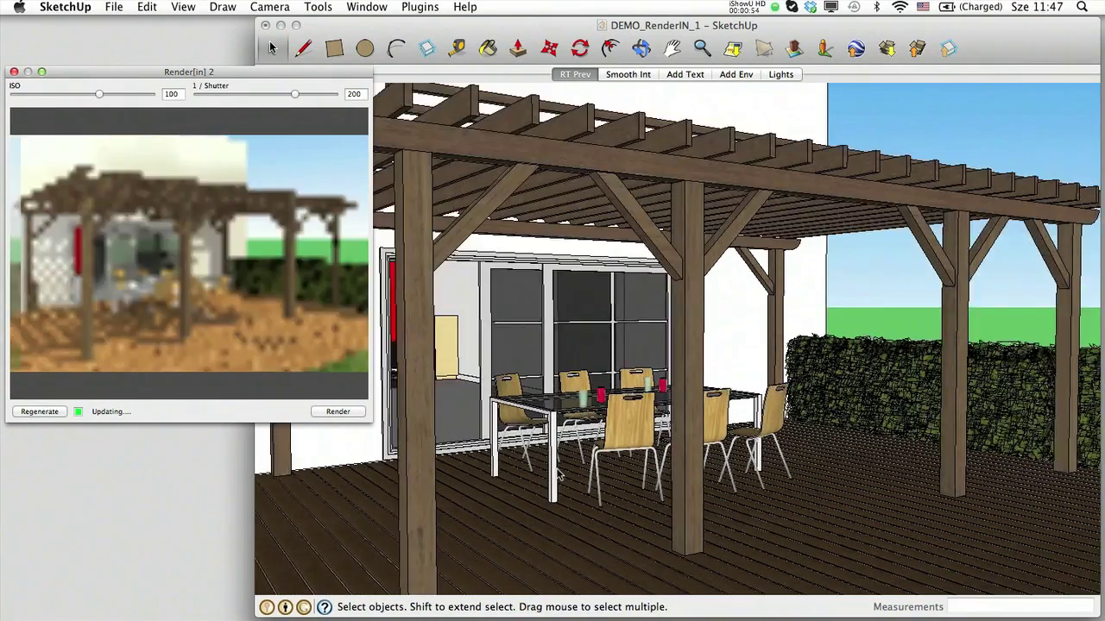
{"action": "scroll", "coordinate": [628, 306], "scroll_direction": "up", "scroll_amount": 3}
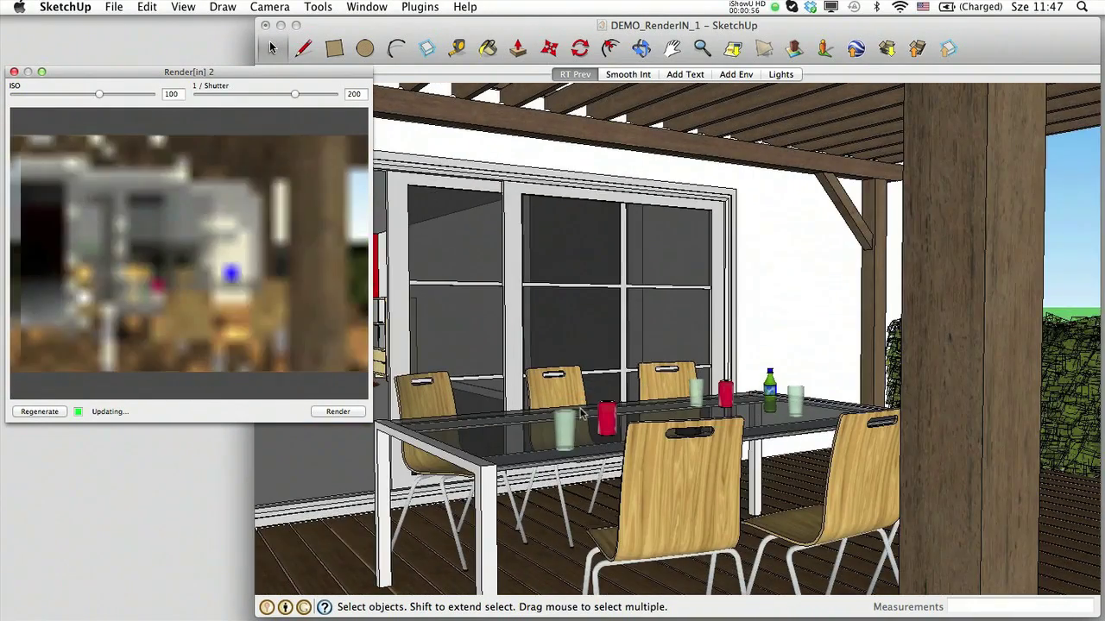
{"action": "middle_click_drag", "start_coordinate": [629, 309], "coordinate": [595, 464]}
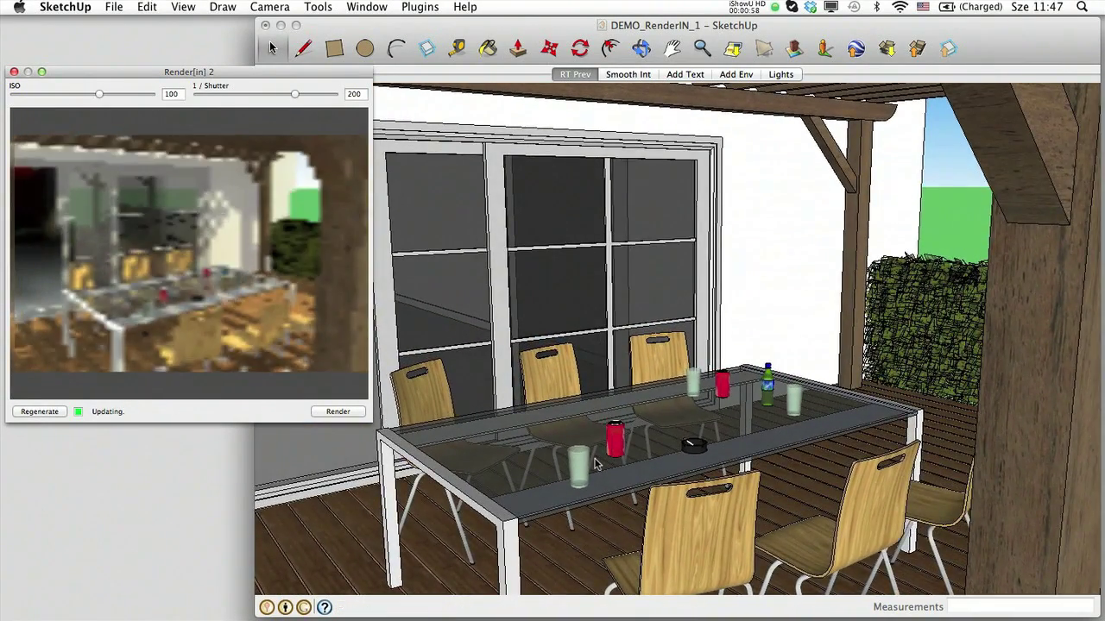
{"action": "scroll", "coordinate": [595, 463], "scroll_direction": "up", "scroll_amount": 3}
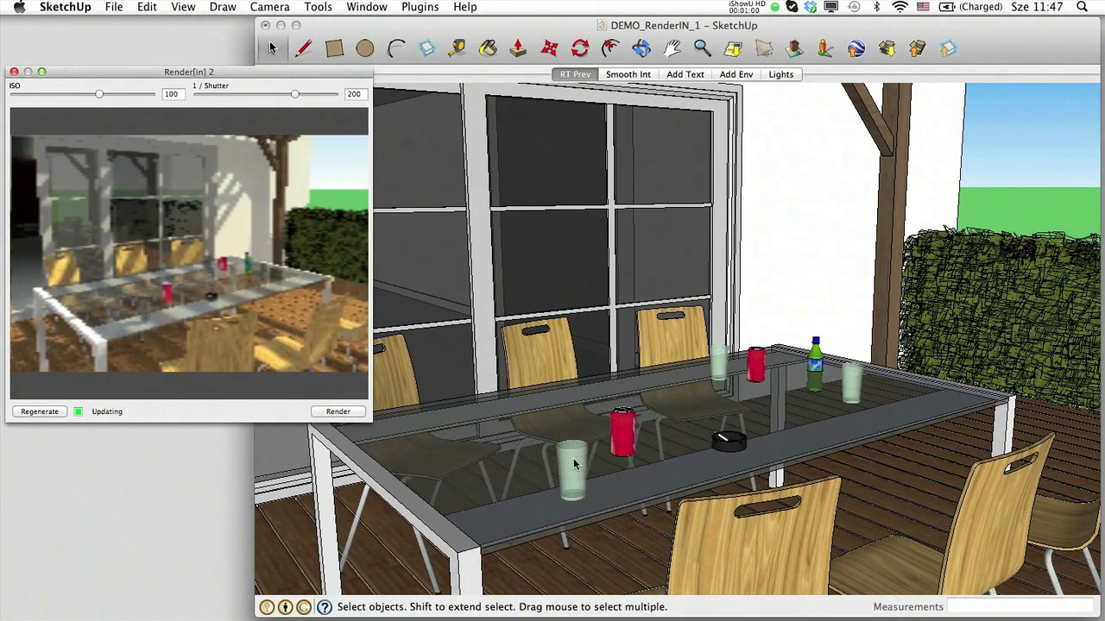
{"action": "left_click", "coordinate": [583, 466]}
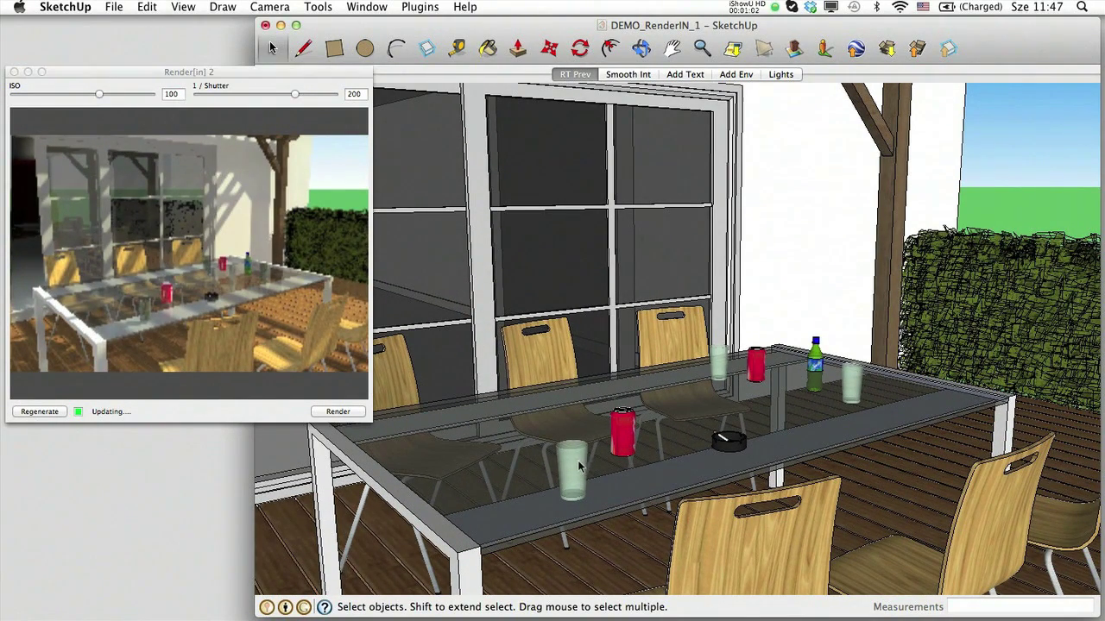
Move the glass to the table's back and the ashtray 0,23m left beside the red can.
{"action": "key", "text": "m"}
{"action": "left_click", "coordinate": [579, 466]}
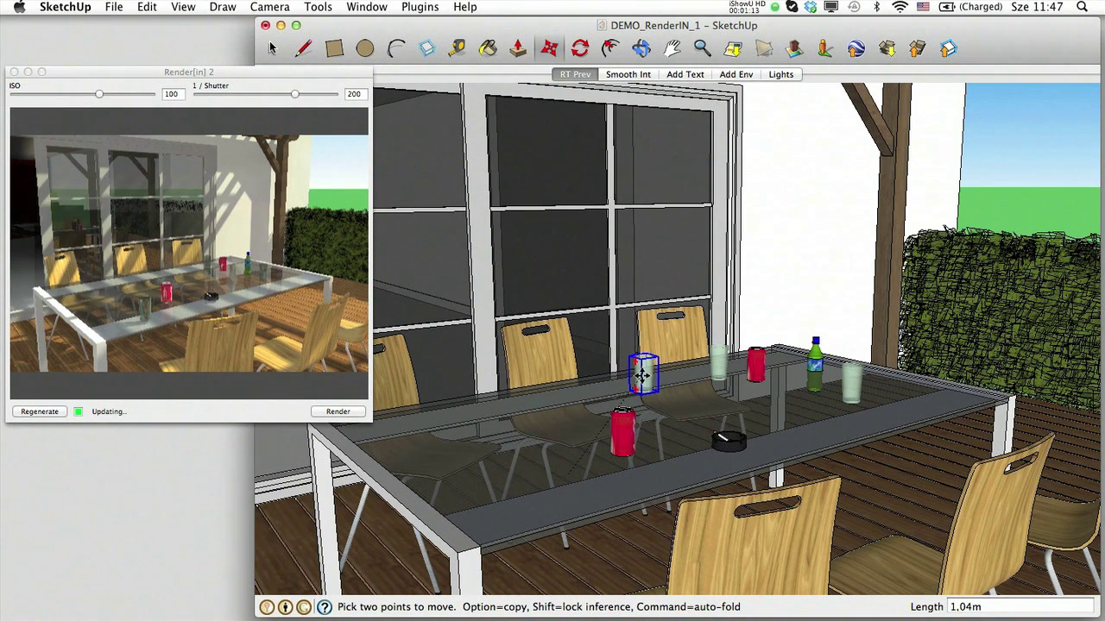
{"action": "left_click", "coordinate": [641, 375]}
{"action": "left_click", "coordinate": [694, 455]}
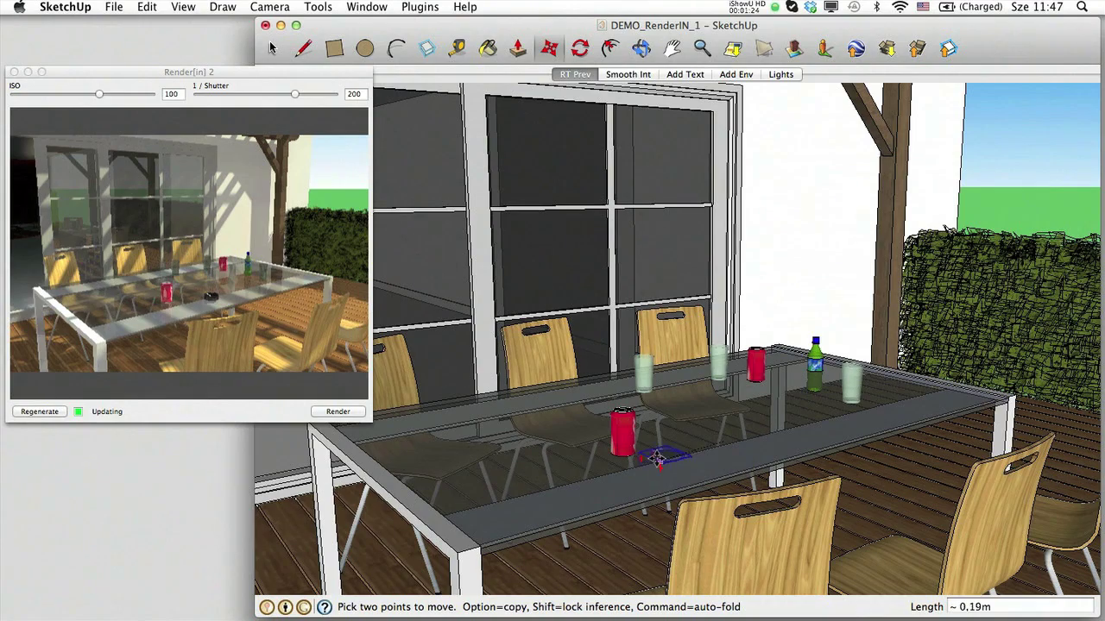
{"action": "left_click", "coordinate": [657, 453]}
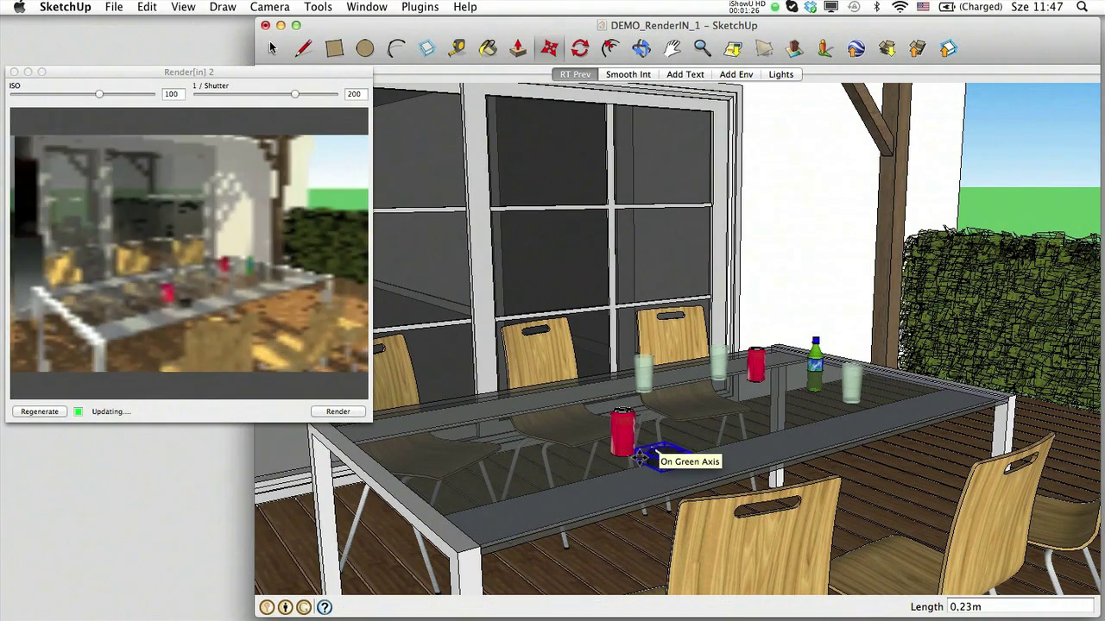
{"action": "key", "text": "q"}
{"action": "key", "text": "m"}
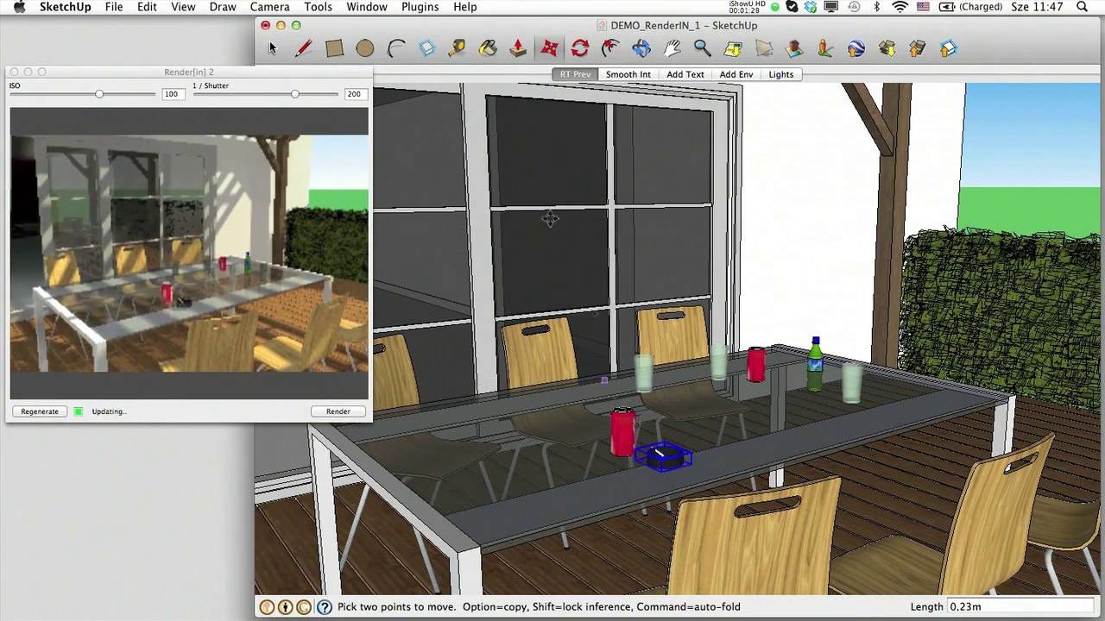
{"action": "scroll", "coordinate": [447, 386], "scroll_direction": "down", "scroll_amount": 5}
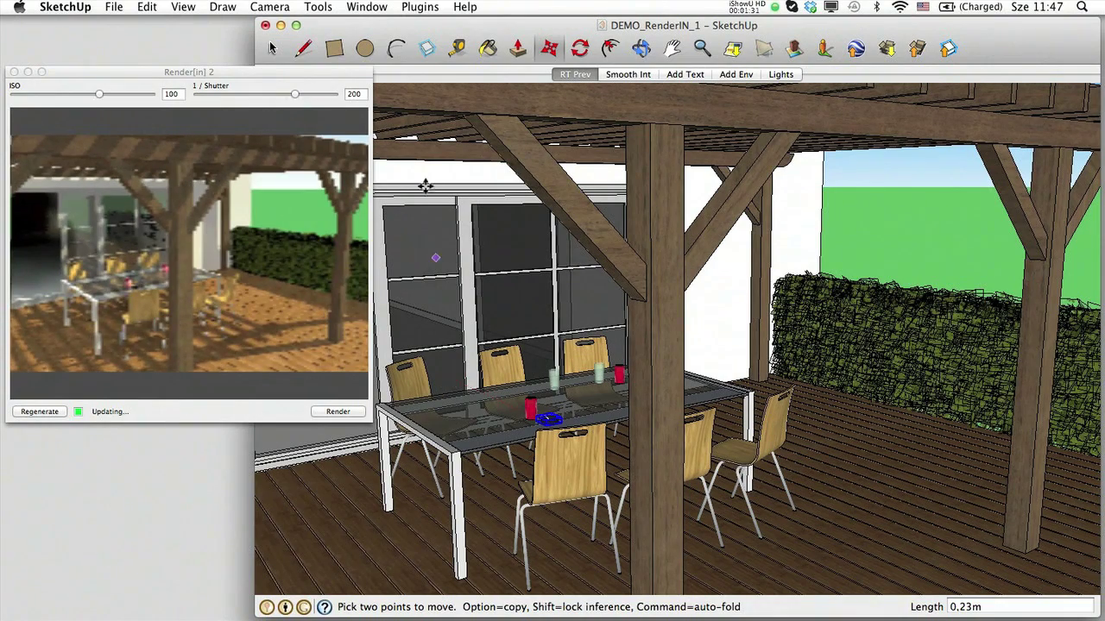
Set the shadow time to 02:13 PM and the date to 06/19.
{"action": "left_click", "coordinate": [369, 7]}
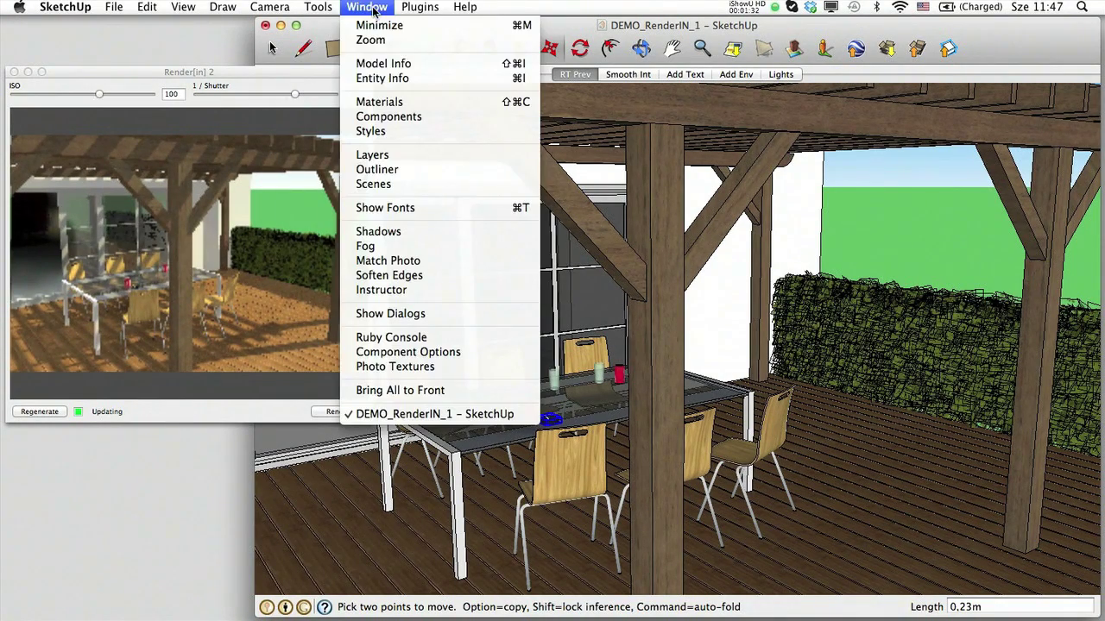
{"action": "left_click", "coordinate": [385, 233]}
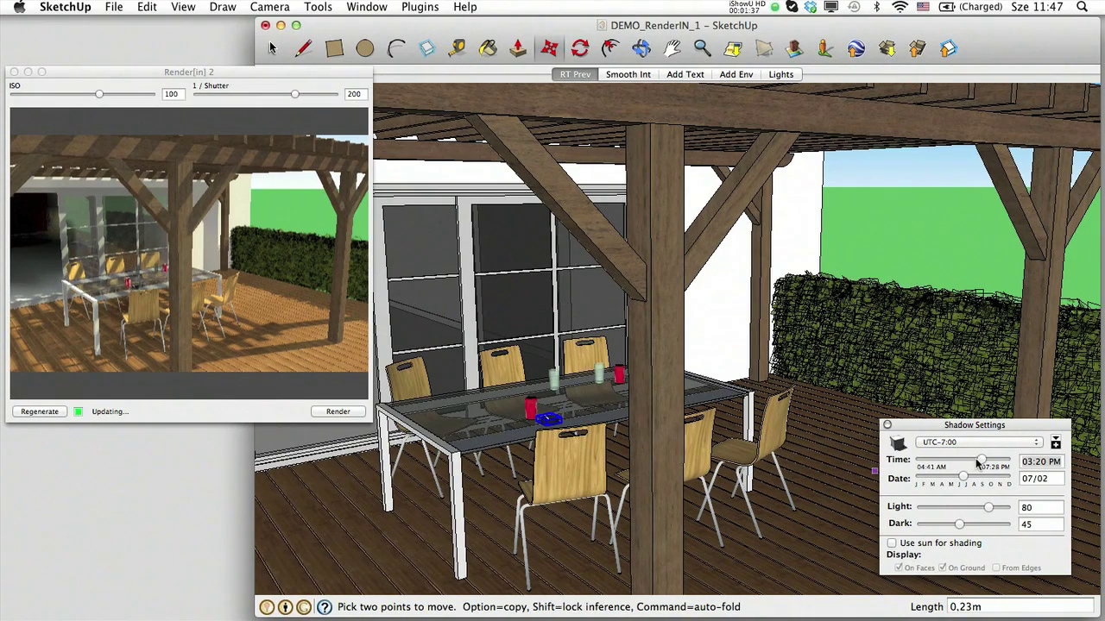
{"action": "mouse_move", "coordinate": [981, 463]}
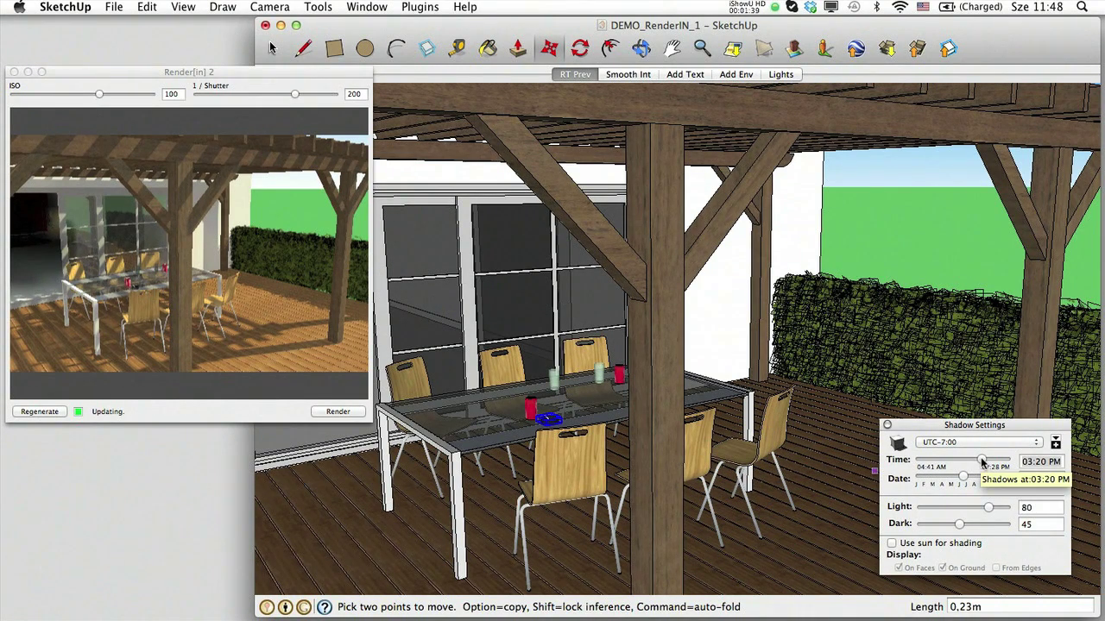
{"action": "mouse_move", "coordinate": [982, 463]}
{"action": "left_mouse_down"}
{"action": "mouse_move", "coordinate": [943, 472]}
{"action": "mouse_move", "coordinate": [976, 469]}
{"action": "left_mouse_up"}
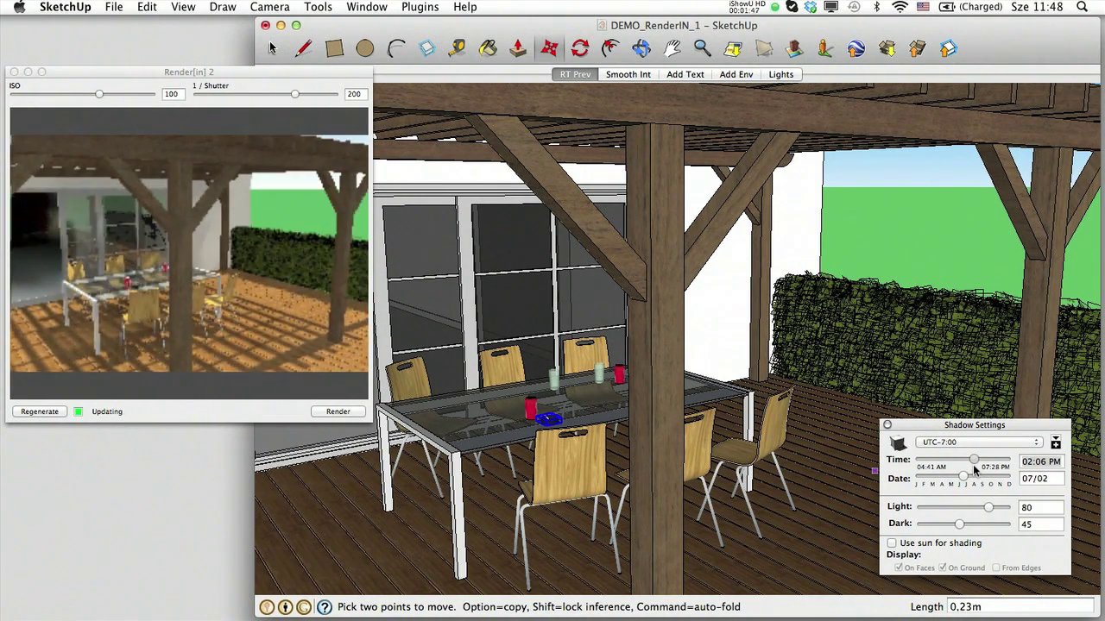
{"action": "left_click_drag", "start_coordinate": [976, 468], "coordinate": [975, 469]}
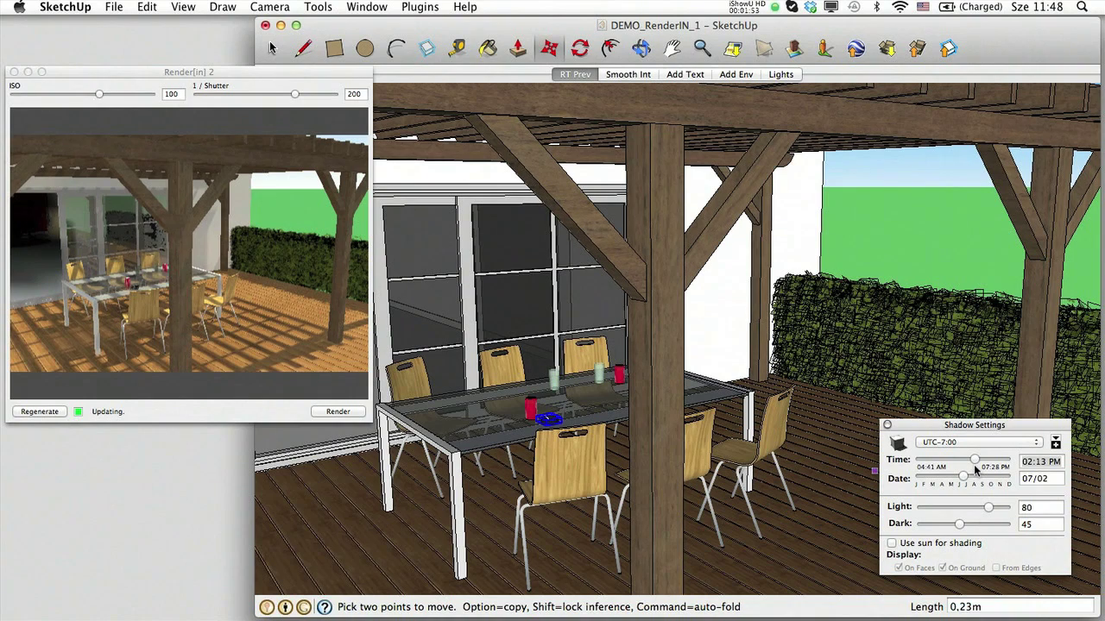
{"action": "left_click_drag", "start_coordinate": [965, 479], "coordinate": [961, 482]}
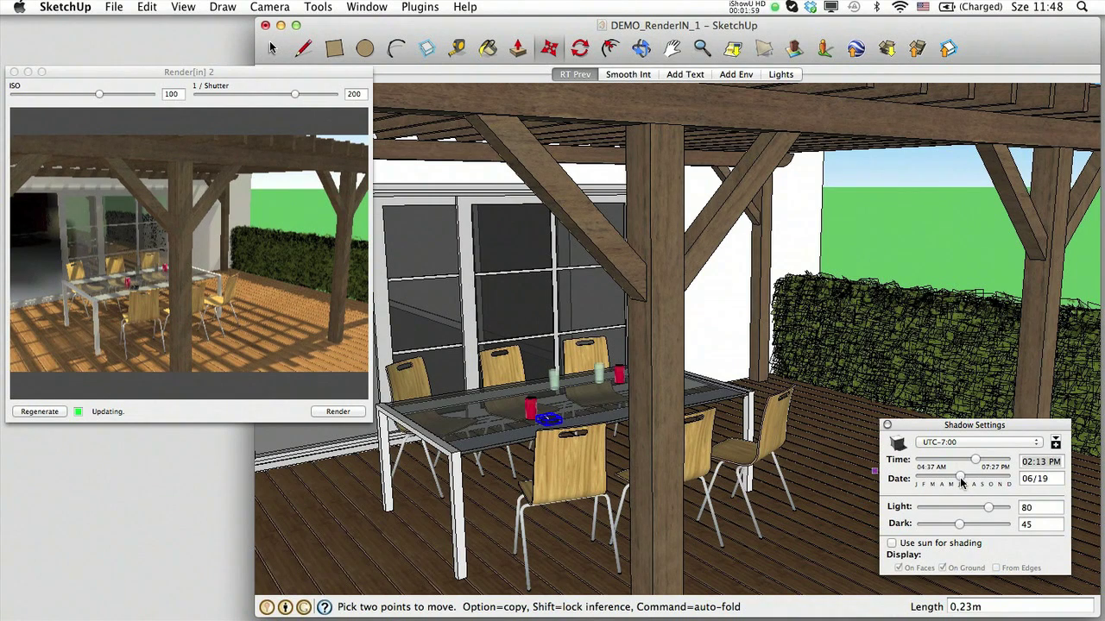
{"action": "left_click", "coordinate": [887, 426]}
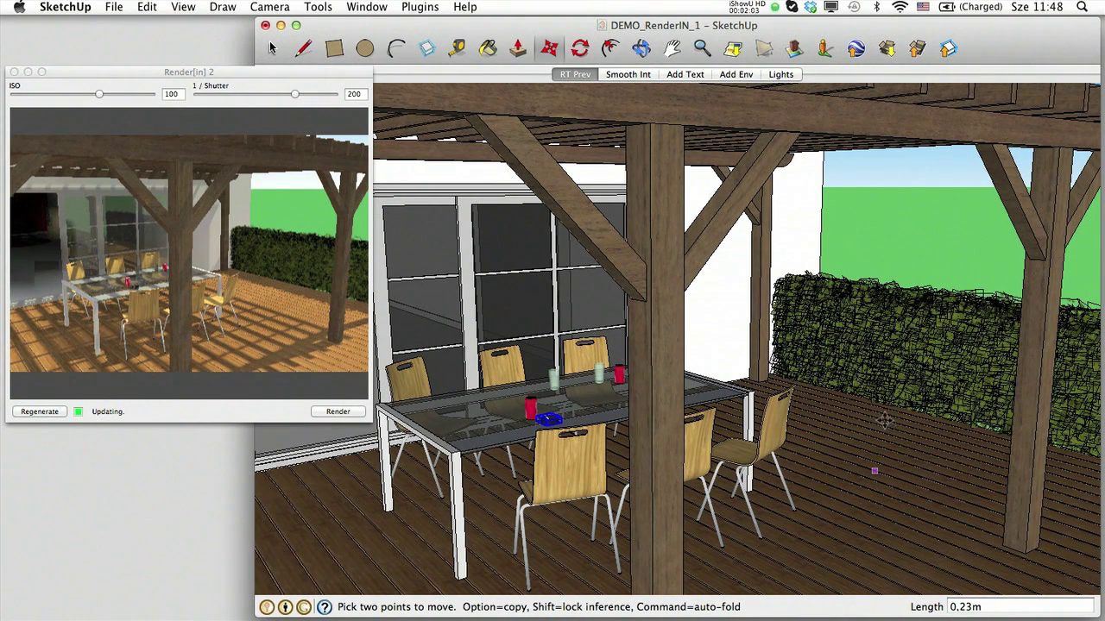
Zoom out and orbit slightly to show the whole pergola and deck.
{"action": "scroll", "coordinate": [516, 220], "scroll_direction": "down", "scroll_amount": 6}
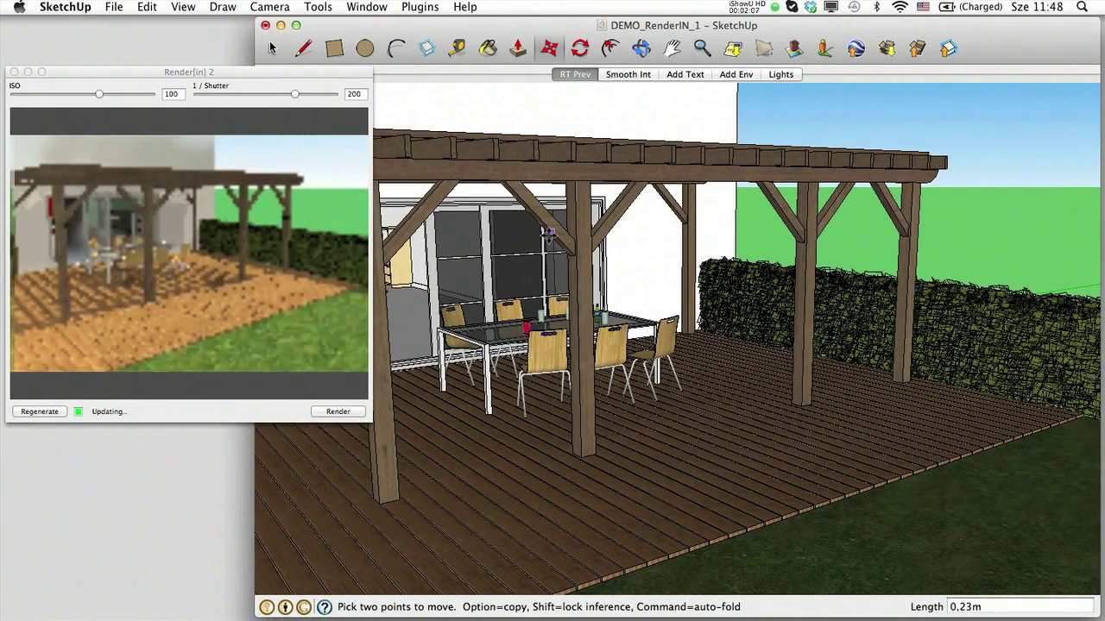
{"action": "middle_click_drag", "start_coordinate": [547, 231], "coordinate": [557, 223]}
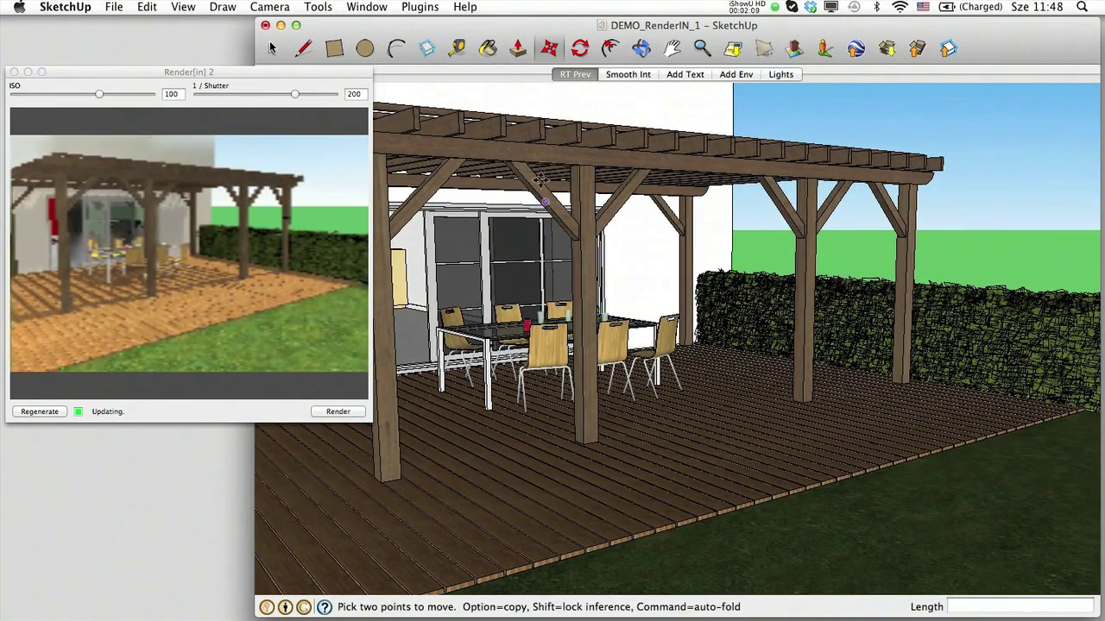
{"action": "left_click", "coordinate": [365, 8]}
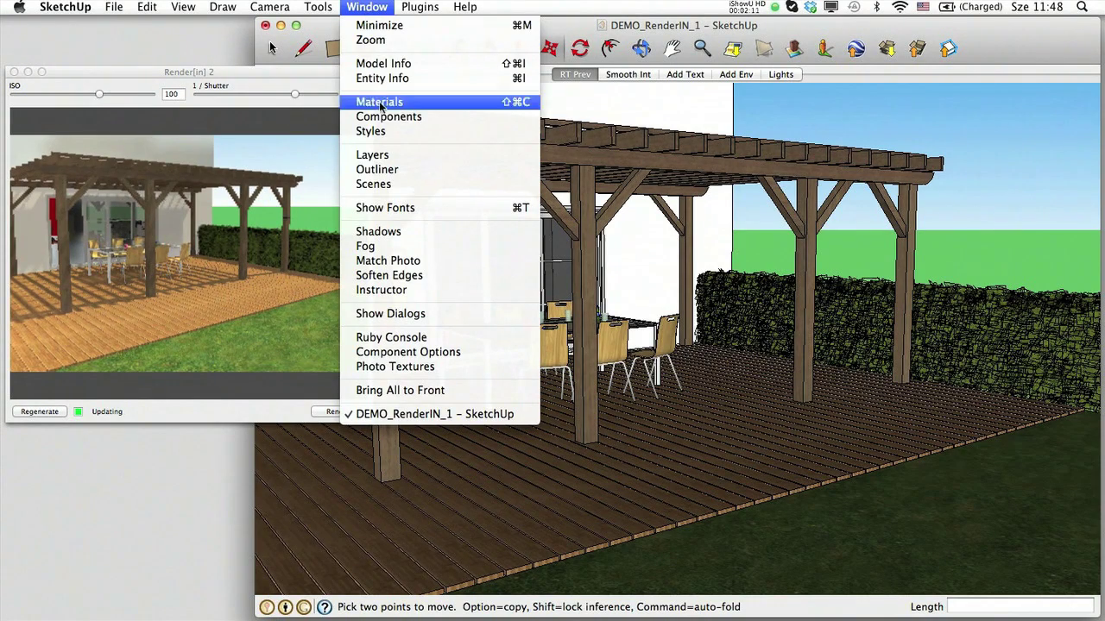
Set the style background to pale olive green and the sky to dark slate blue.
{"action": "left_click", "coordinate": [384, 132]}
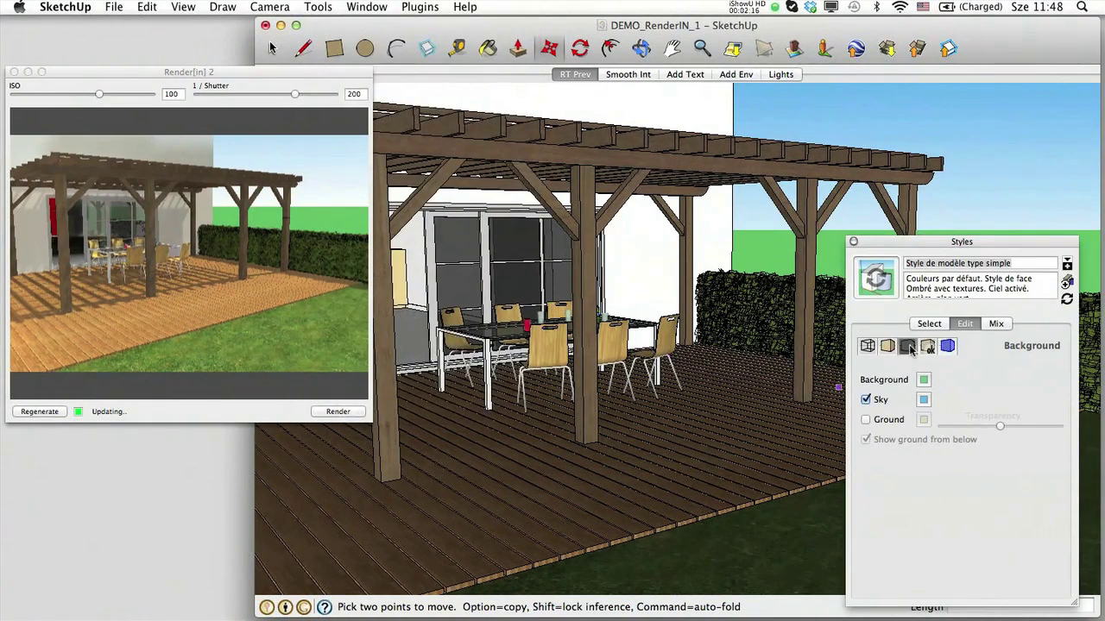
{"action": "left_click", "coordinate": [924, 381]}
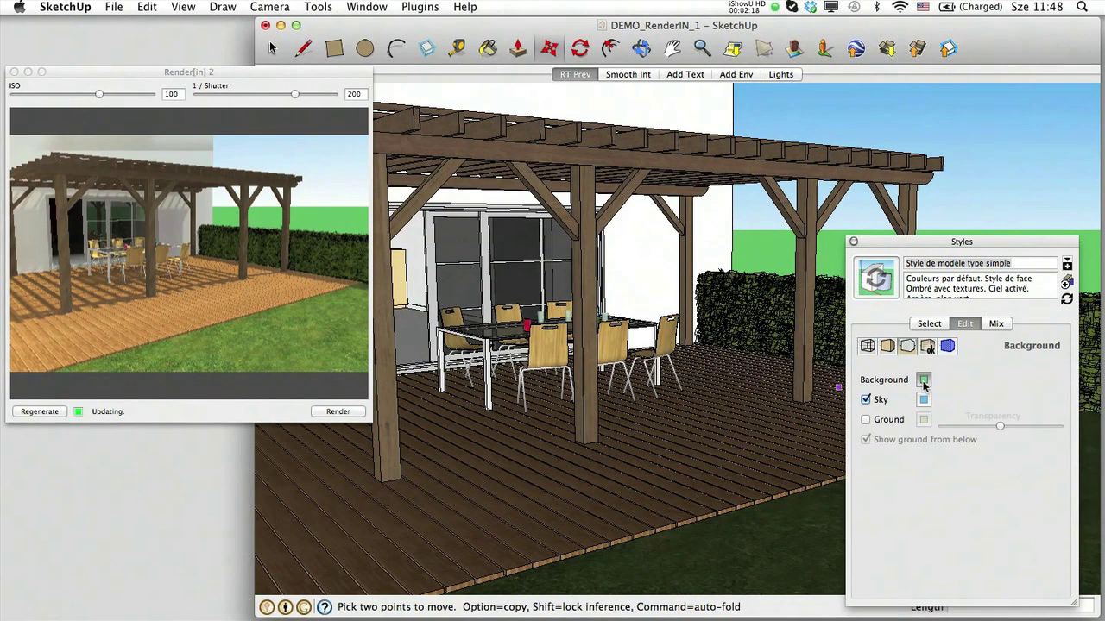
{"action": "left_click_drag", "start_coordinate": [837, 337], "coordinate": [829, 334]}
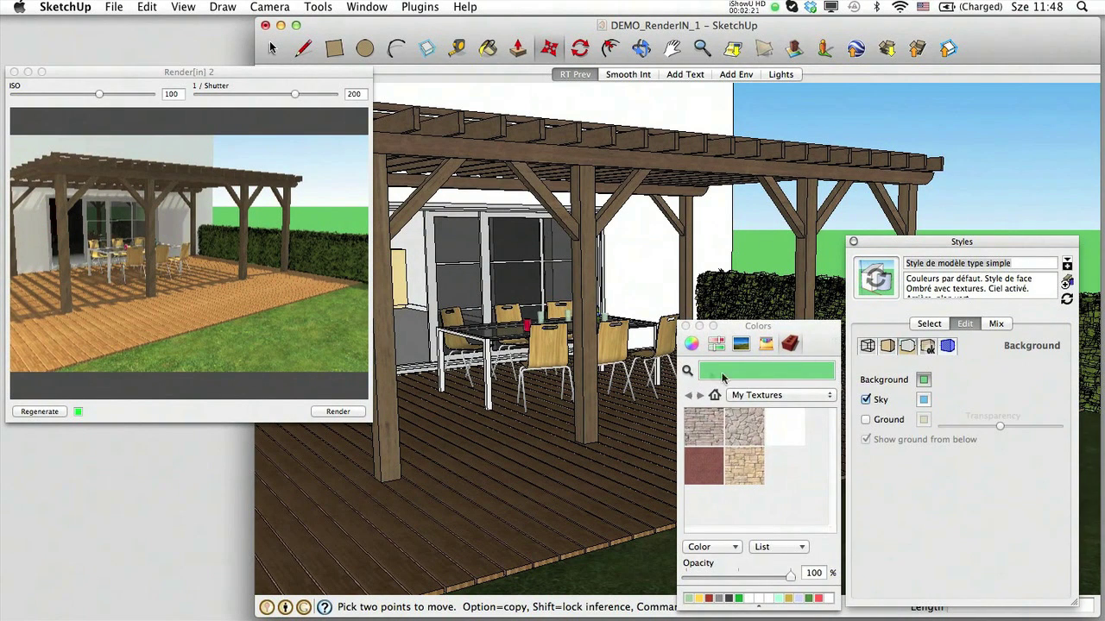
{"action": "left_click", "coordinate": [692, 345]}
{"action": "left_click_drag", "start_coordinate": [725, 503], "coordinate": [751, 458]}
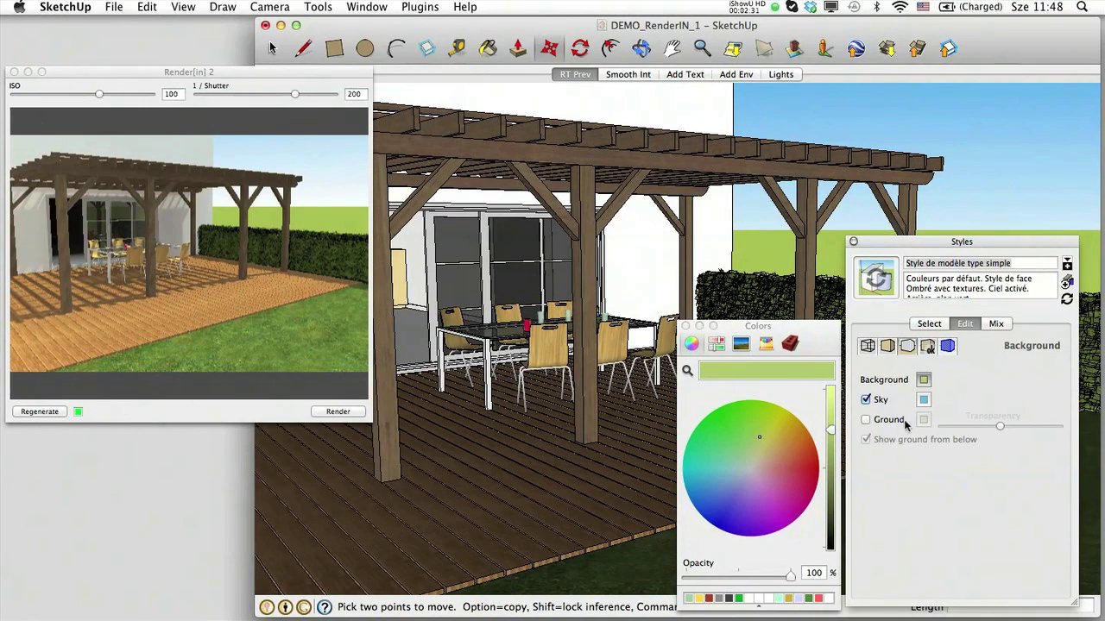
{"action": "left_click", "coordinate": [923, 400]}
{"action": "left_click_drag", "start_coordinate": [830, 407], "coordinate": [829, 476]}
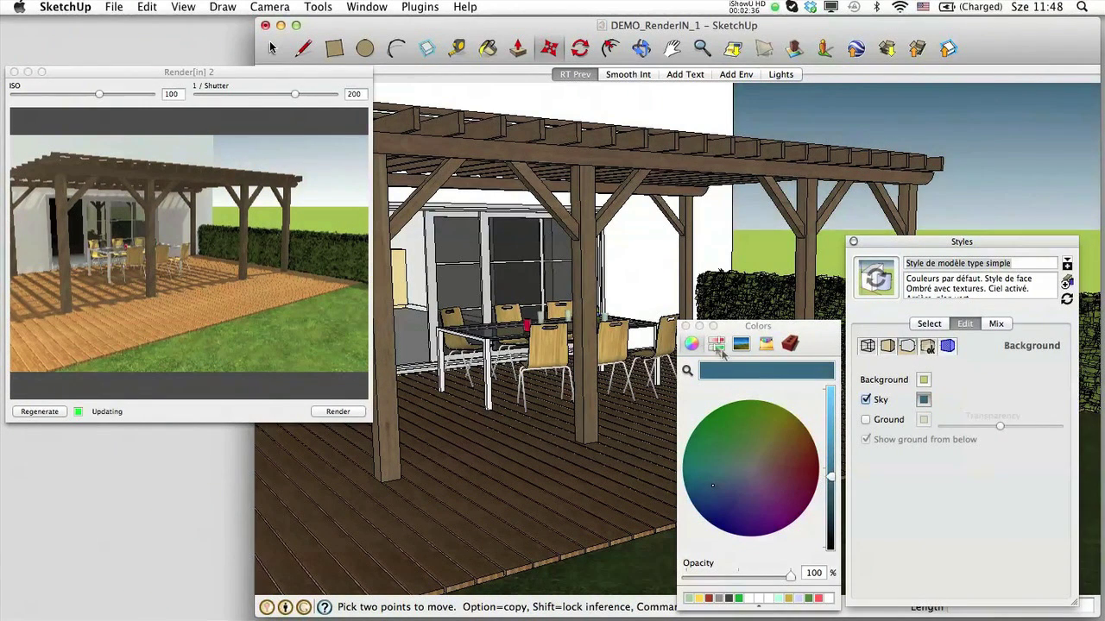
{"action": "left_click", "coordinate": [687, 327]}
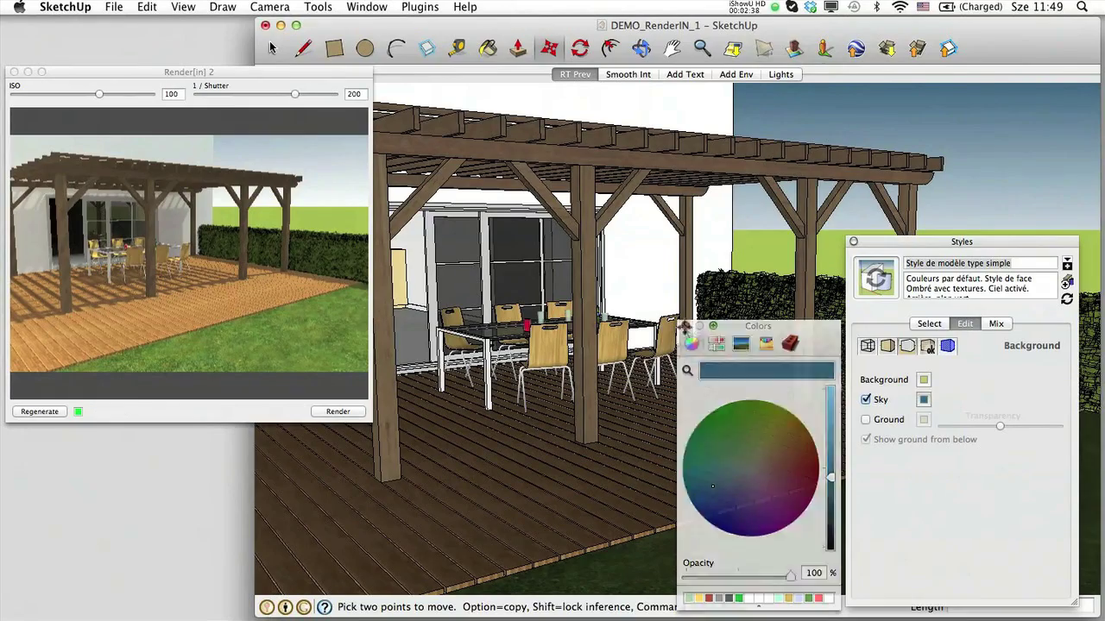
Close the style settings and switch to the Smooth Int scene.
{"action": "left_click", "coordinate": [853, 242]}
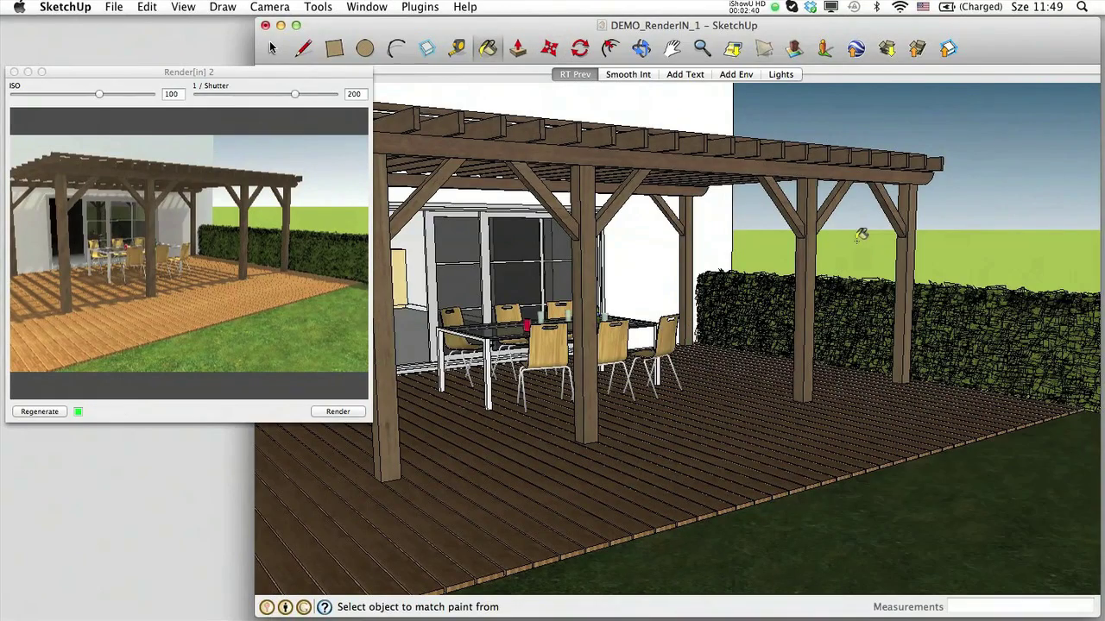
{"action": "left_click", "coordinate": [628, 75]}
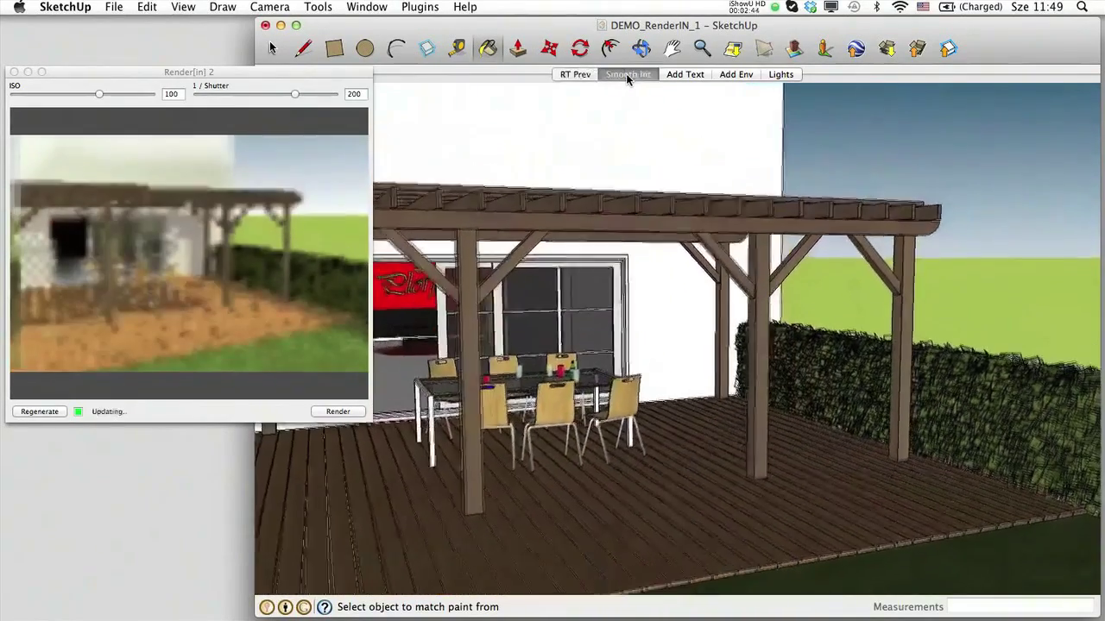
{"action": "left_click", "coordinate": [676, 76]}
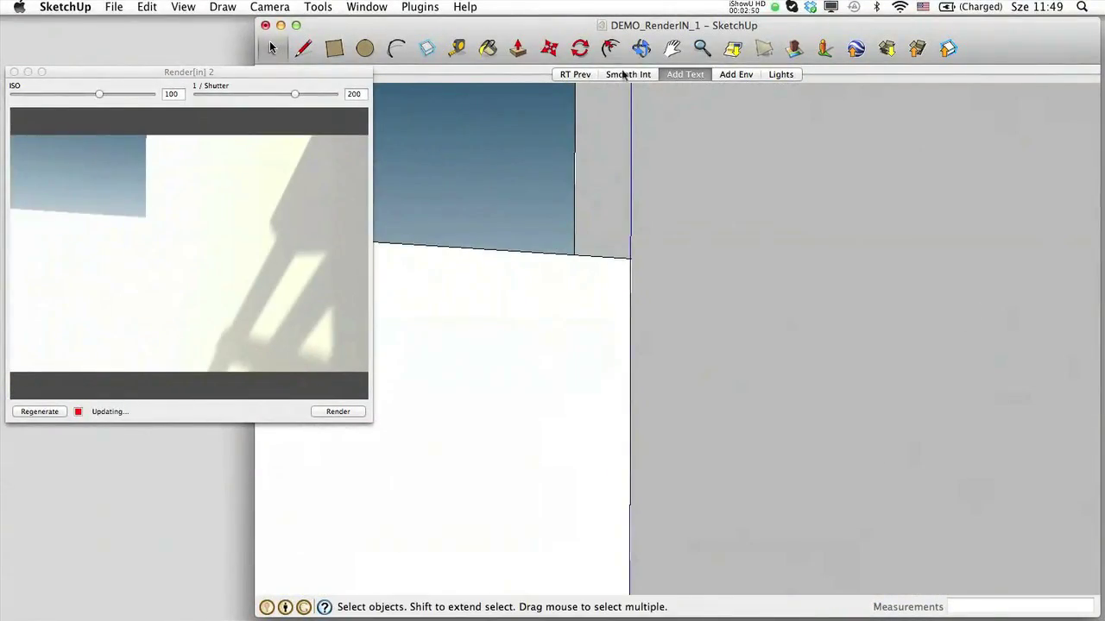
{"action": "left_click", "coordinate": [630, 76]}
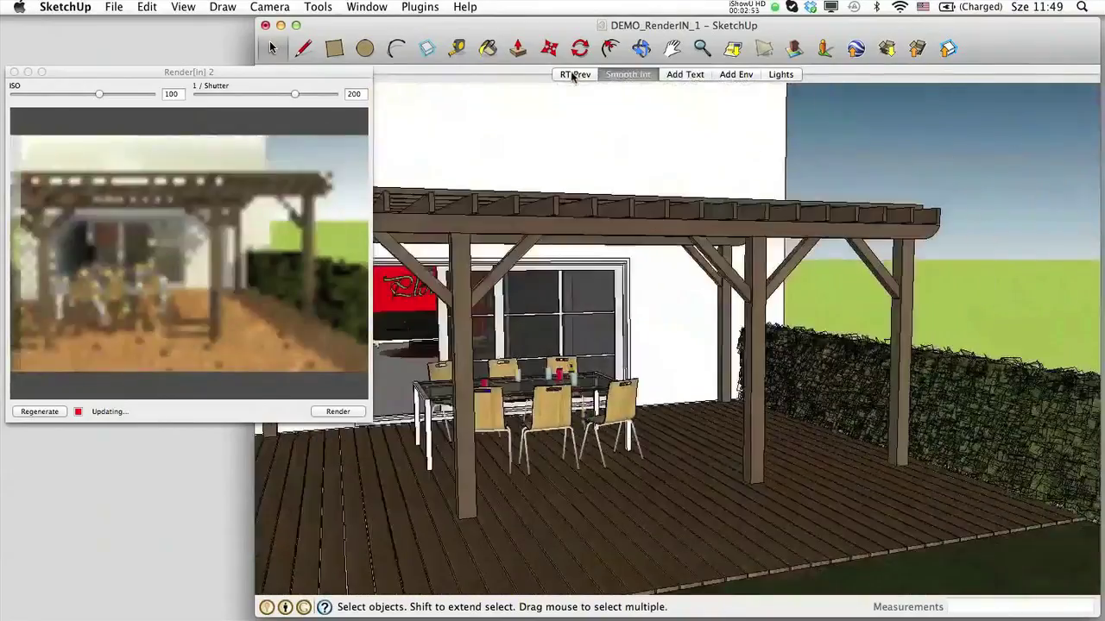
Orbit, pan and zoom the view onto the bare white side wall beside the pergola.
{"action": "key", "text": "o"}
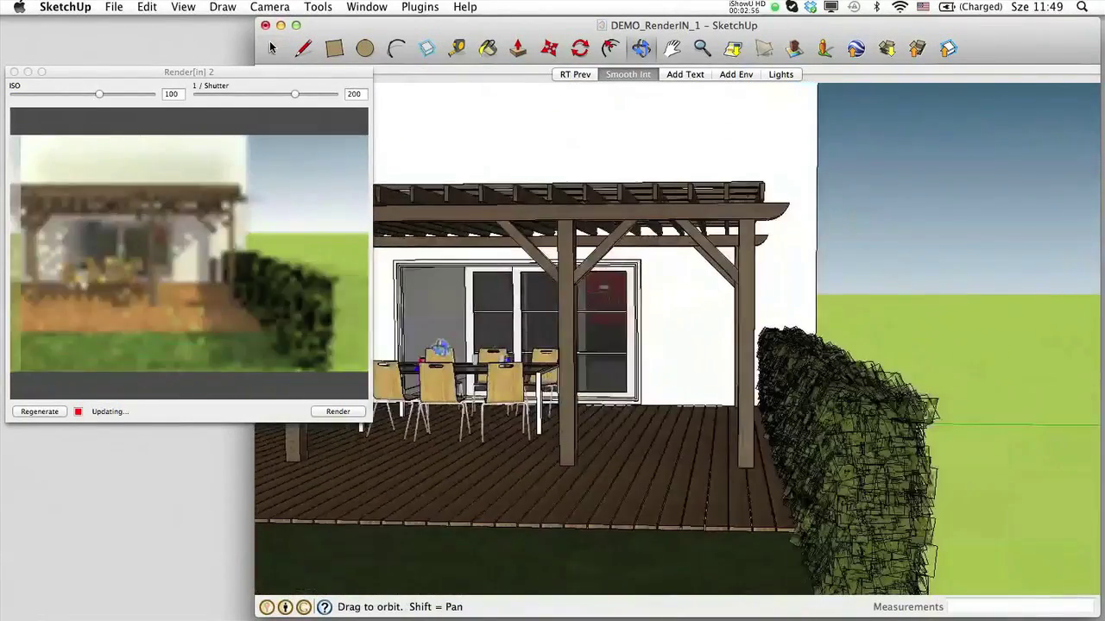
{"action": "left_click_drag", "start_coordinate": [440, 347], "coordinate": [436, 349]}
{"action": "key", "text": "space"}
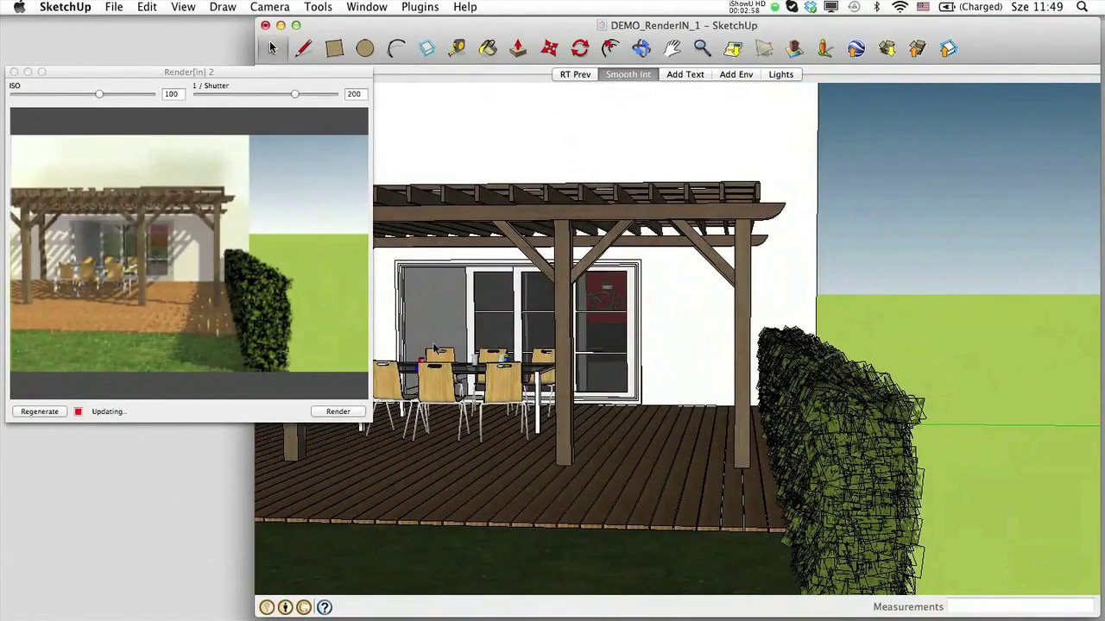
{"action": "key", "text": "h"}
{"action": "left_click_drag", "start_coordinate": [436, 349], "coordinate": [701, 354]}
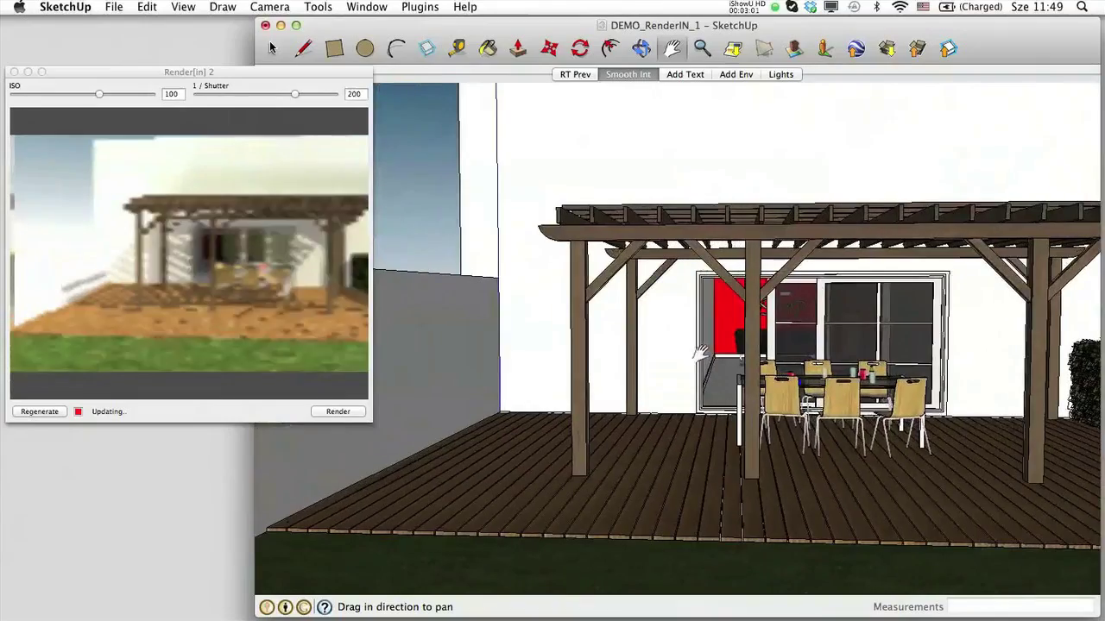
{"action": "scroll", "coordinate": [558, 356], "scroll_direction": "up", "scroll_amount": 3}
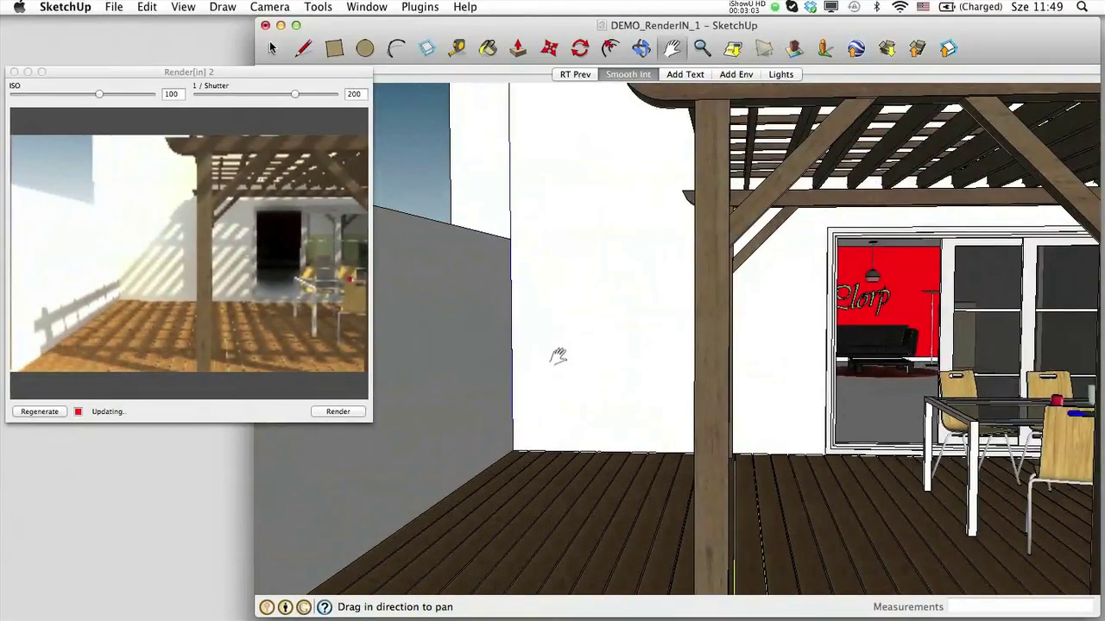
{"action": "middle_click_drag", "start_coordinate": [558, 357], "coordinate": [581, 309]}
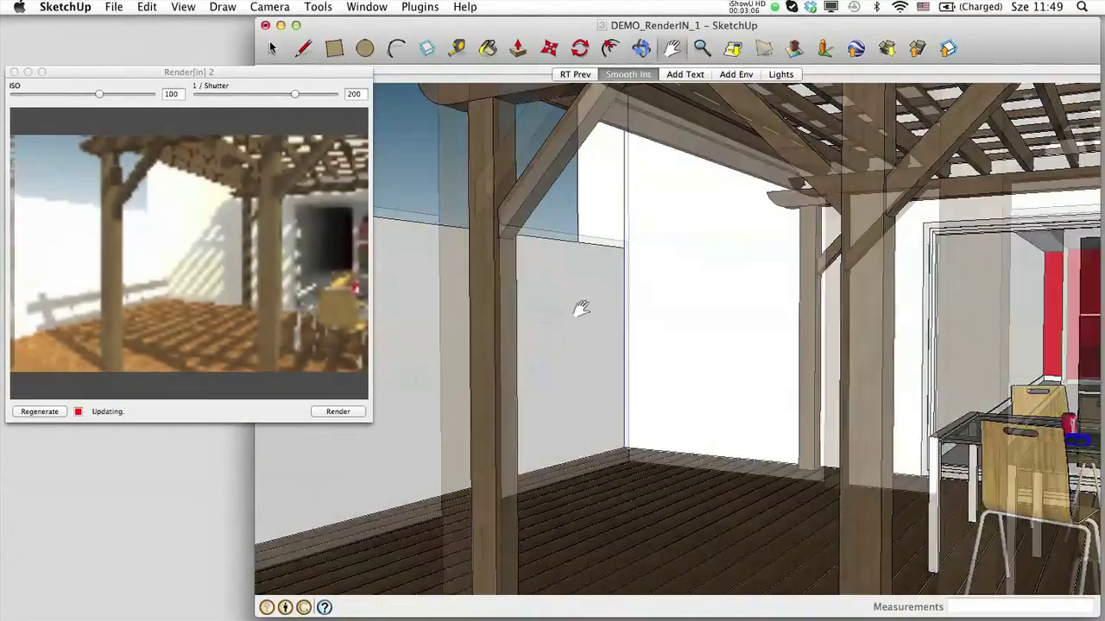
{"action": "scroll", "coordinate": [581, 309], "scroll_direction": "up", "scroll_amount": 4}
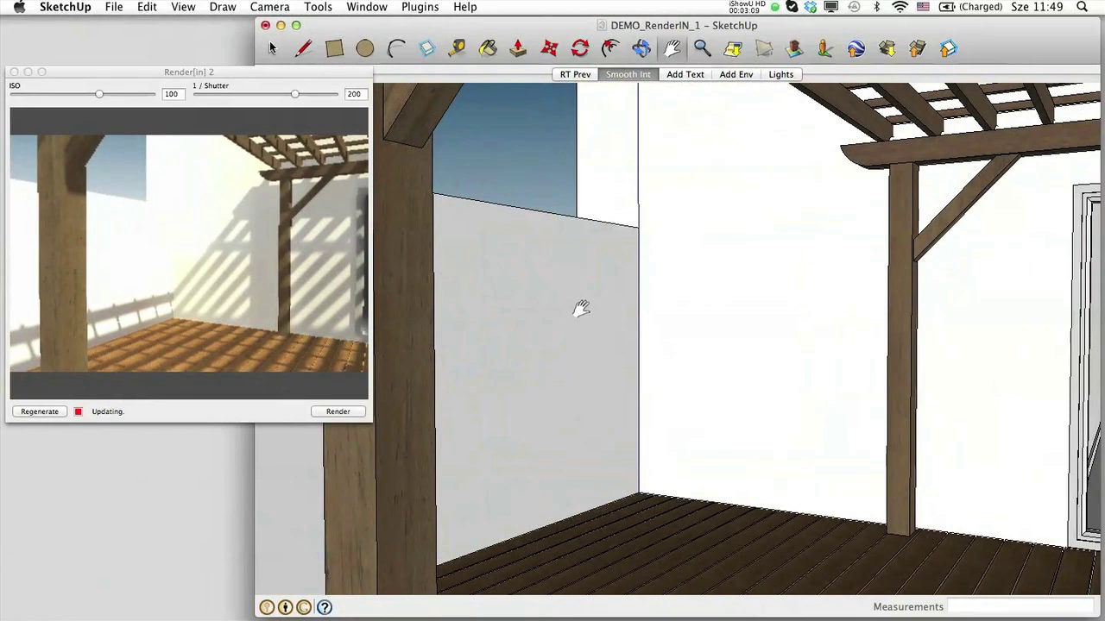
{"action": "left_click", "coordinate": [488, 47]}
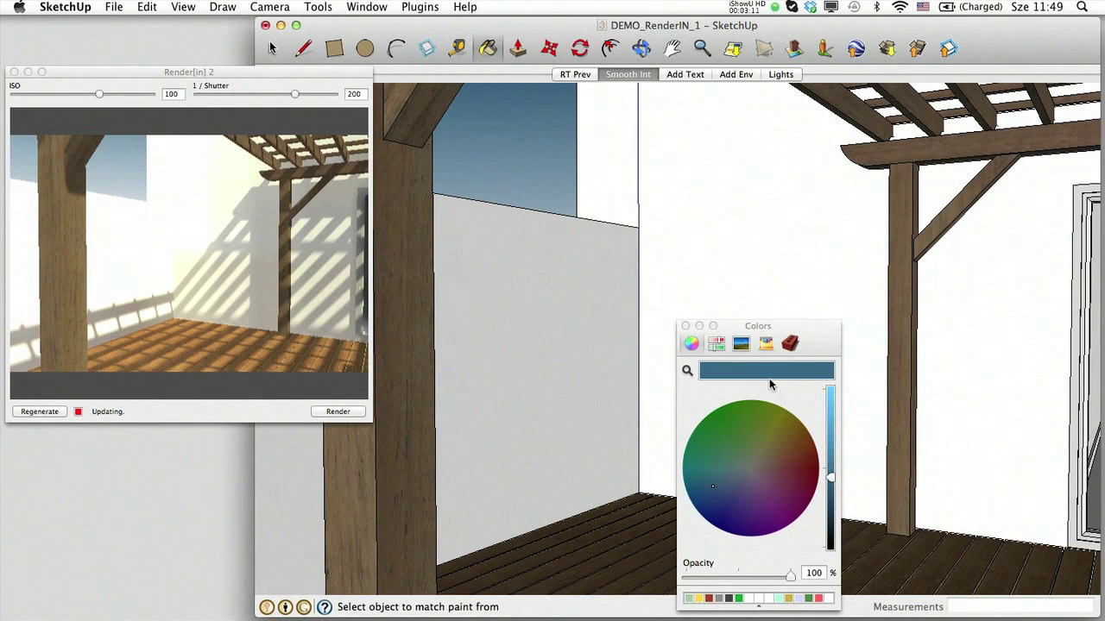
Paint the side wall with the red brick texture and regenerate the Render[in] 2 preview.
{"action": "left_click", "coordinate": [791, 345]}
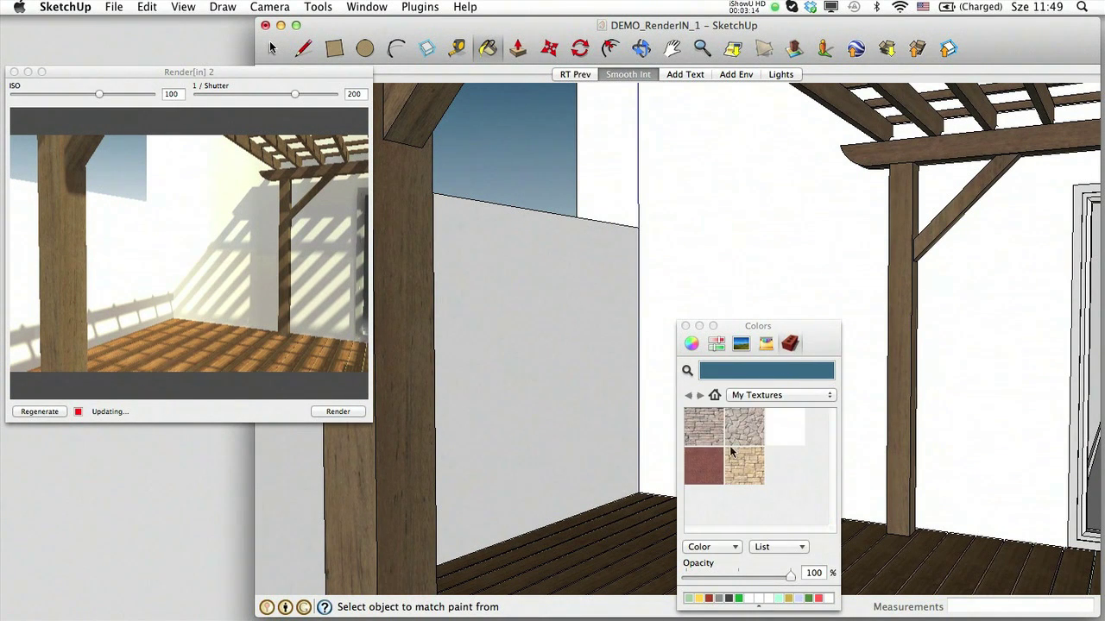
{"action": "left_click", "coordinate": [702, 469]}
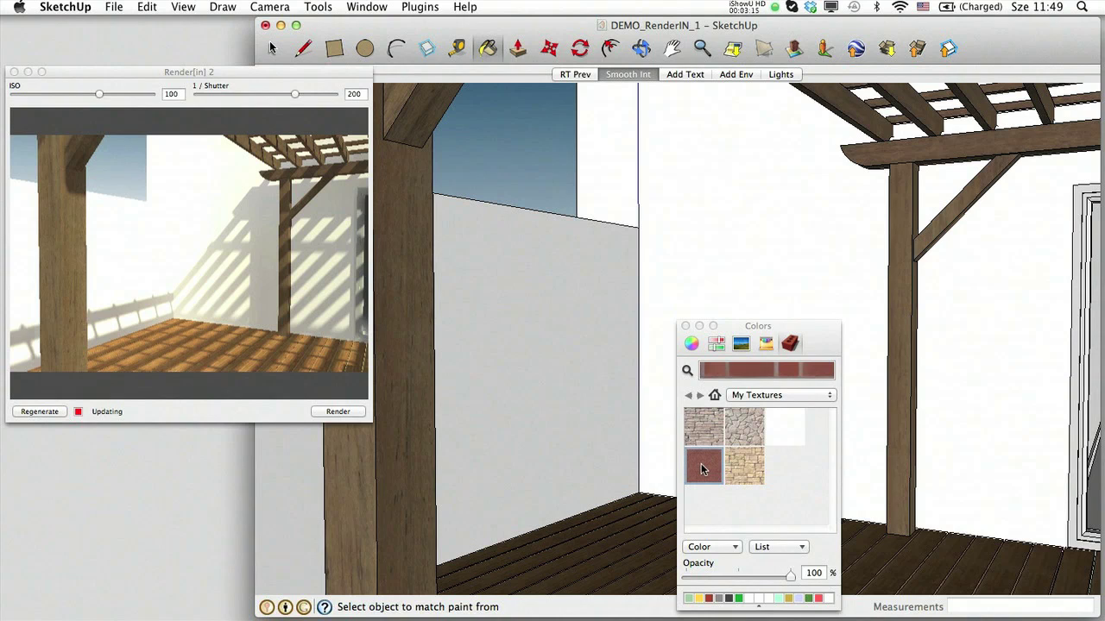
{"action": "left_click", "coordinate": [557, 359]}
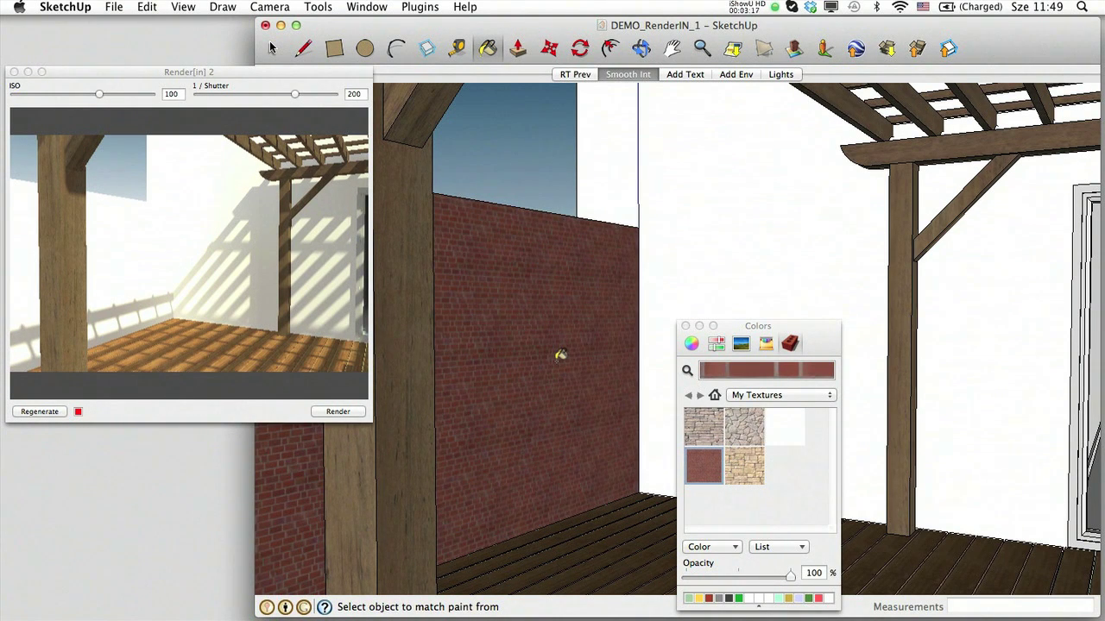
{"action": "left_click", "coordinate": [53, 413]}
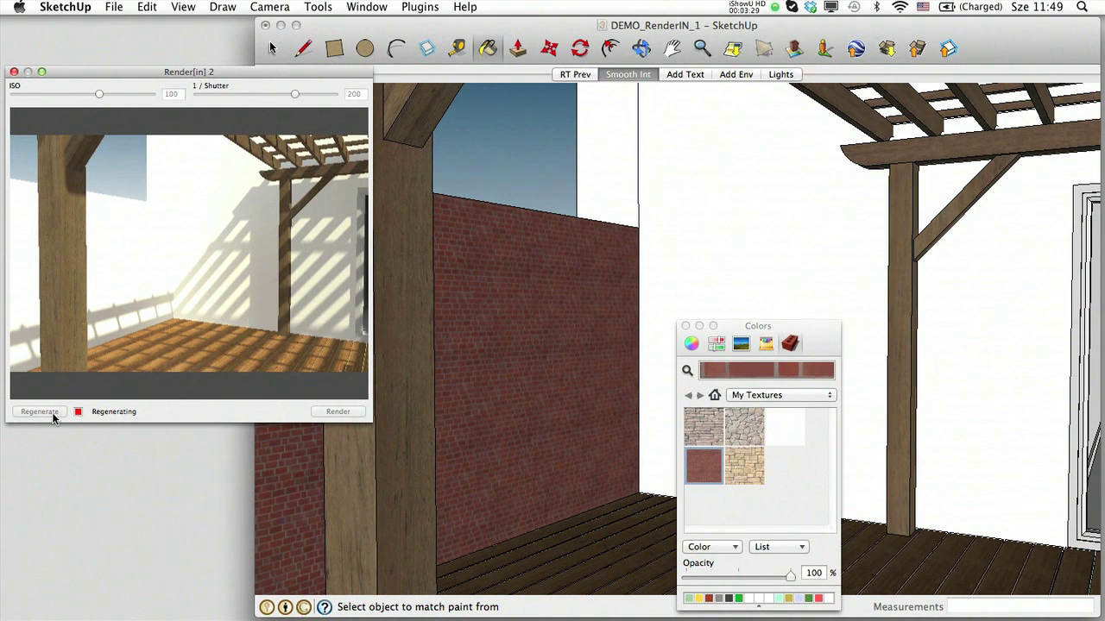
{"action": "left_click", "coordinate": [39, 412]}
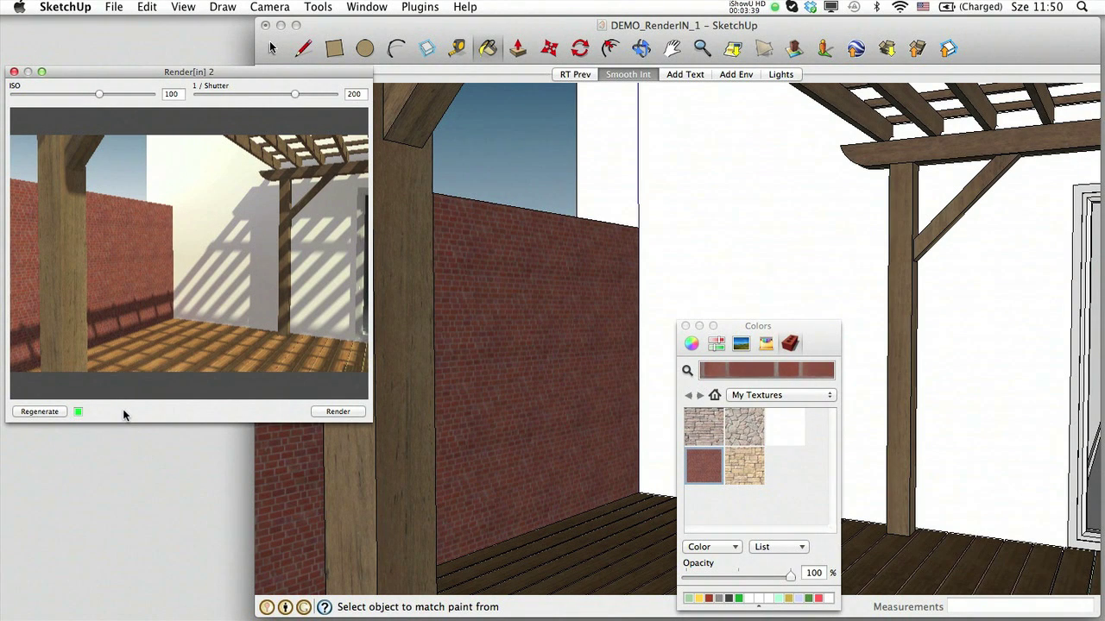
{"action": "left_click", "coordinate": [423, 7]}
In Render[in] 2 Tools, sample the wall, wood and BrickWall_07_d materials and adjust the brick's reflection.
{"action": "mouse_move", "coordinate": [477, 24]}
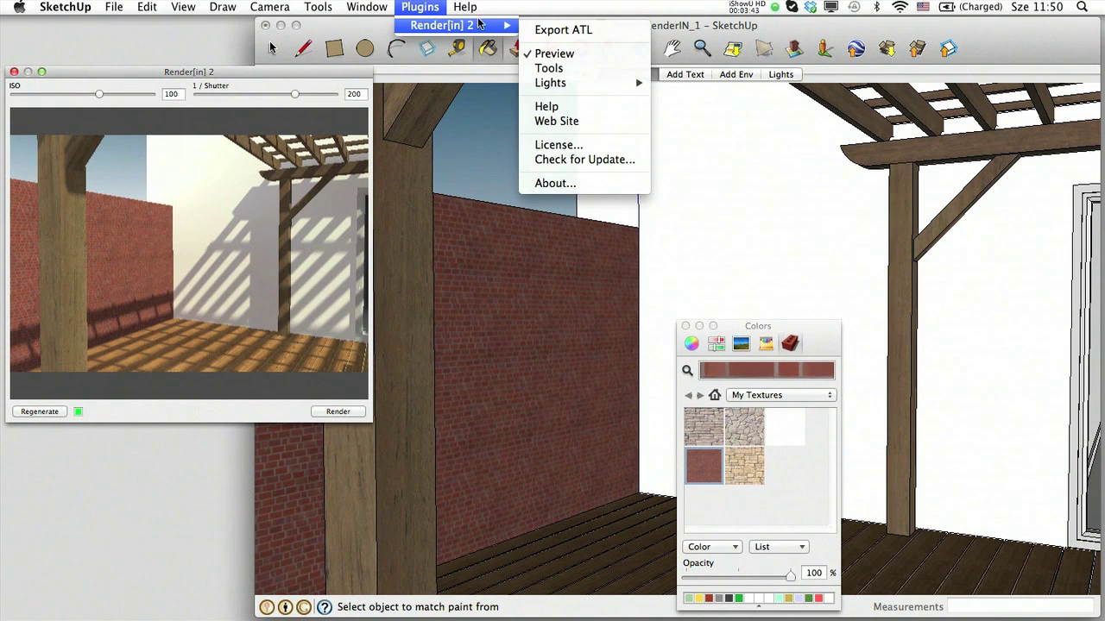
{"action": "left_click", "coordinate": [558, 73]}
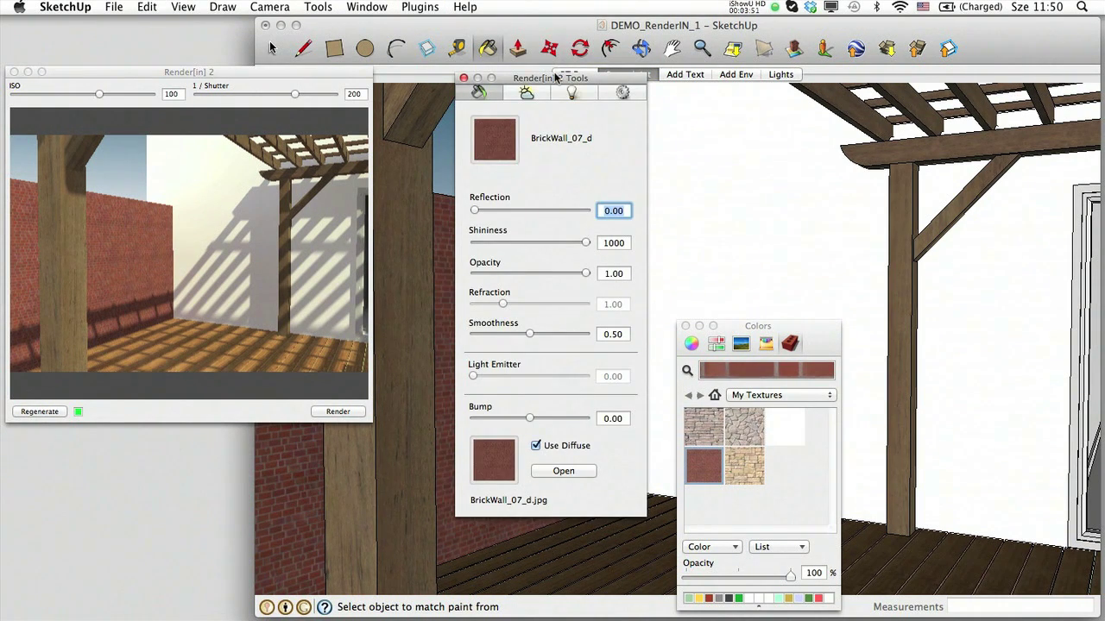
{"action": "left_click_drag", "start_coordinate": [555, 77], "coordinate": [946, 173]}
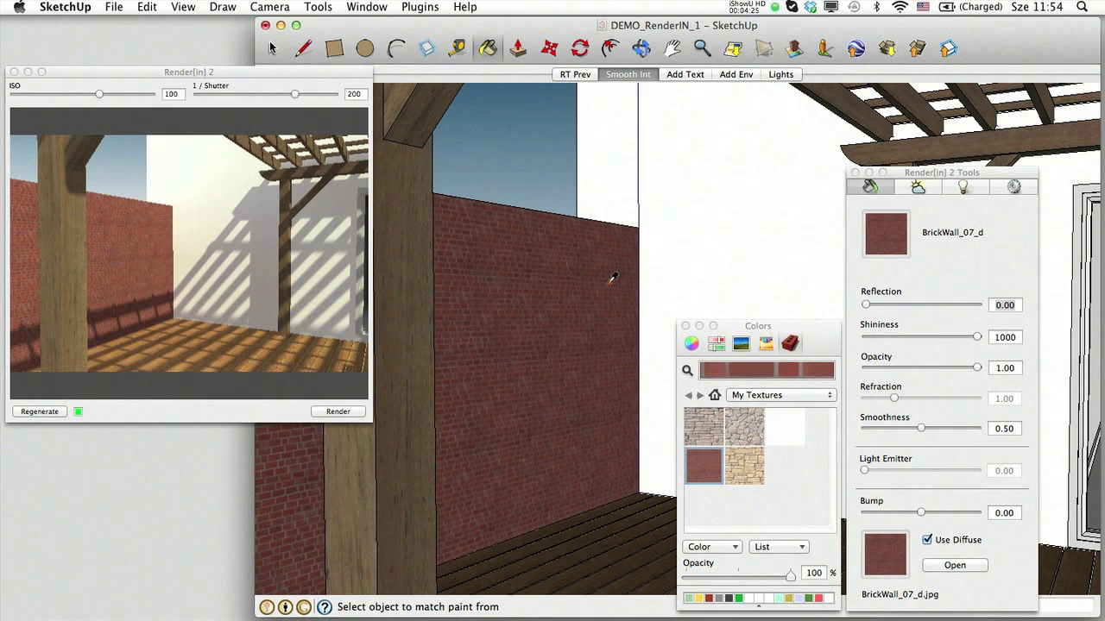
{"action": "left_click", "coordinate": [719, 259]}
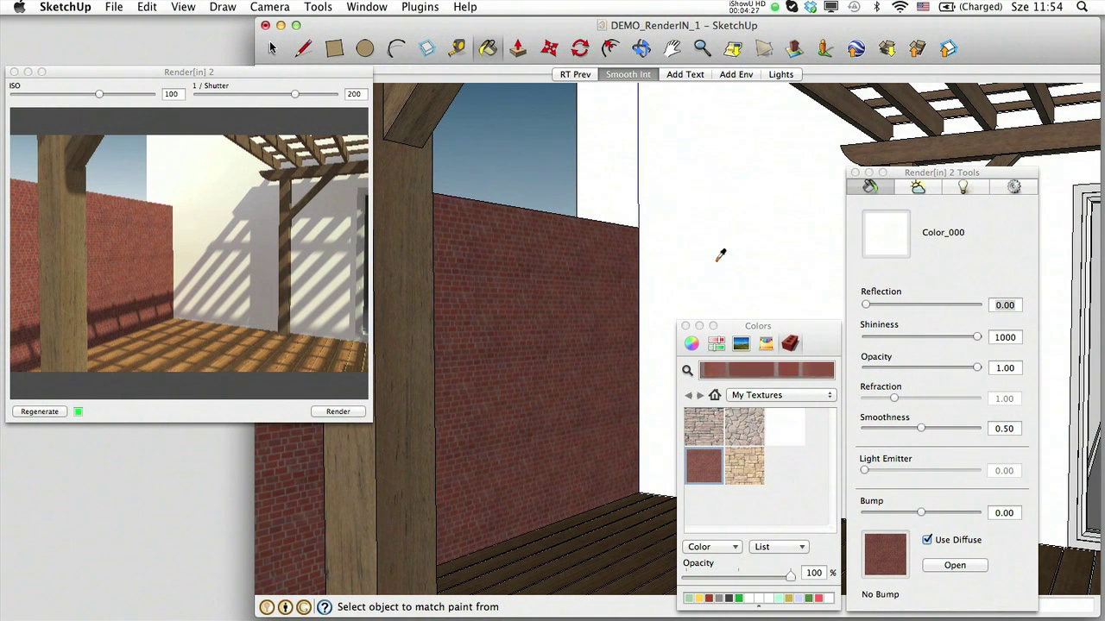
{"action": "left_click", "coordinate": [868, 107]}
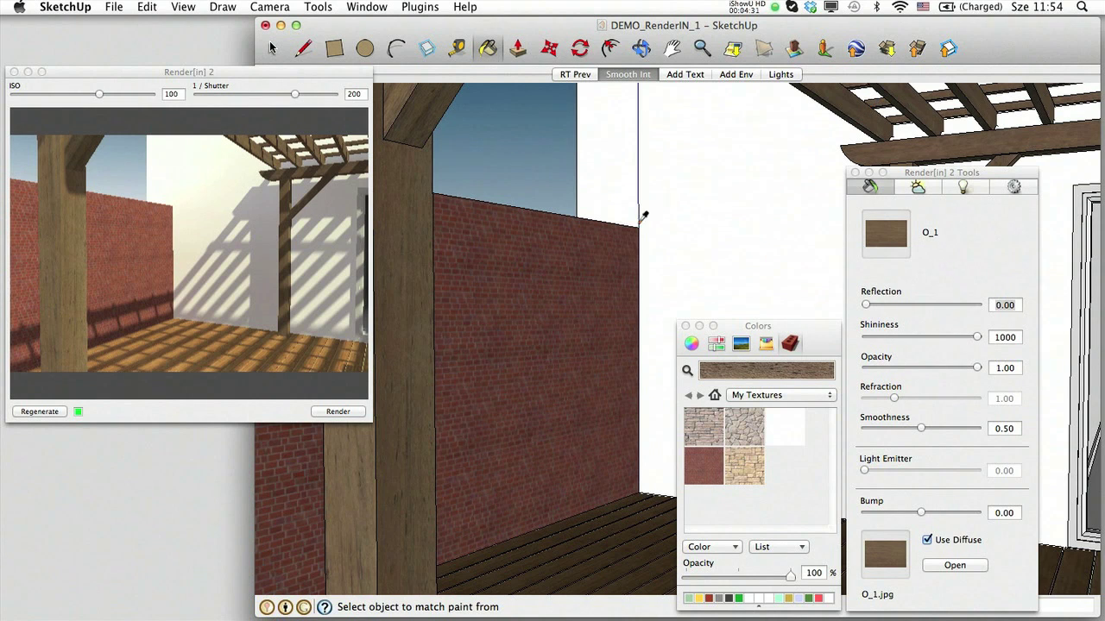
{"action": "left_click", "coordinate": [616, 242]}
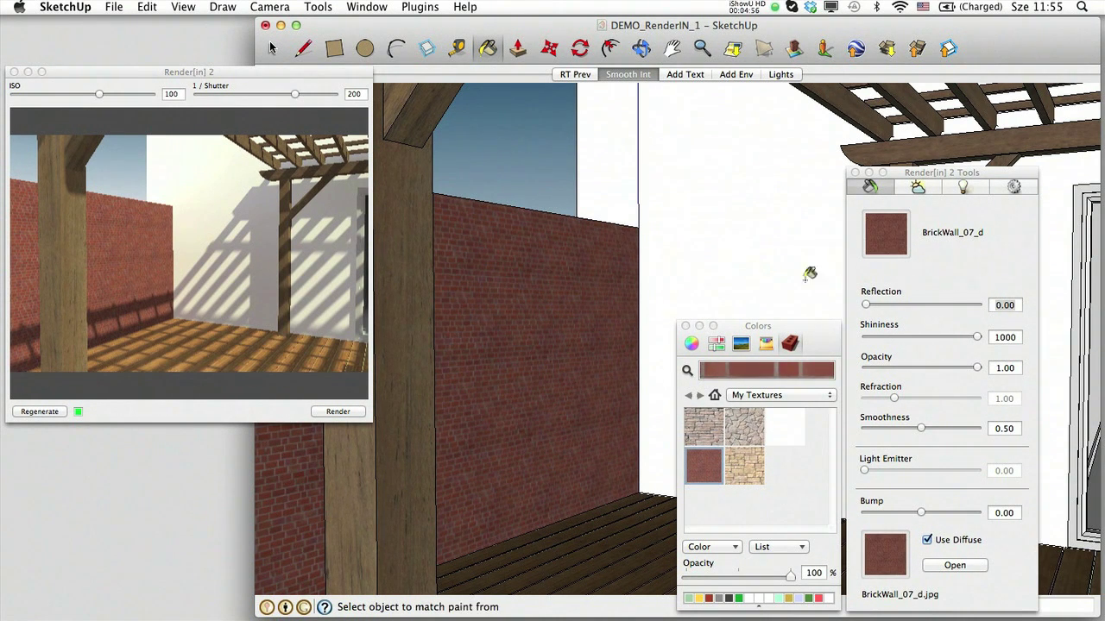
{"action": "left_click", "coordinate": [868, 305]}
Return BrickWall_07_d's reflection to 0.00, keep opacity at 1.00, and toggle diffuse as bump source.
{"action": "left_click_drag", "start_coordinate": [870, 304], "coordinate": [948, 302]}
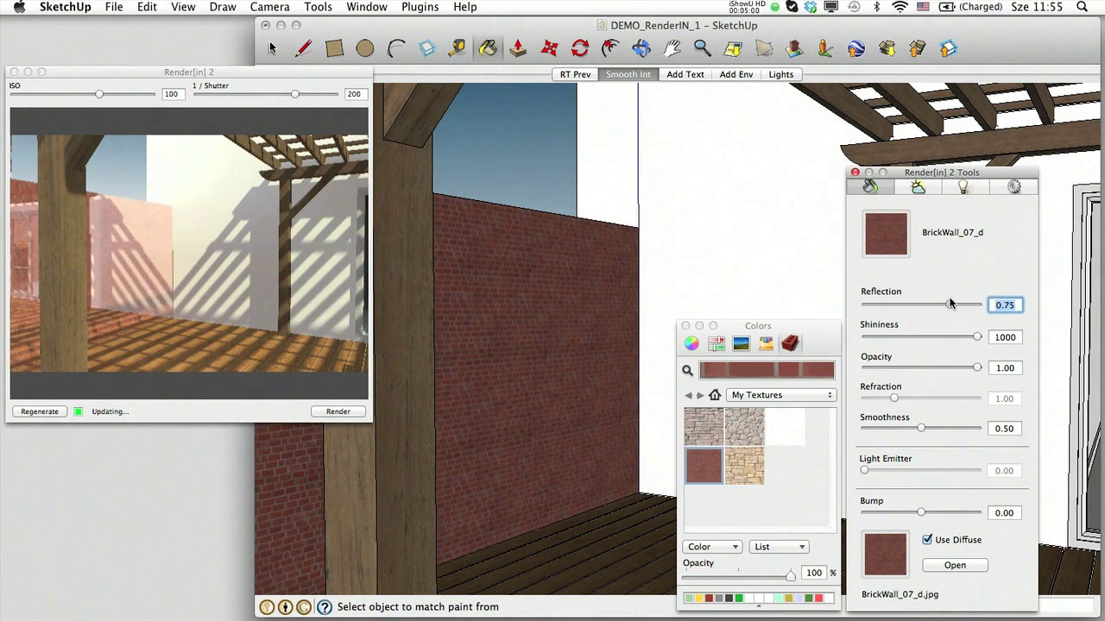
{"action": "left_click_drag", "start_coordinate": [914, 305], "coordinate": [854, 308]}
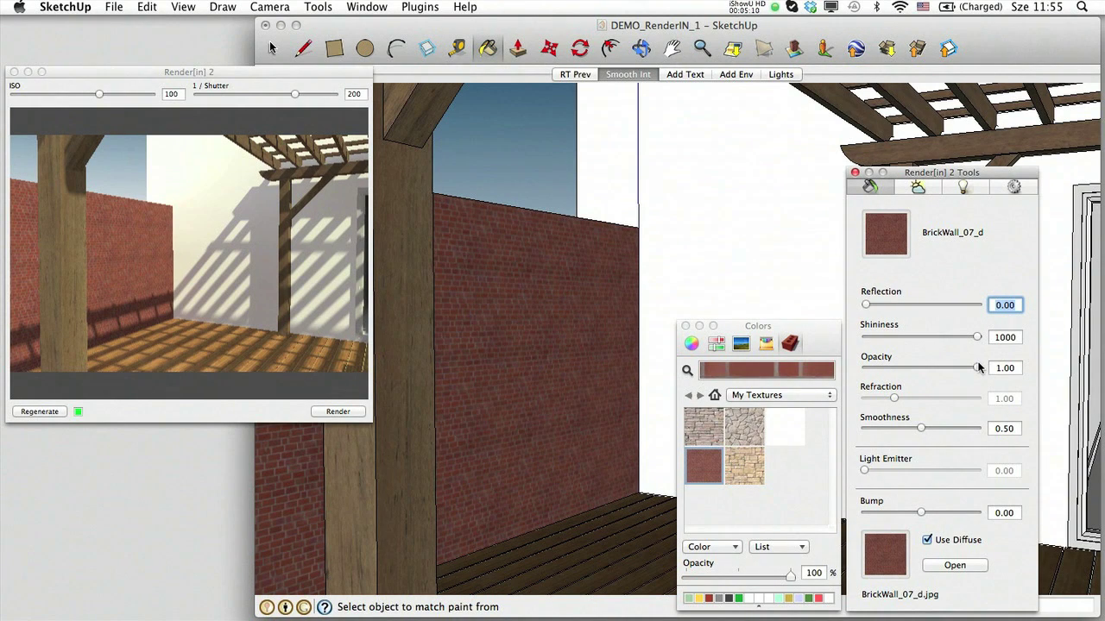
{"action": "left_click_drag", "start_coordinate": [974, 369], "coordinate": [986, 370]}
{"action": "left_click", "coordinate": [927, 539]}
Set BrickWall_07_d's bump to -1.88, then back to -0.91, and turn Use Diffuse off.
{"action": "left_click_drag", "start_coordinate": [919, 513], "coordinate": [886, 507]}
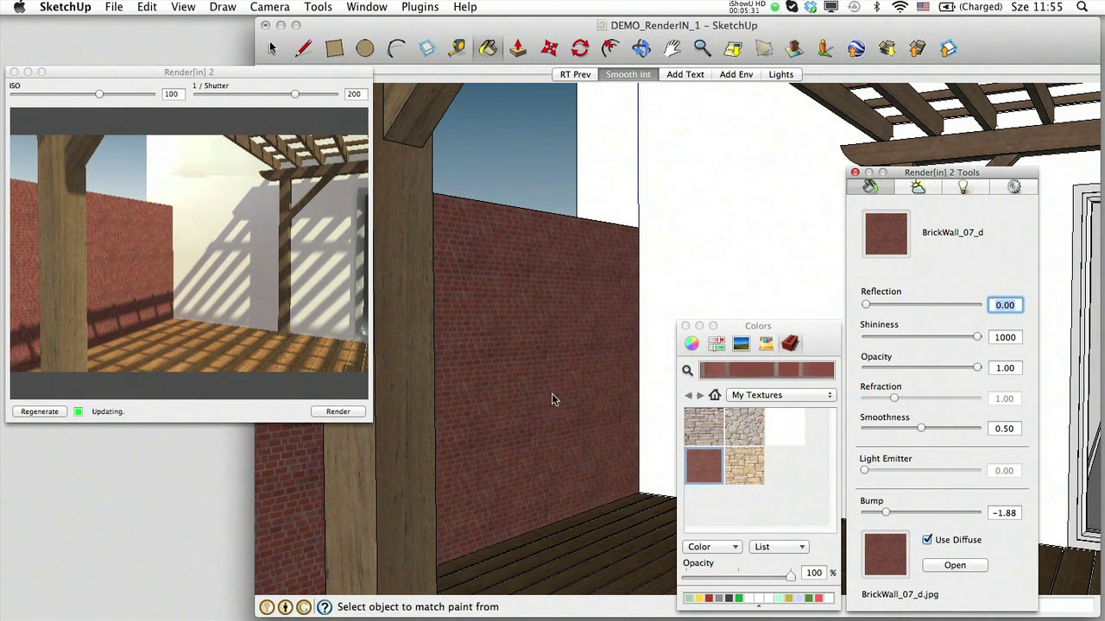
{"action": "scroll", "coordinate": [568, 410], "scroll_direction": "up", "scroll_amount": 5}
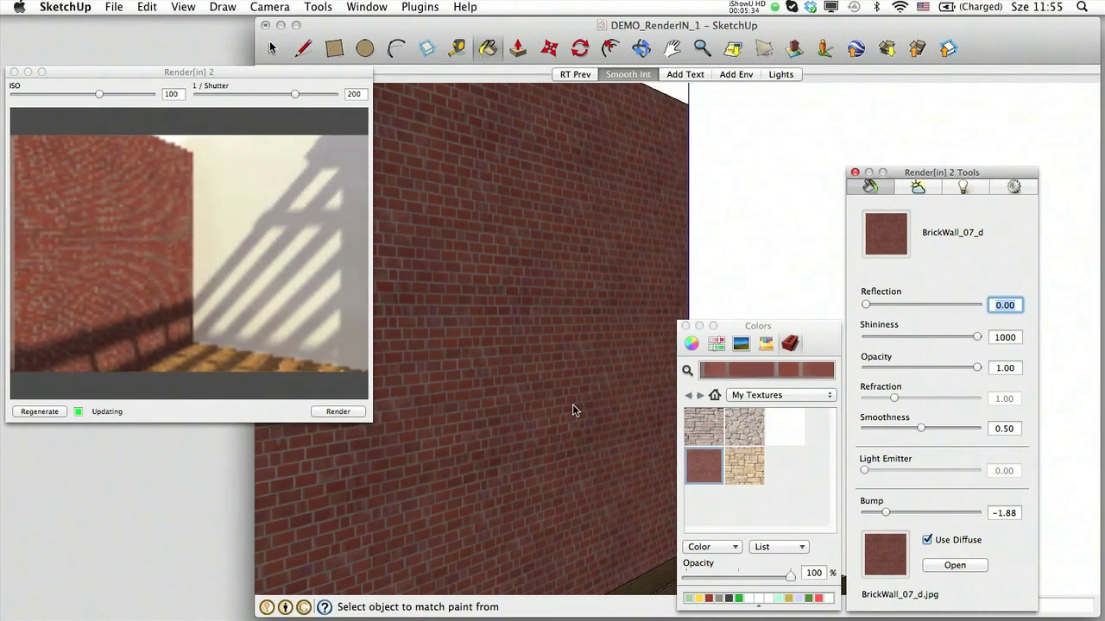
{"action": "scroll", "coordinate": [572, 411], "scroll_direction": "up", "scroll_amount": 3}
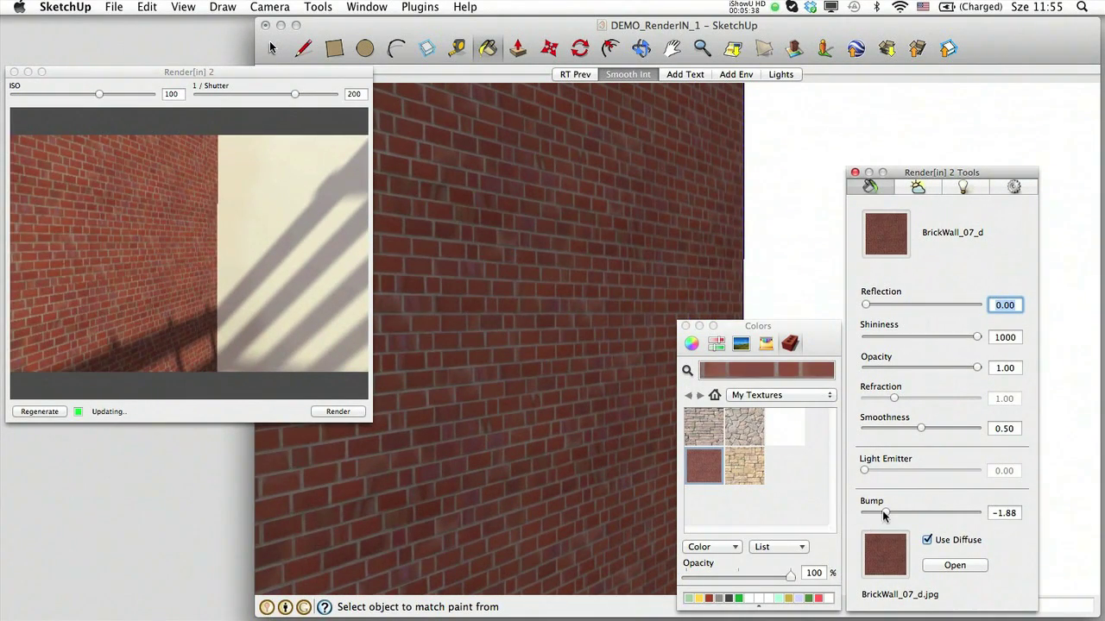
{"action": "left_click_drag", "start_coordinate": [884, 513], "coordinate": [904, 514]}
{"action": "left_click", "coordinate": [927, 541]}
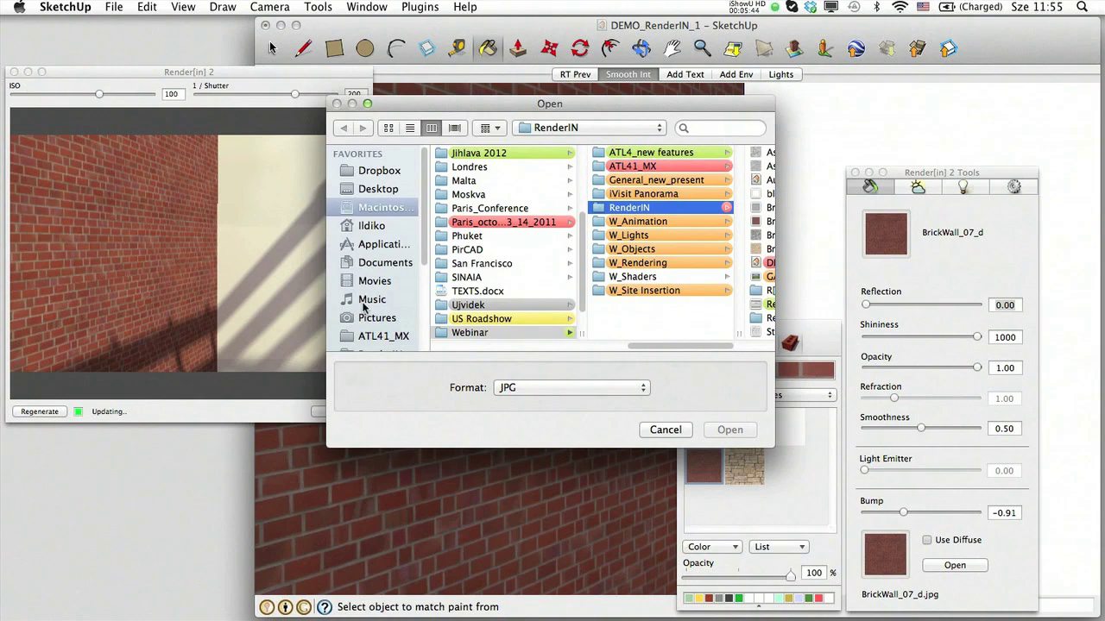
Load BrickWall_07.jpg from the RenderIN folder as the bump map and set bump to 2.05.
{"action": "scroll", "coordinate": [363, 304], "scroll_direction": "down", "scroll_amount": 3}
{"action": "left_click", "coordinate": [382, 210]}
{"action": "left_click", "coordinate": [639, 211]}
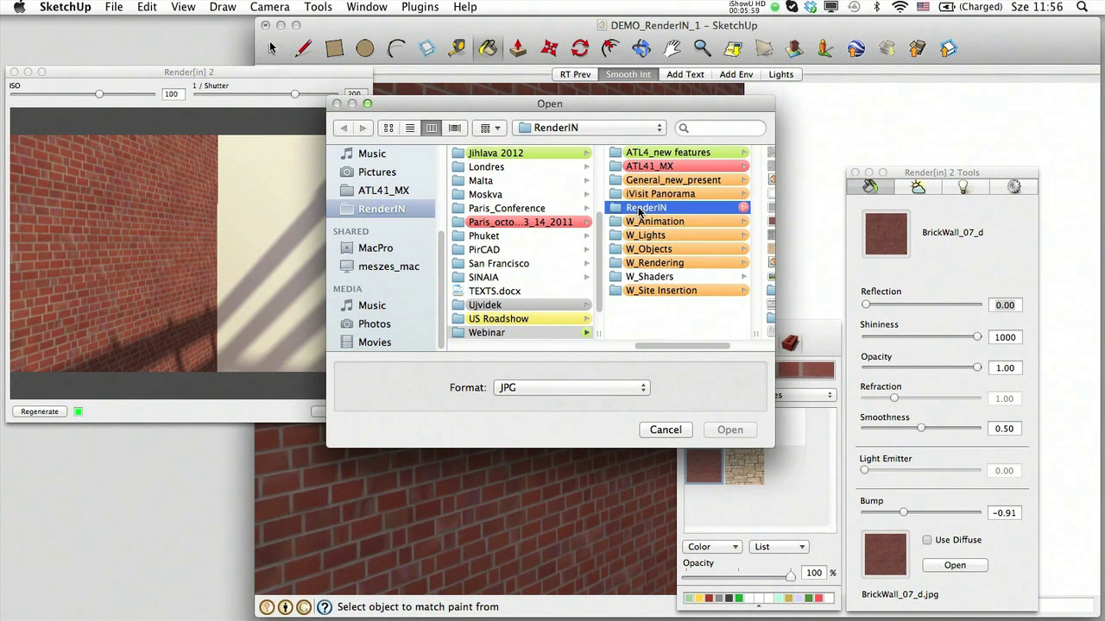
{"action": "left_click", "coordinate": [644, 209]}
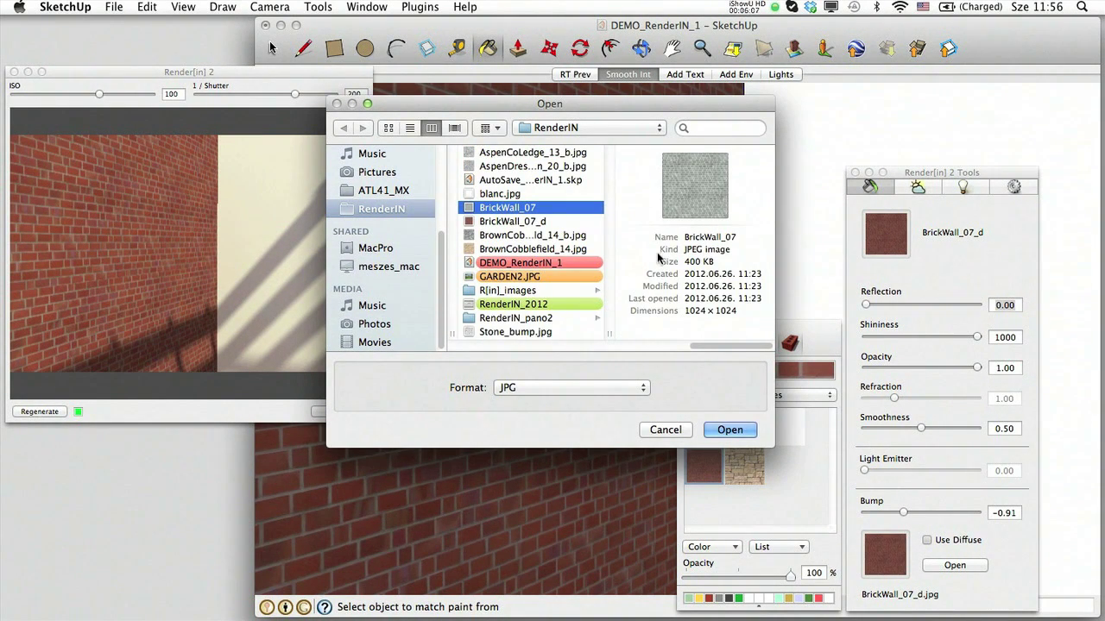
{"action": "left_click", "coordinate": [730, 430]}
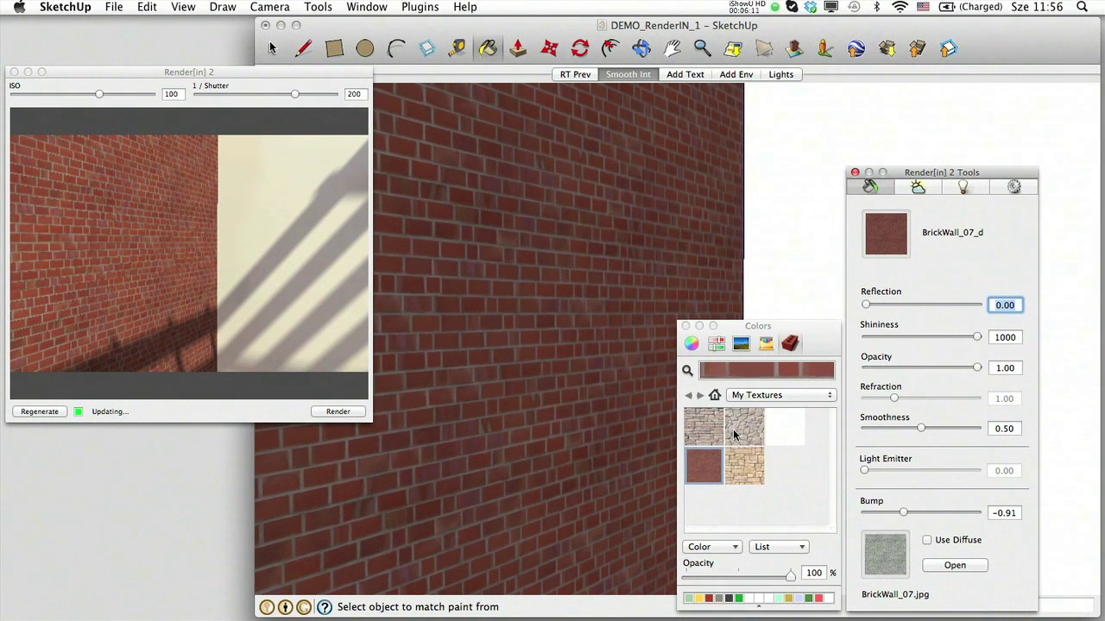
{"action": "left_click", "coordinate": [959, 513]}
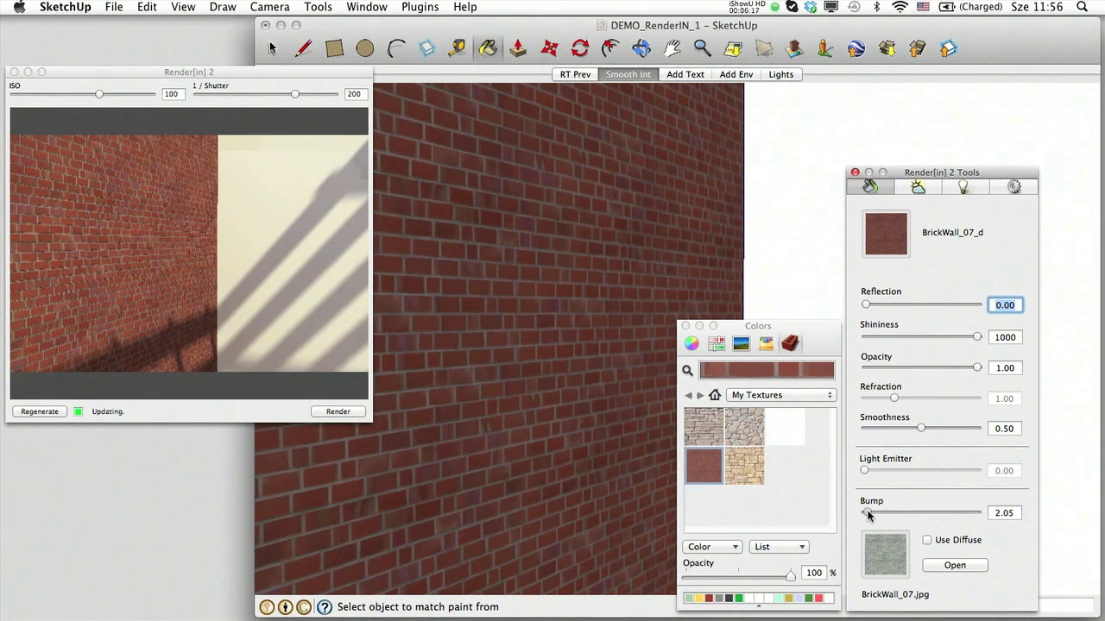
{"action": "left_click", "coordinate": [868, 513]}
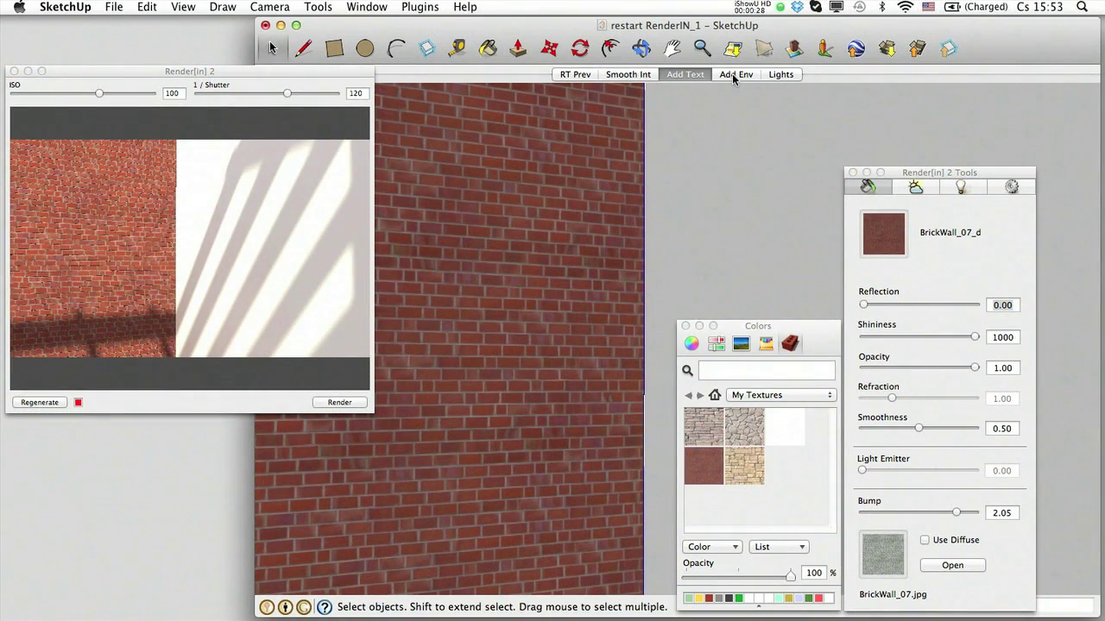
Switch to the Add Env pergola-and-hedge scene, close Colors, and show the Render[in] environment settings.
{"action": "left_click", "coordinate": [733, 74]}
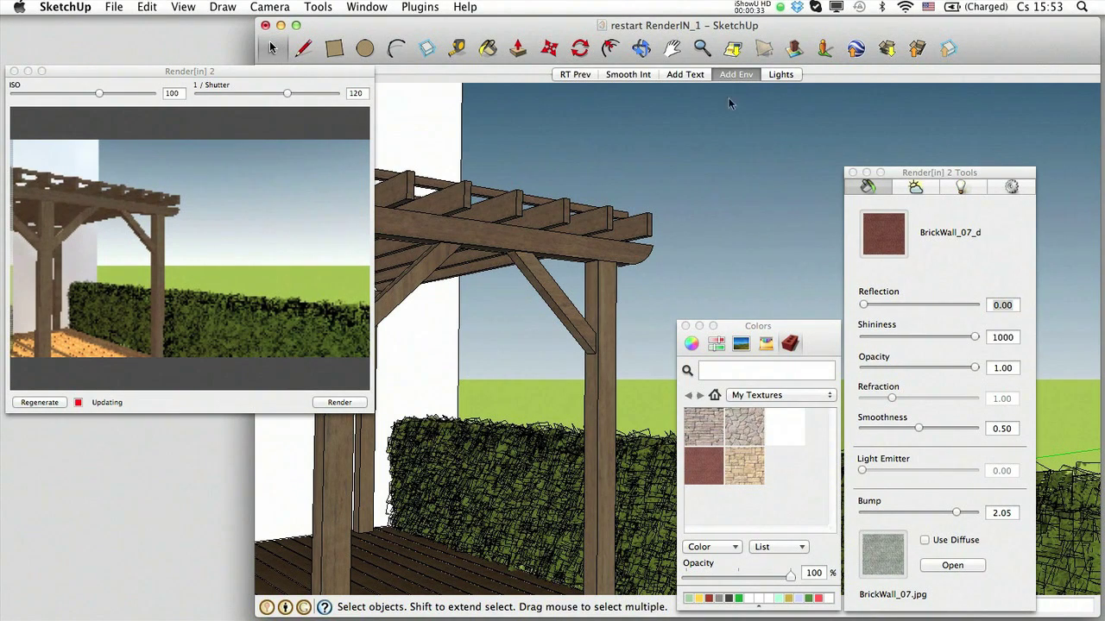
{"action": "left_click", "coordinate": [685, 327]}
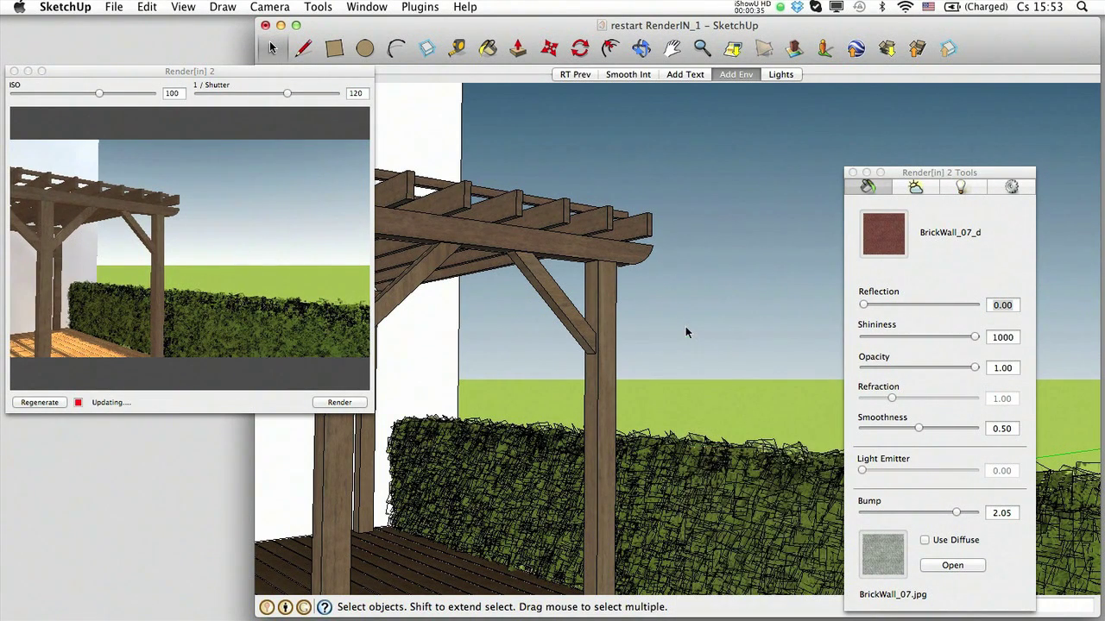
{"action": "left_click", "coordinate": [918, 188]}
{"action": "left_click", "coordinate": [917, 188]}
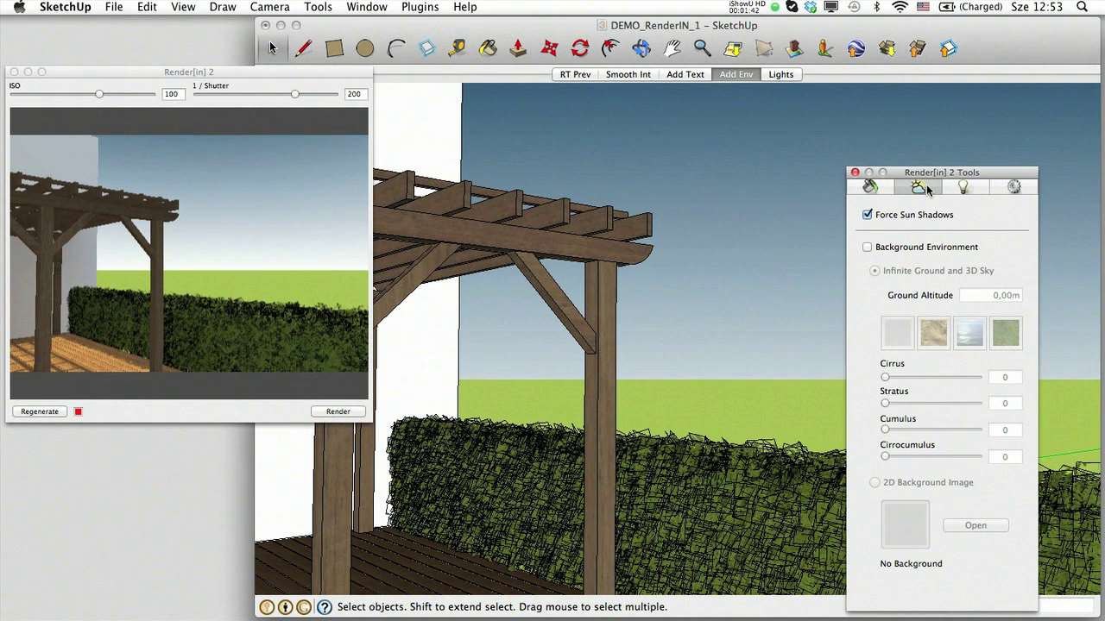
Turn on Background Environment with GARDEN2.JPG as 2D background, then choose Infinite Ground and 3D Sky.
{"action": "left_click", "coordinate": [867, 248]}
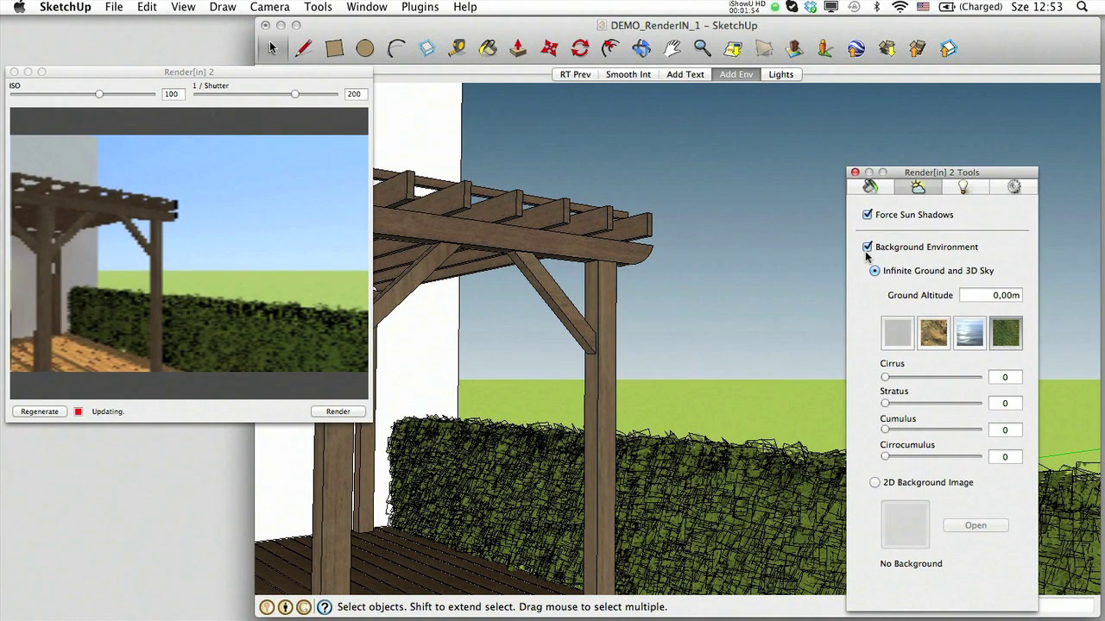
{"action": "left_click", "coordinate": [874, 484]}
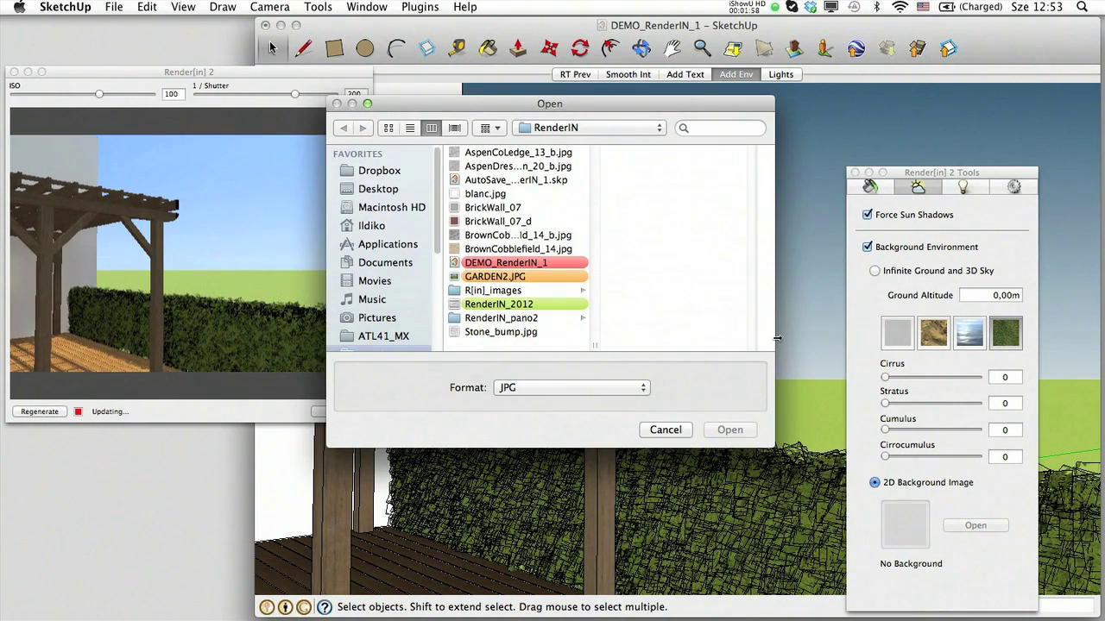
{"action": "left_click", "coordinate": [531, 275]}
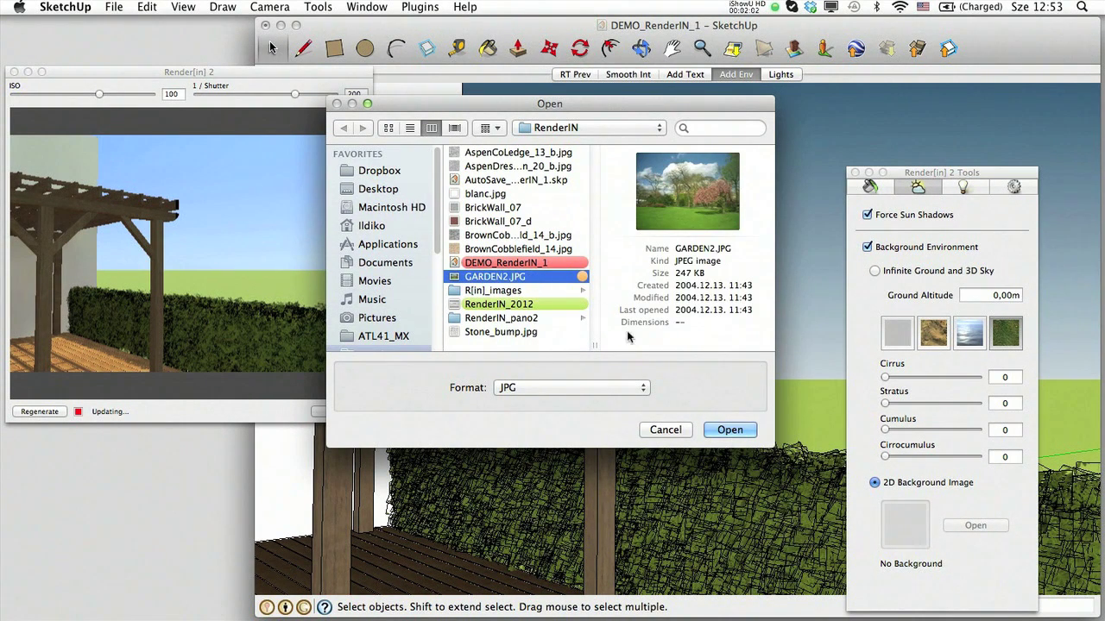
{"action": "left_click", "coordinate": [727, 432]}
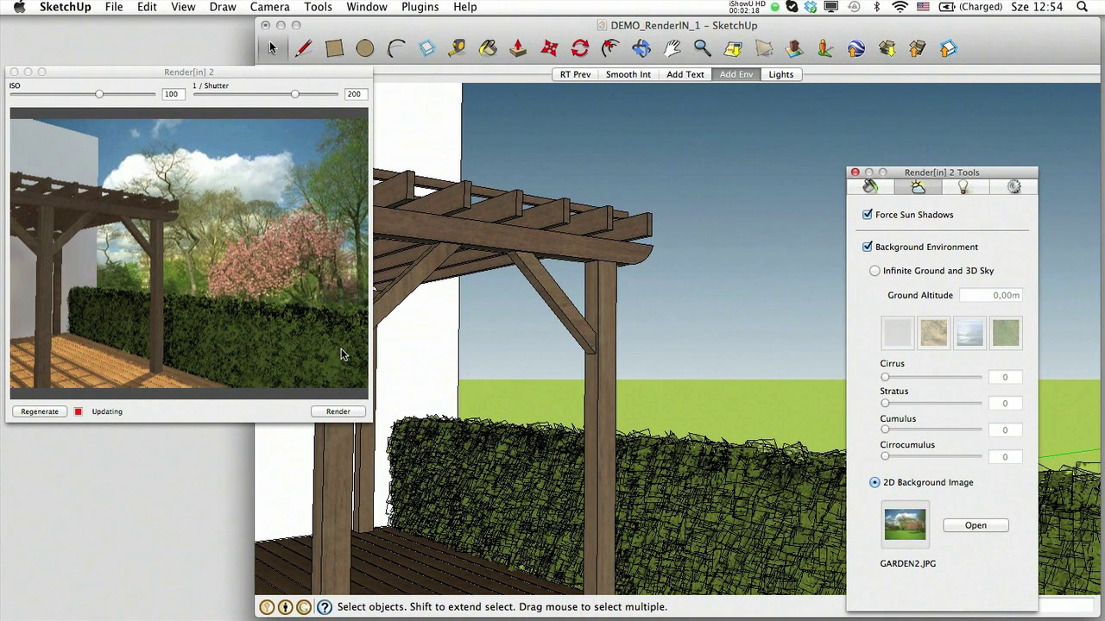
{"action": "left_click", "coordinate": [875, 272]}
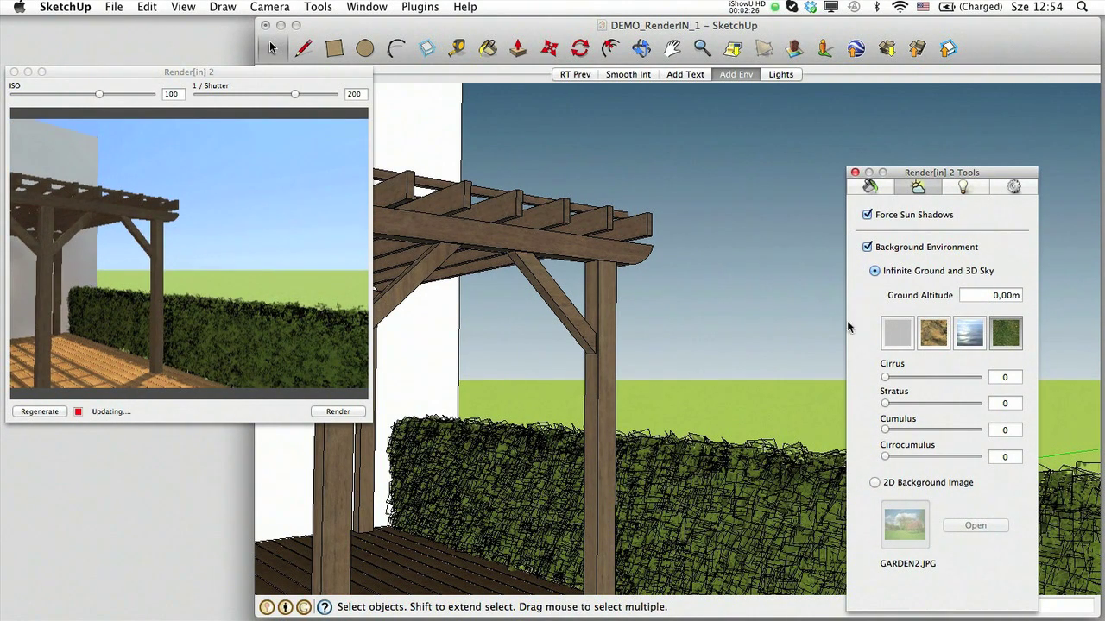
Set the sky clouds to Cirrus 35, Stratus 35, Cumulus 32 and Cirrocumulus 31.
{"action": "left_click_drag", "start_coordinate": [884, 380], "coordinate": [944, 380]}
{"action": "left_click", "coordinate": [907, 380]}
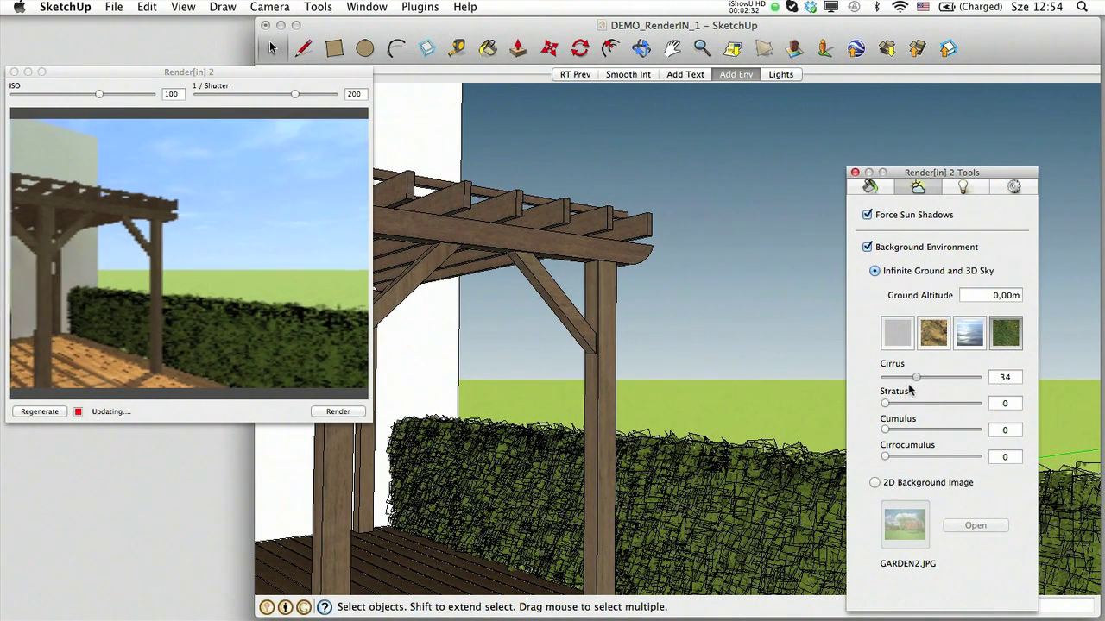
{"action": "mouse_move", "coordinate": [910, 404]}
{"action": "left_mouse_down"}
{"action": "mouse_move", "coordinate": [936, 405]}
{"action": "mouse_move", "coordinate": [912, 405]}
{"action": "left_mouse_up"}
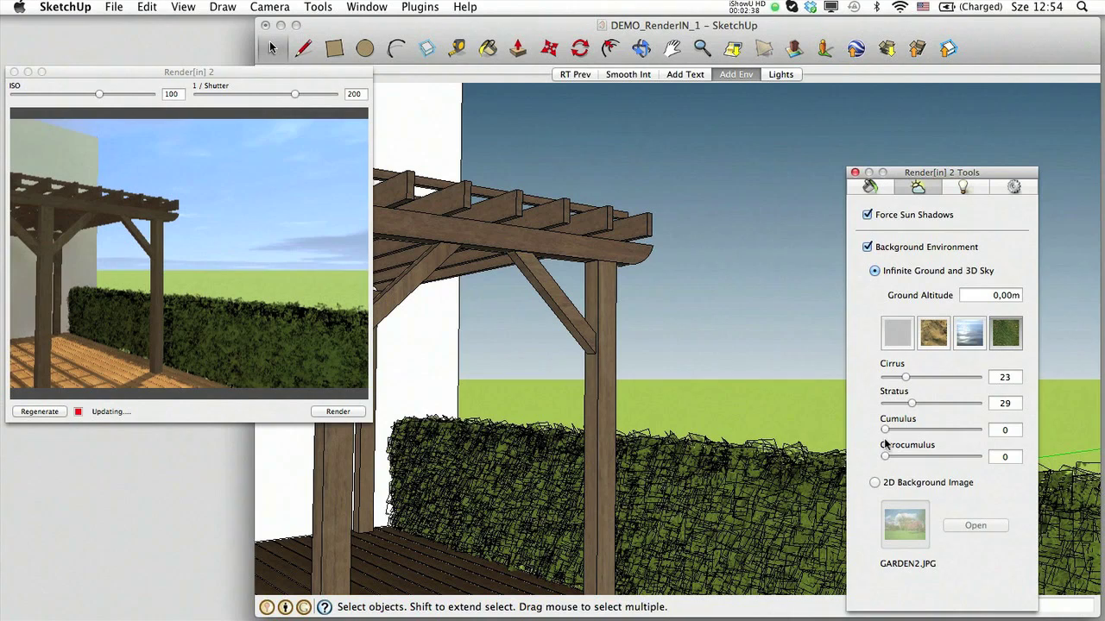
{"action": "left_click_drag", "start_coordinate": [885, 429], "coordinate": [915, 459]}
{"action": "left_click_drag", "start_coordinate": [913, 404], "coordinate": [918, 409]}
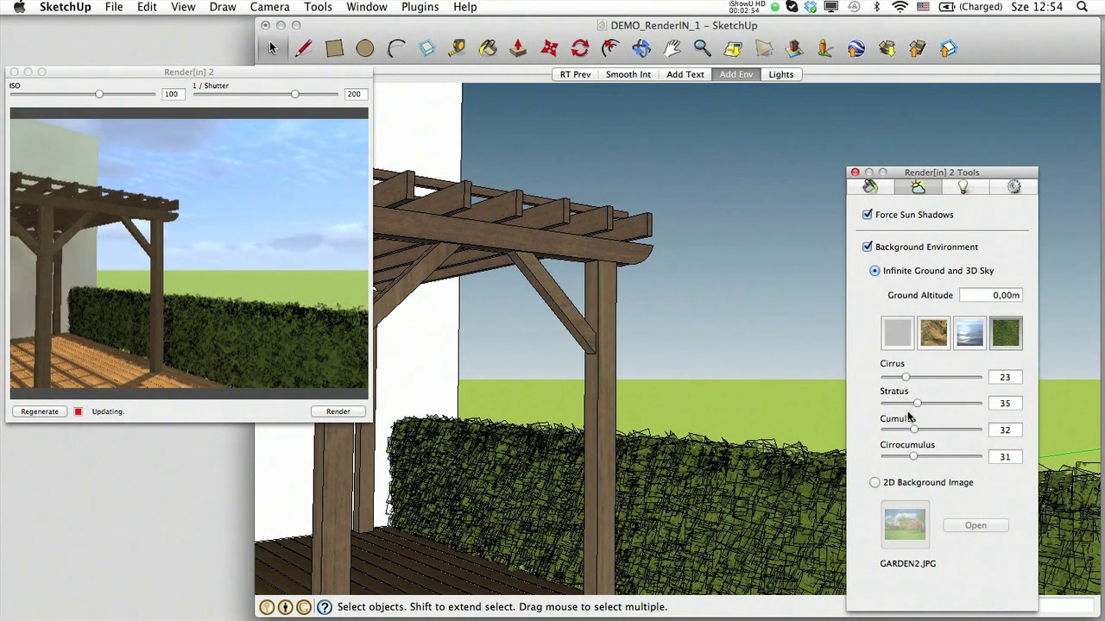
{"action": "left_click_drag", "start_coordinate": [906, 377], "coordinate": [919, 379]}
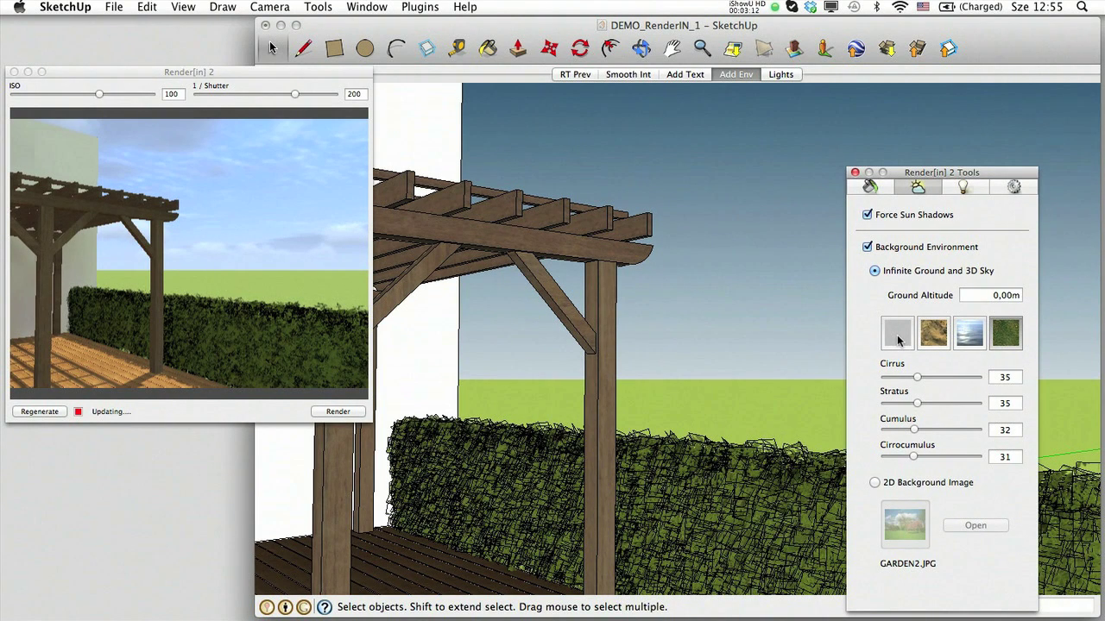
{"action": "left_click", "coordinate": [898, 339]}
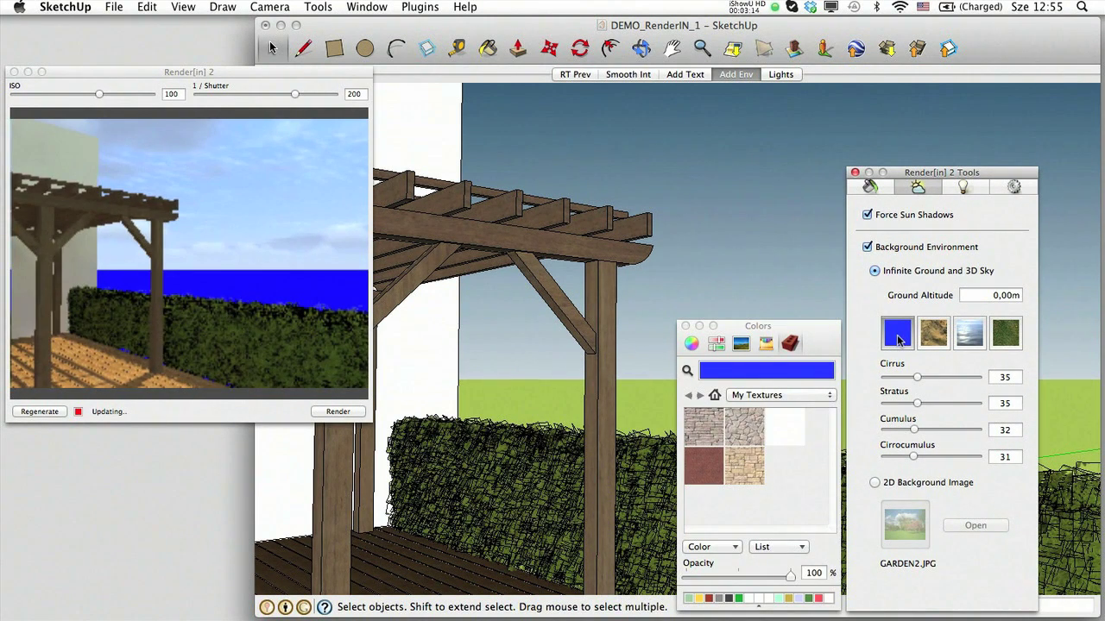
Try green, hot pink and light blue ground colours, then the sand and finally the sea texture.
{"action": "left_click", "coordinate": [691, 344]}
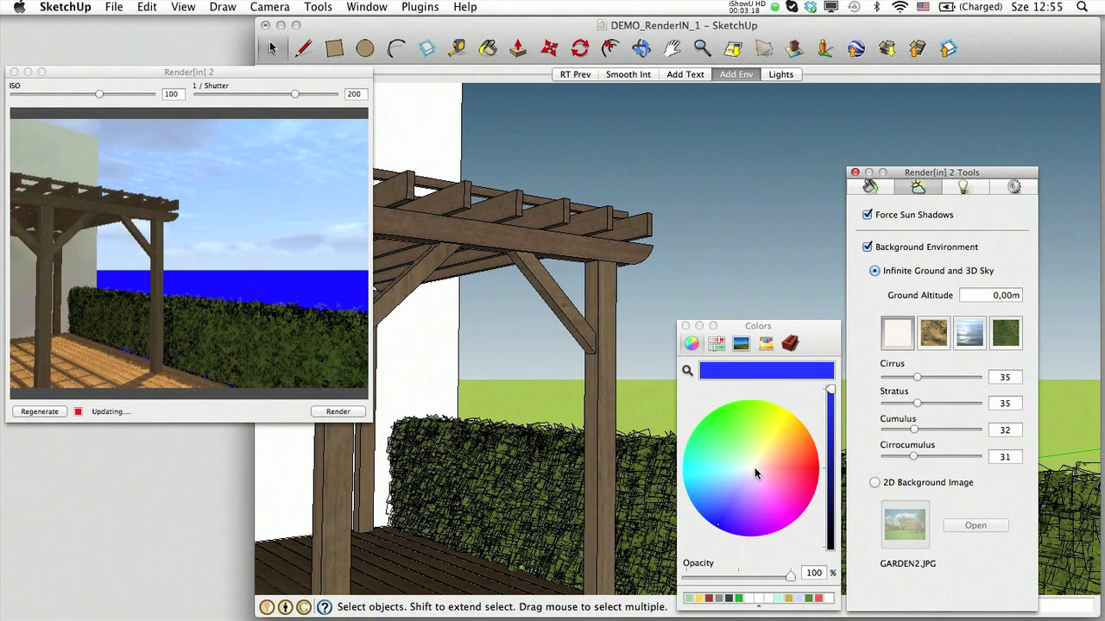
{"action": "left_click_drag", "start_coordinate": [754, 467], "coordinate": [758, 499]}
{"action": "left_click", "coordinate": [795, 476]}
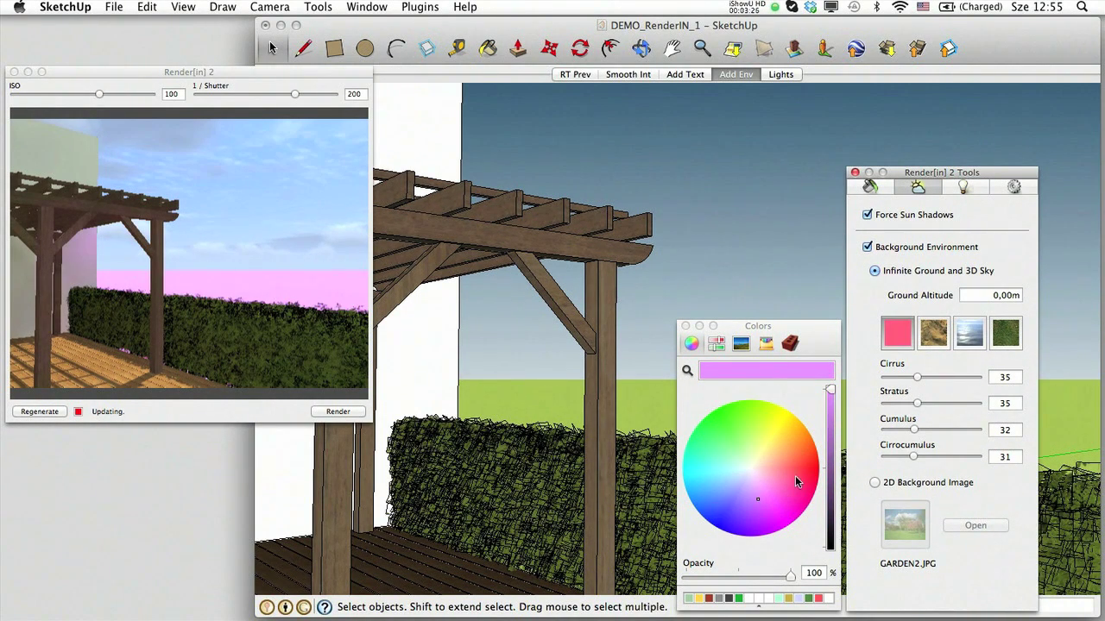
{"action": "left_click", "coordinate": [714, 489]}
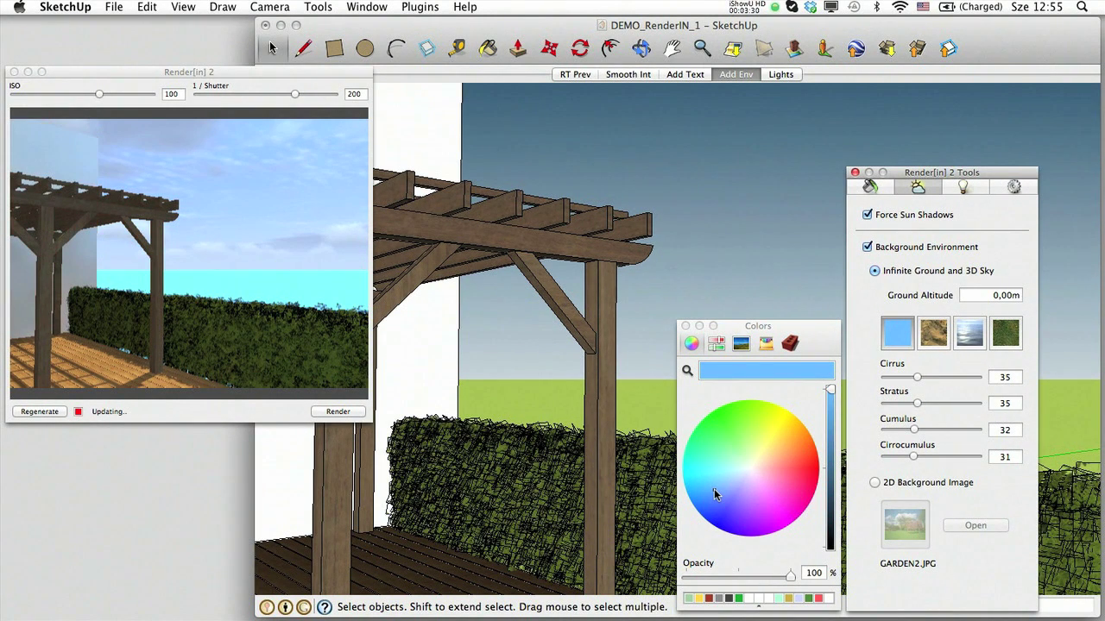
{"action": "left_click", "coordinate": [939, 339]}
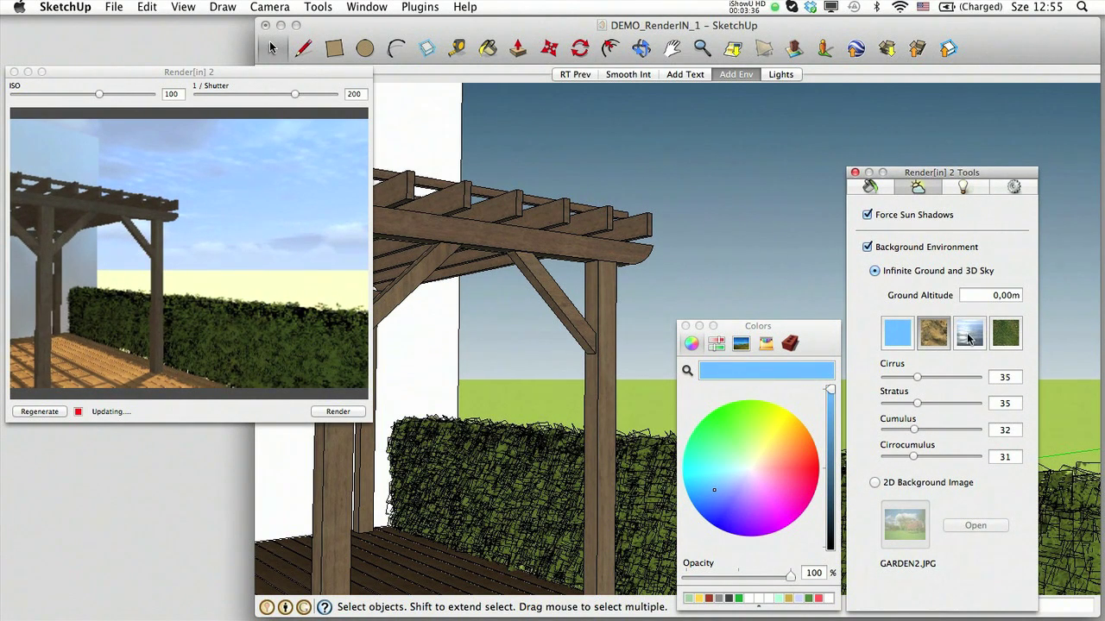
{"action": "left_click", "coordinate": [969, 337]}
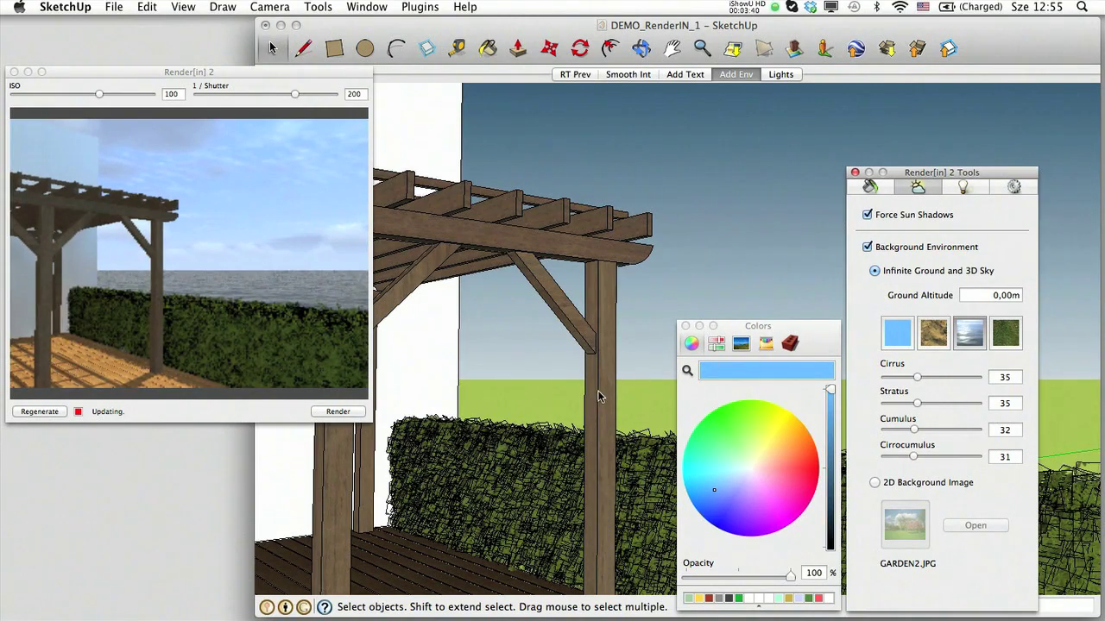
Facing the wall and hedge, set the Ground Altitude to 0,10m and then 0,20m.
{"action": "mouse_move", "coordinate": [597, 394]}
{"action": "middle_mouse_down"}
{"action": "mouse_move", "coordinate": [354, 413]}
{"action": "mouse_move", "coordinate": [315, 400]}
{"action": "middle_mouse_up"}
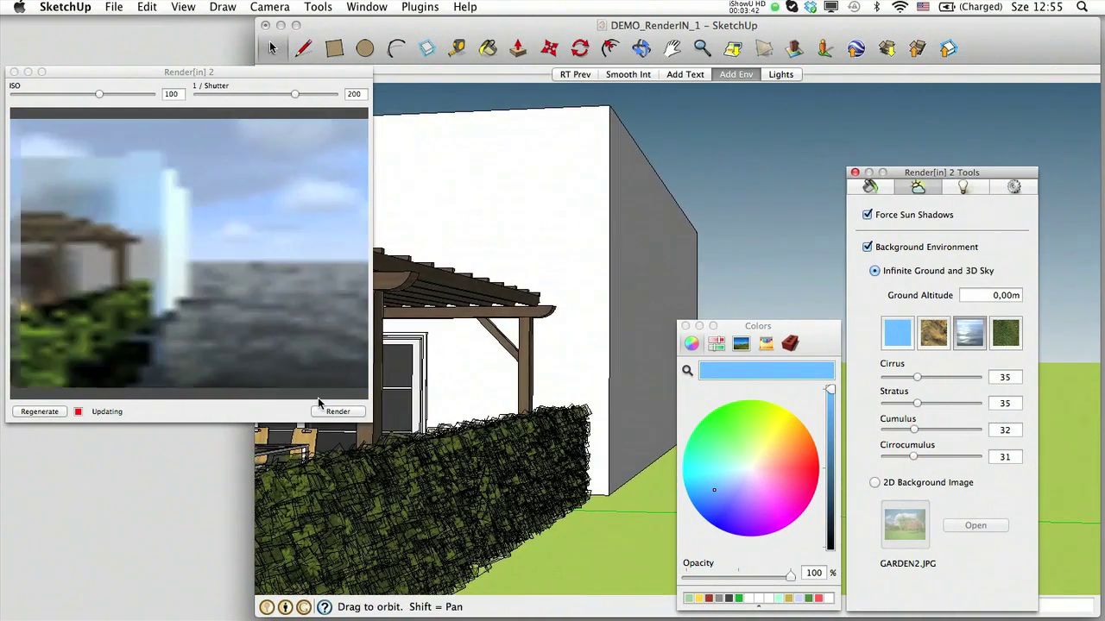
{"action": "mouse_move", "coordinate": [587, 402]}
{"action": "middle_mouse_down"}
{"action": "mouse_move", "coordinate": [602, 399]}
{"action": "mouse_move", "coordinate": [589, 397]}
{"action": "middle_mouse_up"}
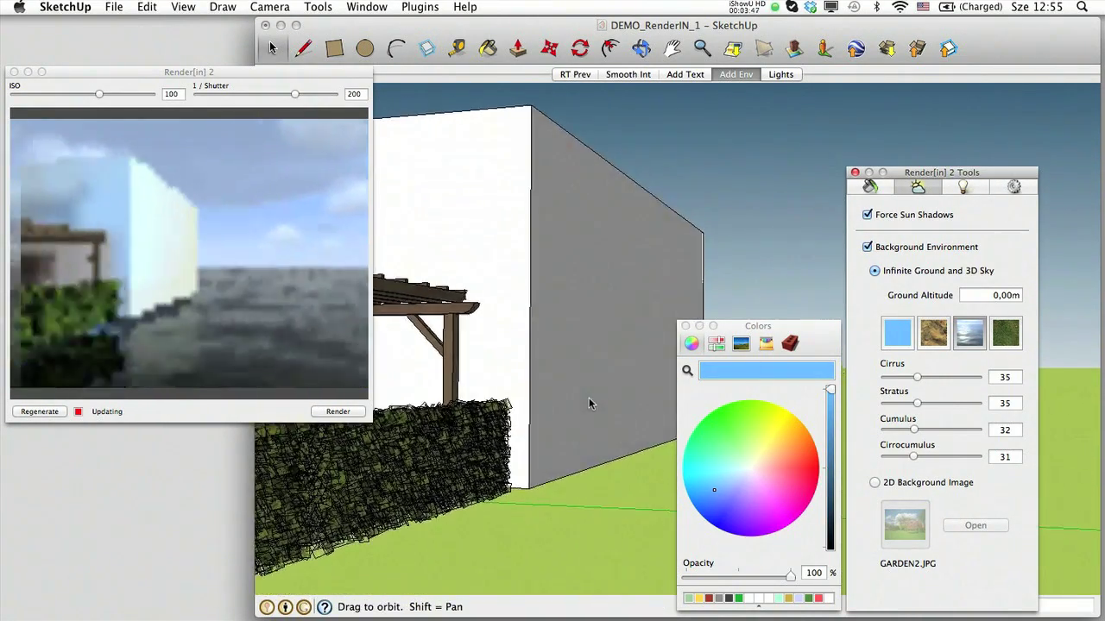
{"action": "left_click", "coordinate": [994, 296]}
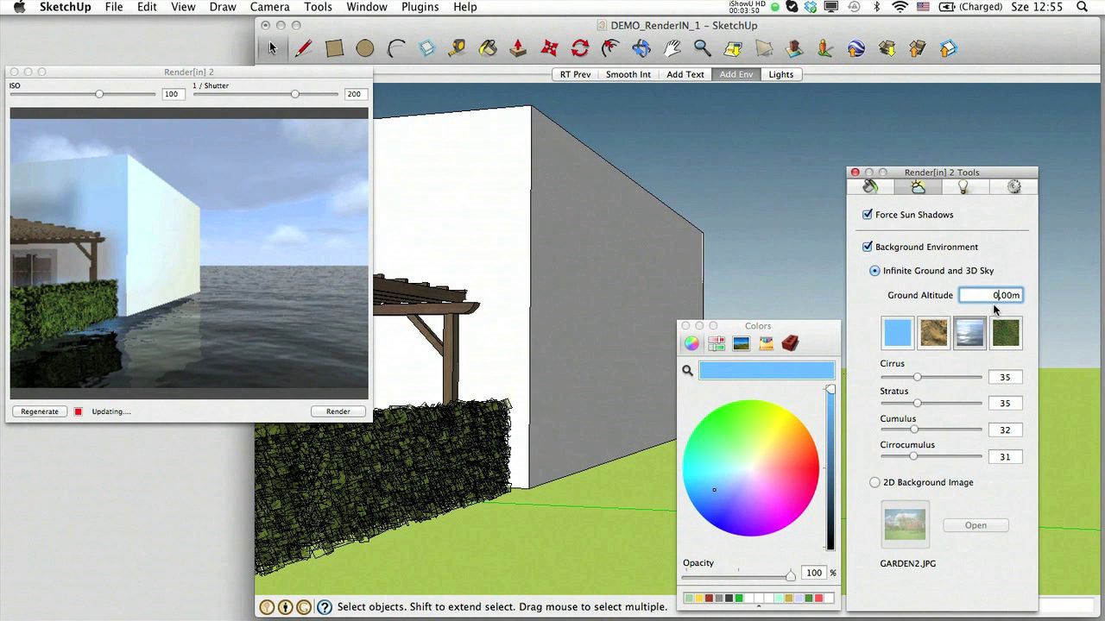
{"action": "left_click_drag", "start_coordinate": [993, 302], "coordinate": [1024, 296]}
{"action": "type", "text": "0,1"}
{"action": "key", "text": "Return"}
{"action": "type", "text": "0,2"}
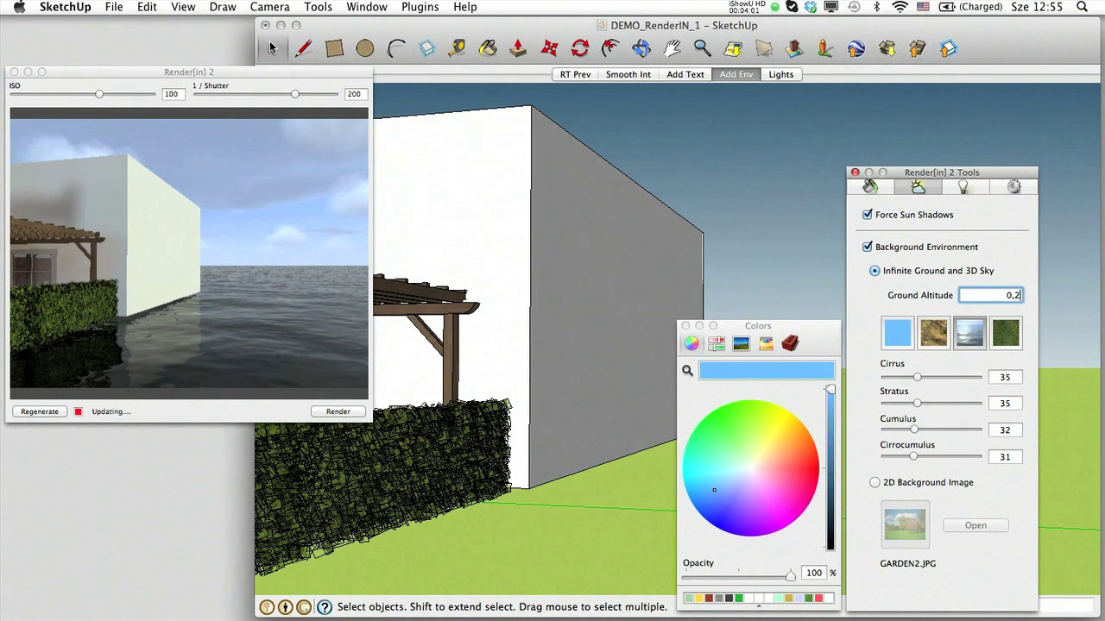
{"action": "key", "text": "Return"}
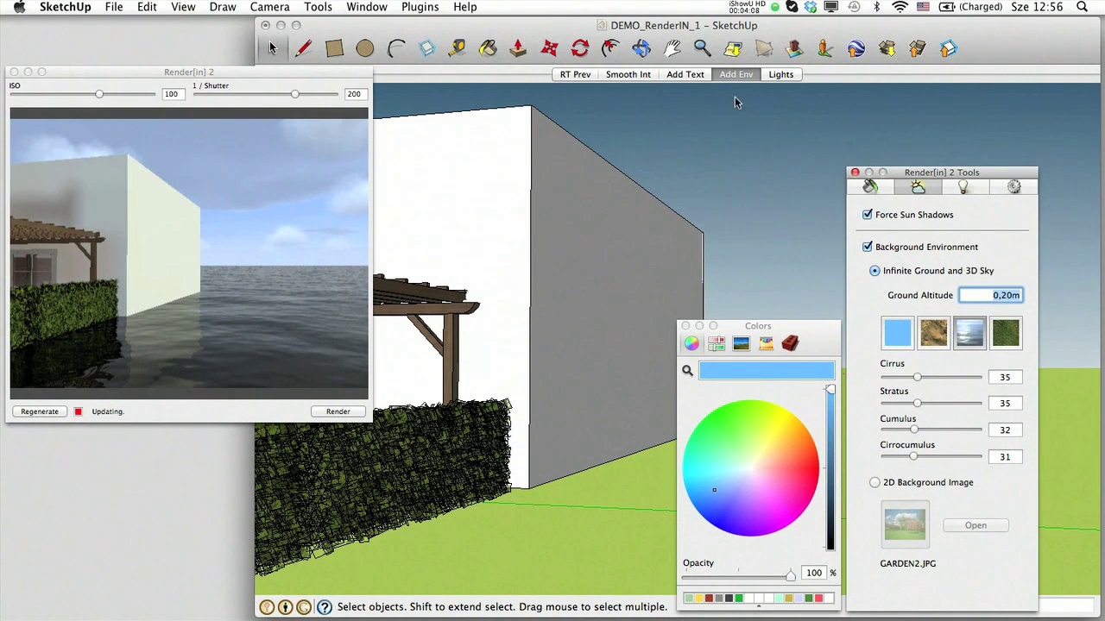
{"action": "scroll", "coordinate": [734, 80], "scroll_direction": "up", "scroll_amount": 5}
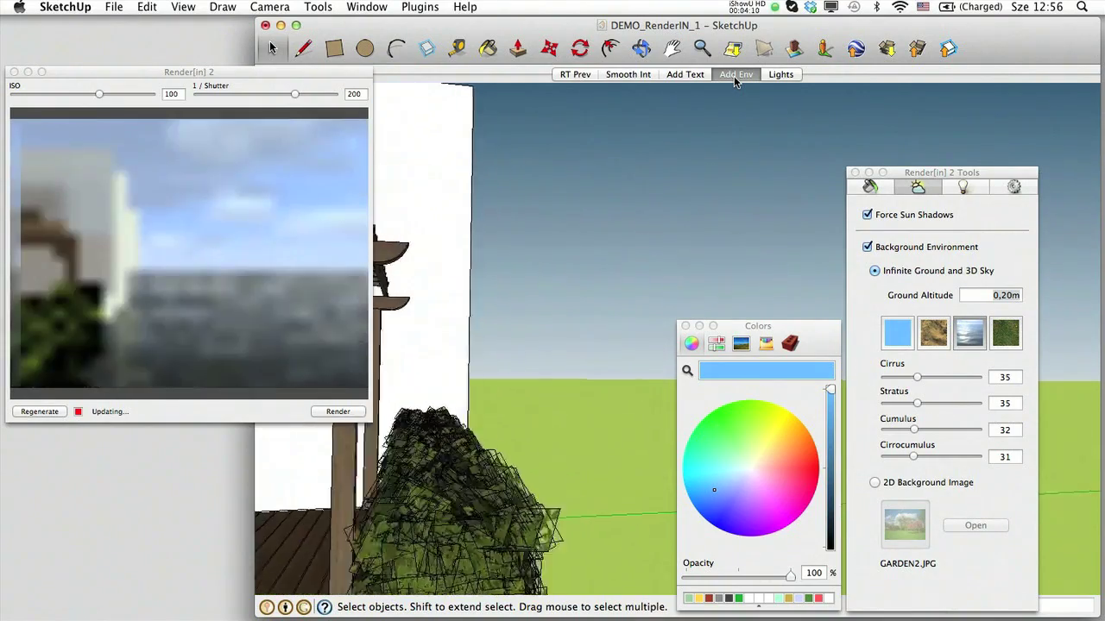
Make the ground grass, then go to the Lights scene and select the ceiling lamp's light.
{"action": "scroll", "coordinate": [734, 80], "scroll_direction": "up", "scroll_amount": 3}
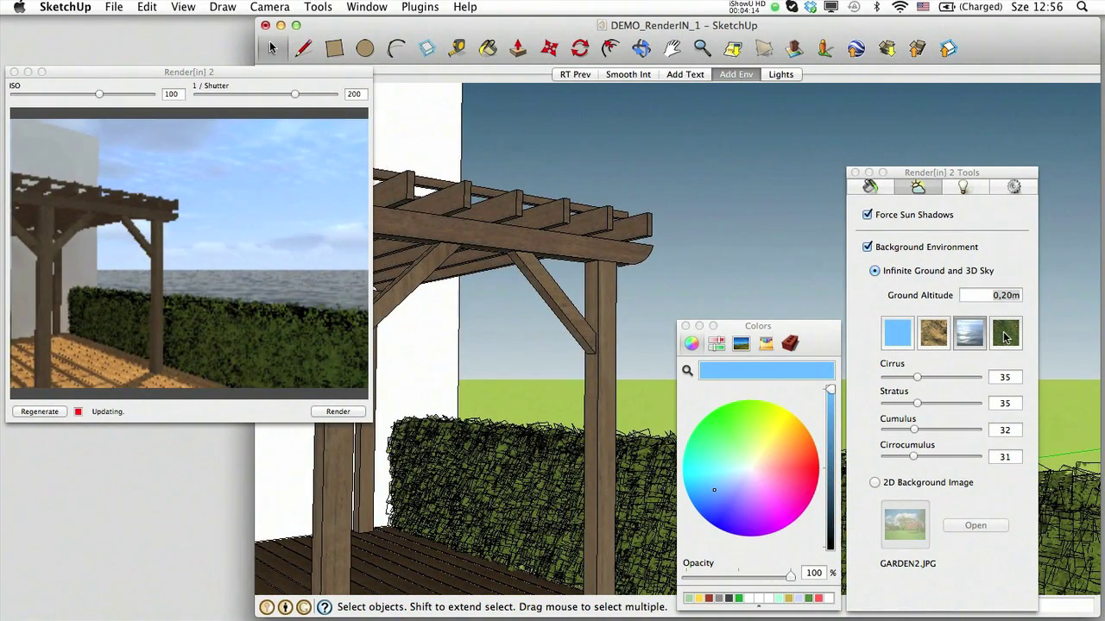
{"action": "left_click", "coordinate": [1005, 338]}
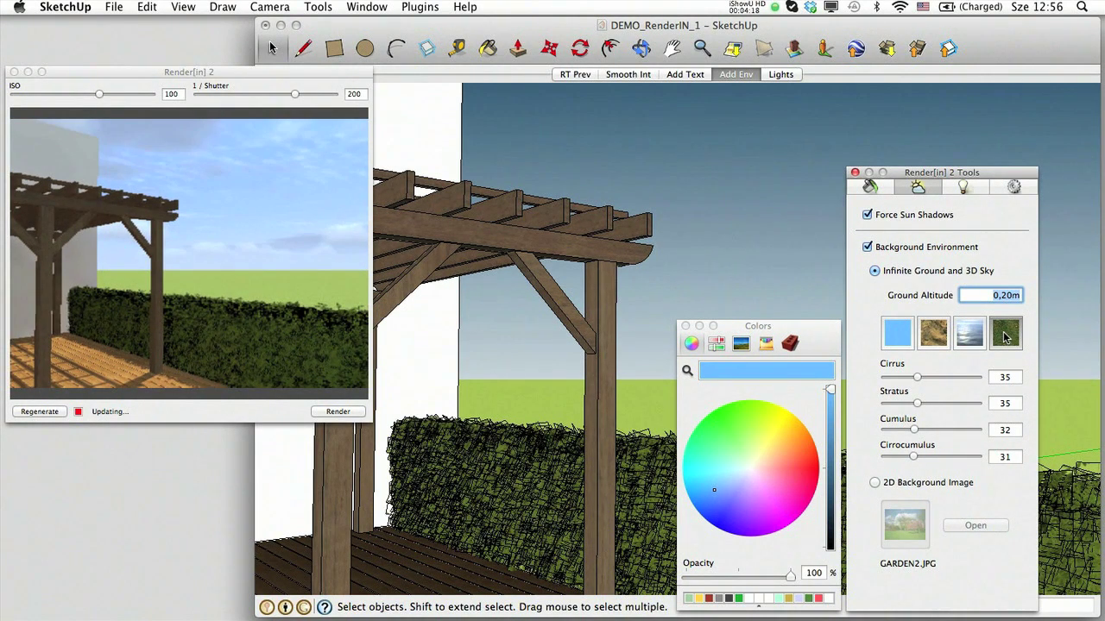
{"action": "left_click", "coordinate": [966, 189]}
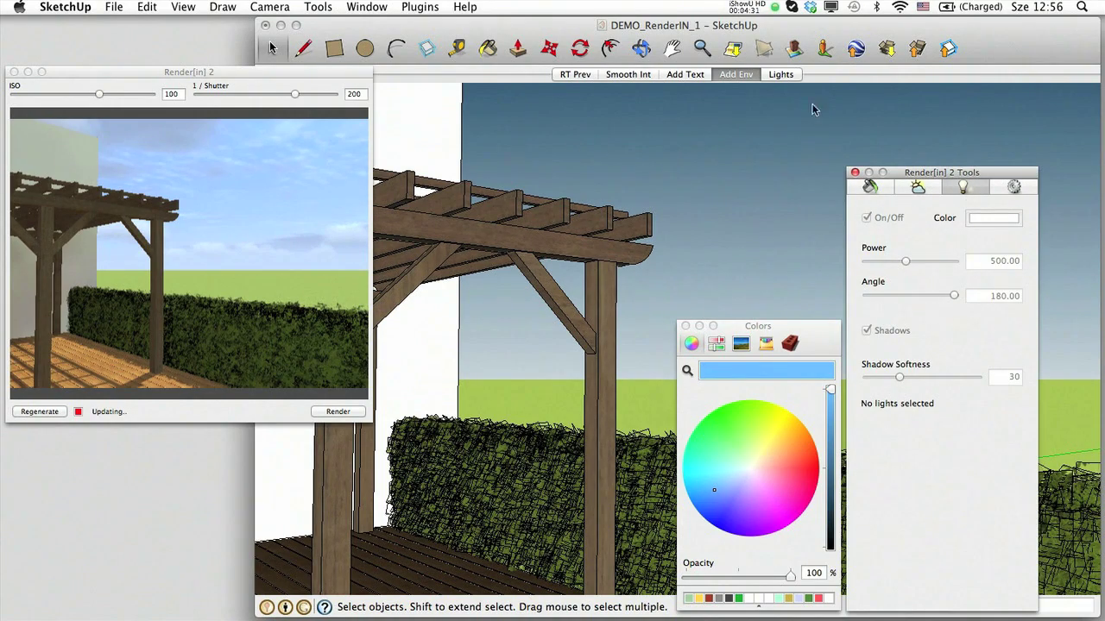
{"action": "left_click", "coordinate": [789, 78]}
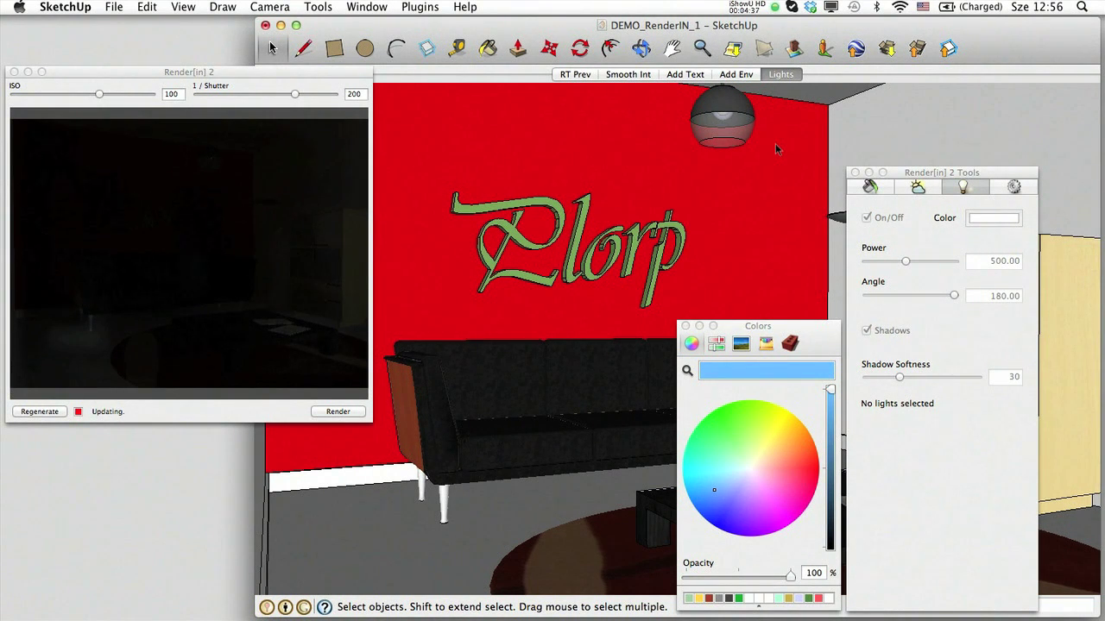
{"action": "left_click", "coordinate": [729, 120]}
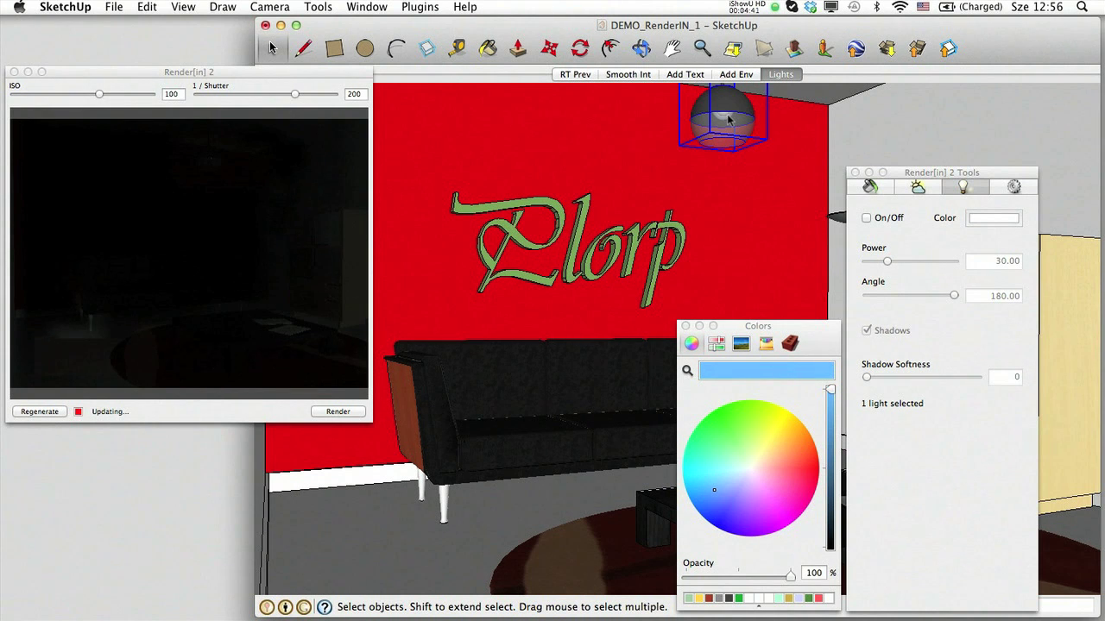
Switch the ceiling lamp's light on, raise its power, and tint it pale peach.
{"action": "left_click", "coordinate": [865, 219]}
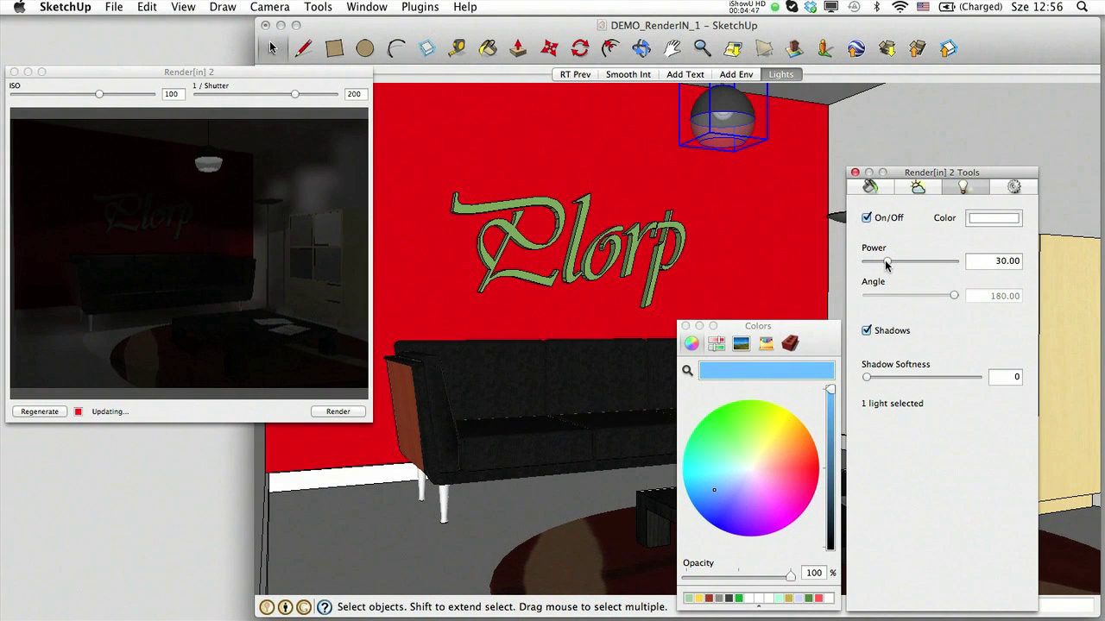
{"action": "left_click_drag", "start_coordinate": [886, 263], "coordinate": [907, 265]}
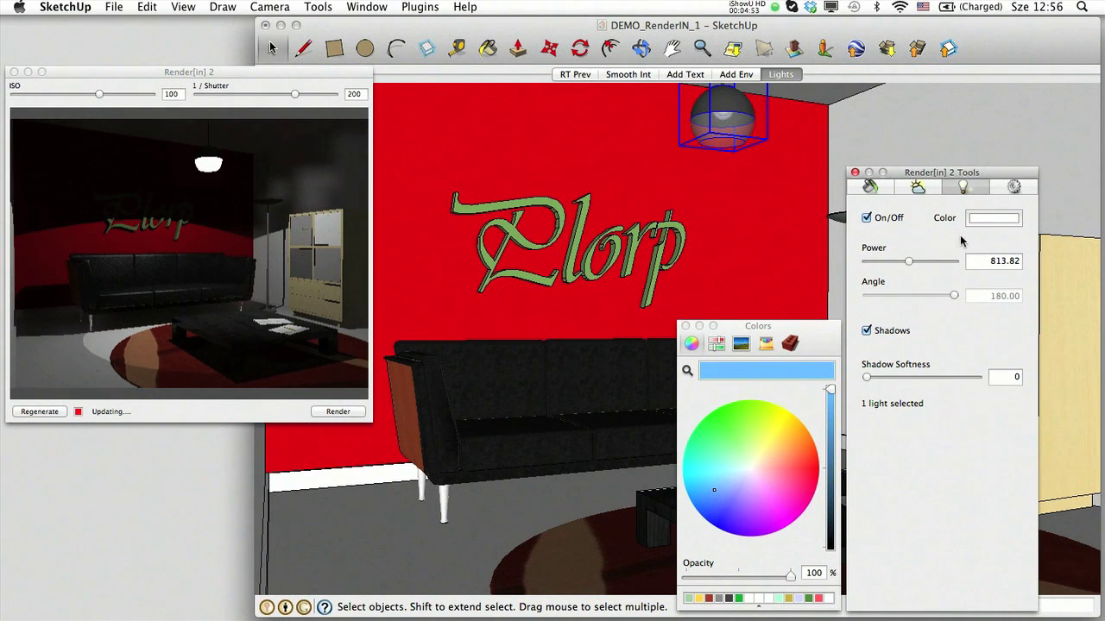
{"action": "left_click", "coordinate": [991, 223]}
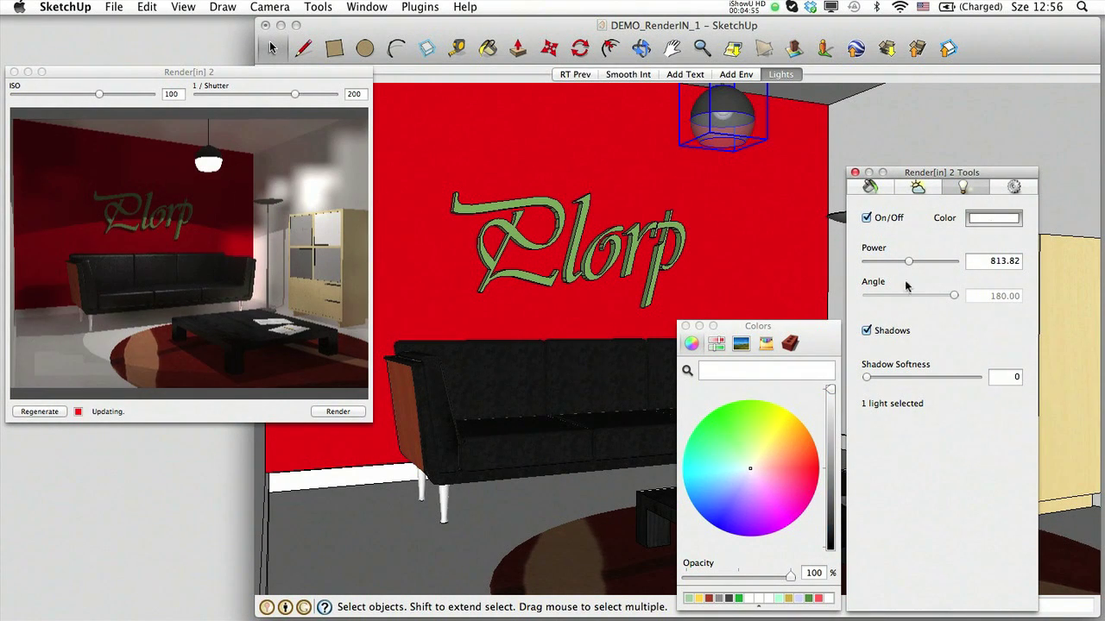
{"action": "left_click", "coordinate": [764, 463]}
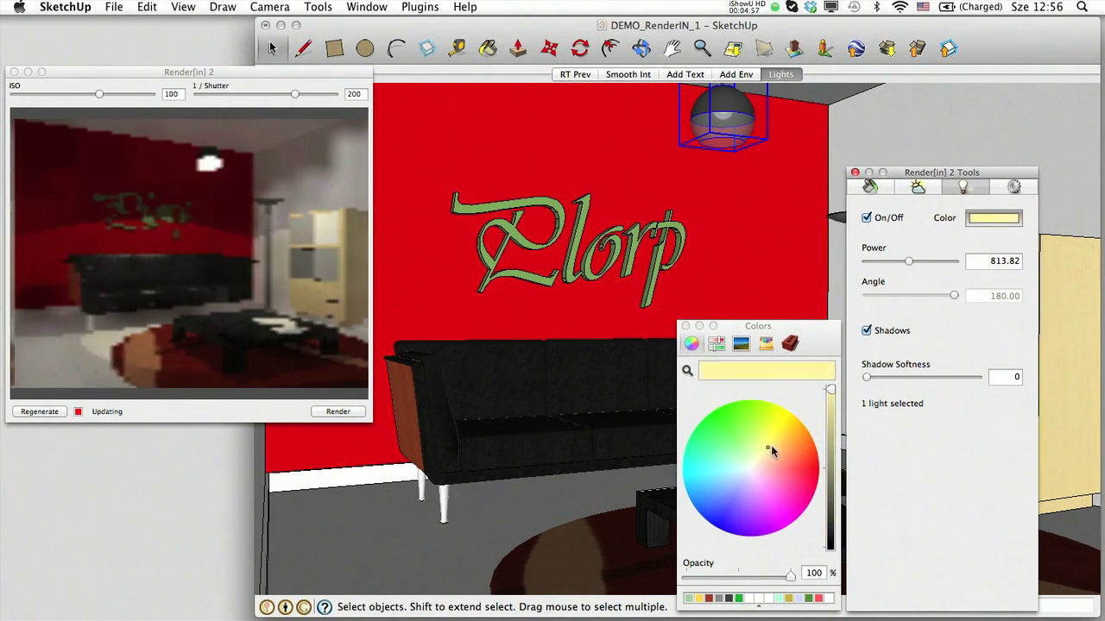
{"action": "left_click_drag", "start_coordinate": [786, 445], "coordinate": [789, 448]}
{"action": "left_click", "coordinate": [736, 499]}
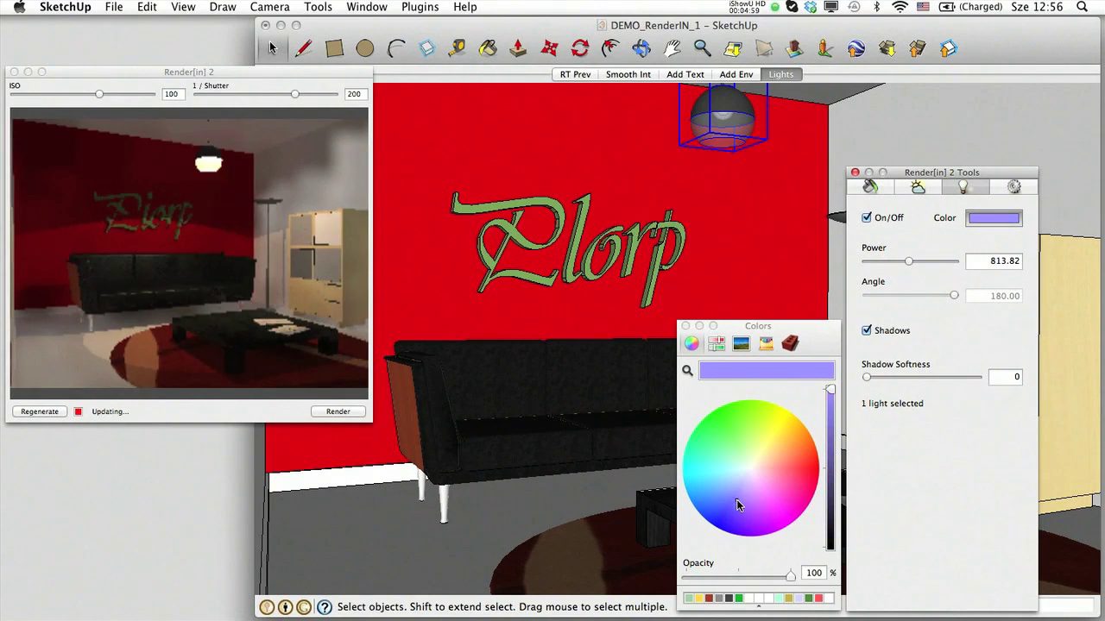
{"action": "left_click", "coordinate": [755, 467]}
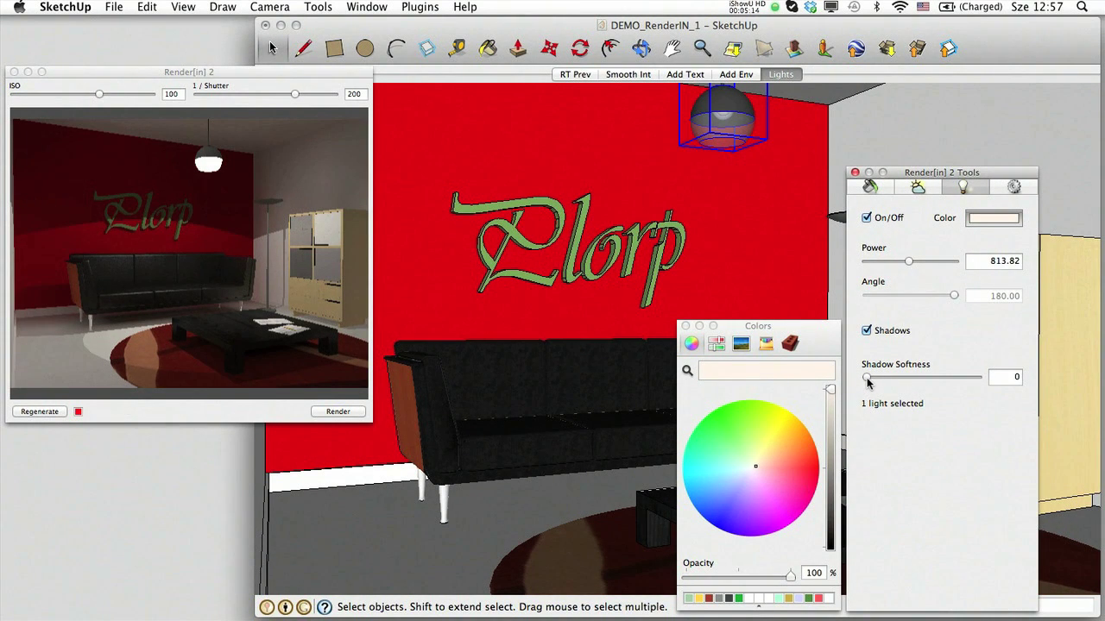
Set Shadow Softness to 13 and Power to 100.79, moving the panel off the shelf.
{"action": "left_click_drag", "start_coordinate": [867, 383], "coordinate": [877, 381]}
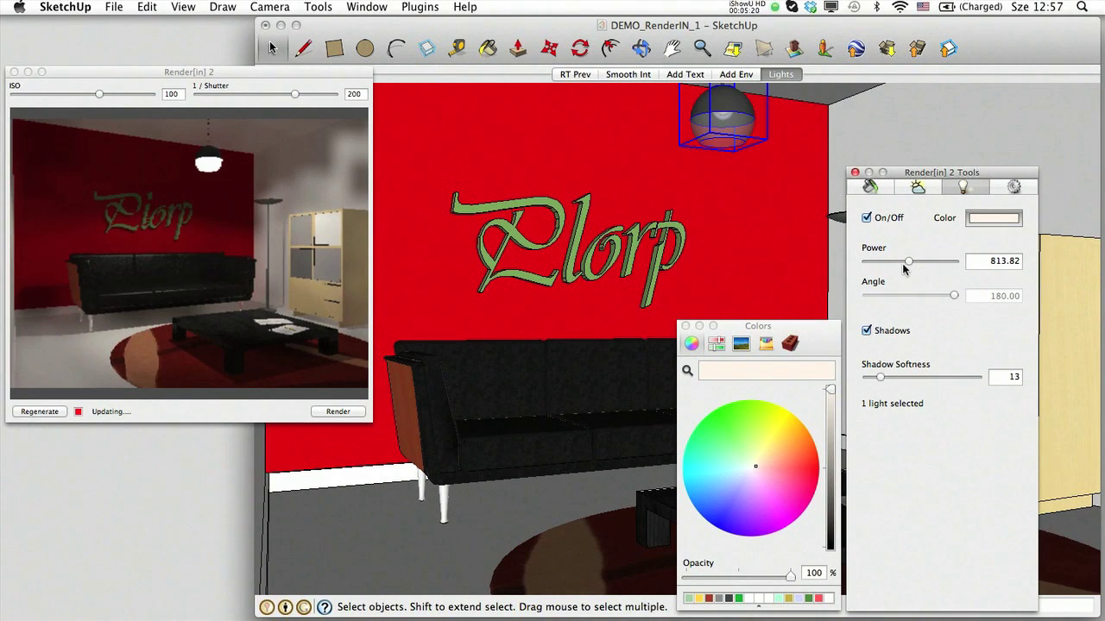
{"action": "left_click_drag", "start_coordinate": [909, 265], "coordinate": [896, 266]}
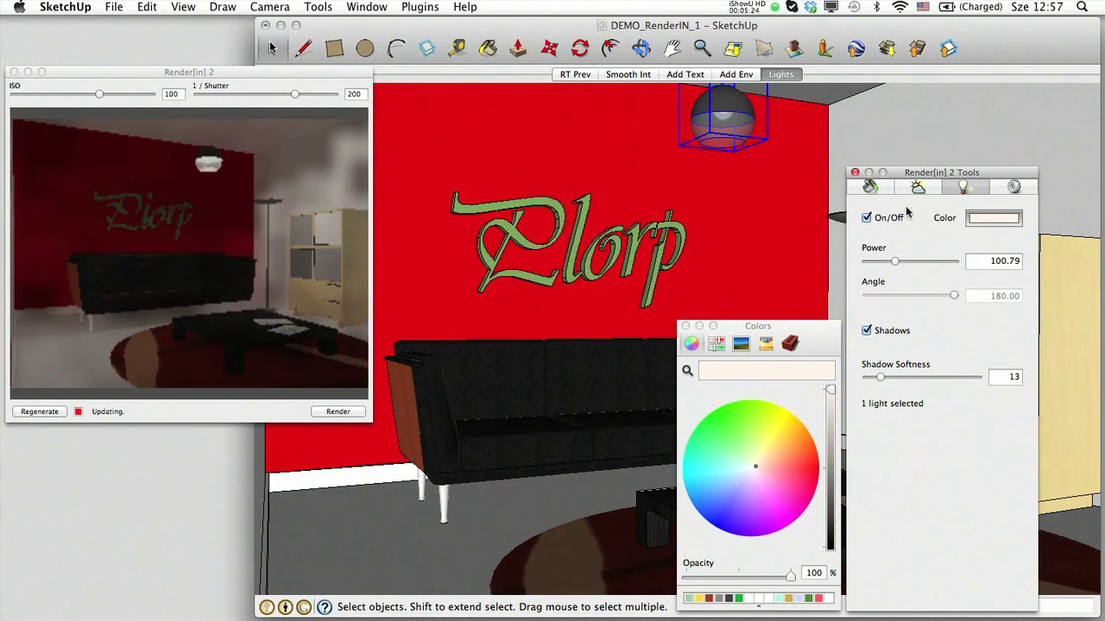
{"action": "left_click_drag", "start_coordinate": [915, 177], "coordinate": [545, 177]}
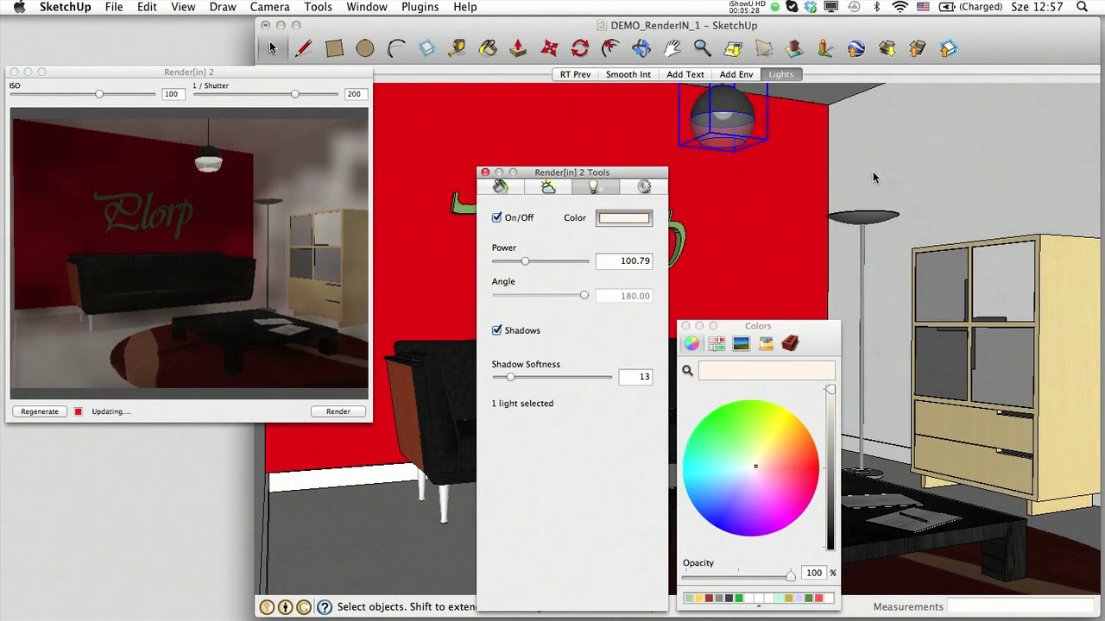
{"action": "scroll", "coordinate": [872, 179], "scroll_direction": "up", "scroll_amount": 5}
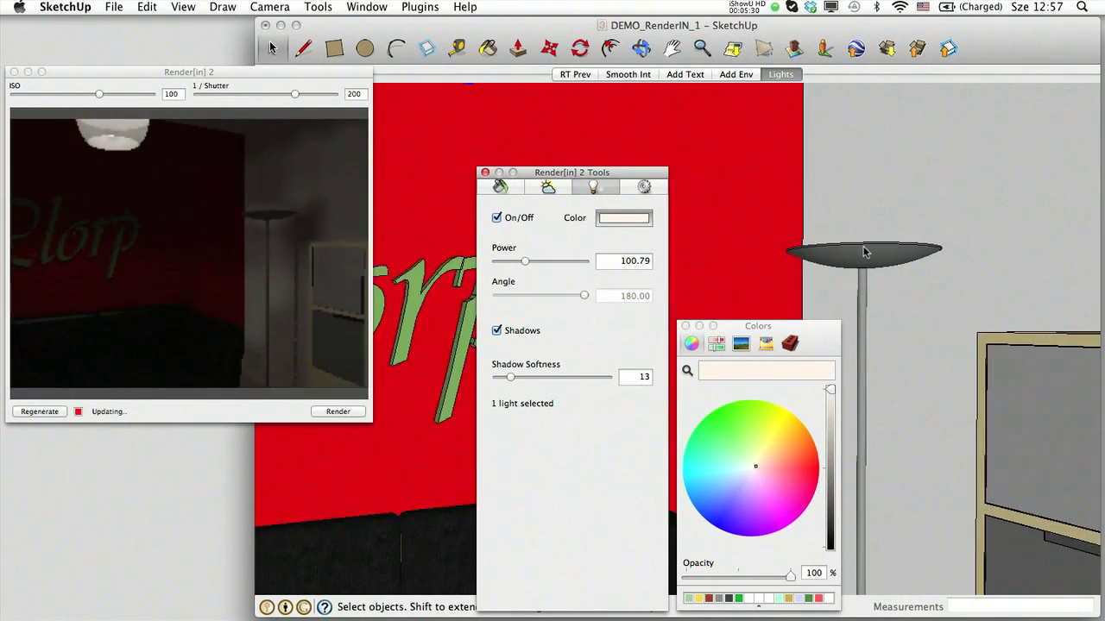
Switch on the floor lamp's light and raise its power to 314.94.
{"action": "middle_click_drag", "start_coordinate": [866, 251], "coordinate": [870, 384]}
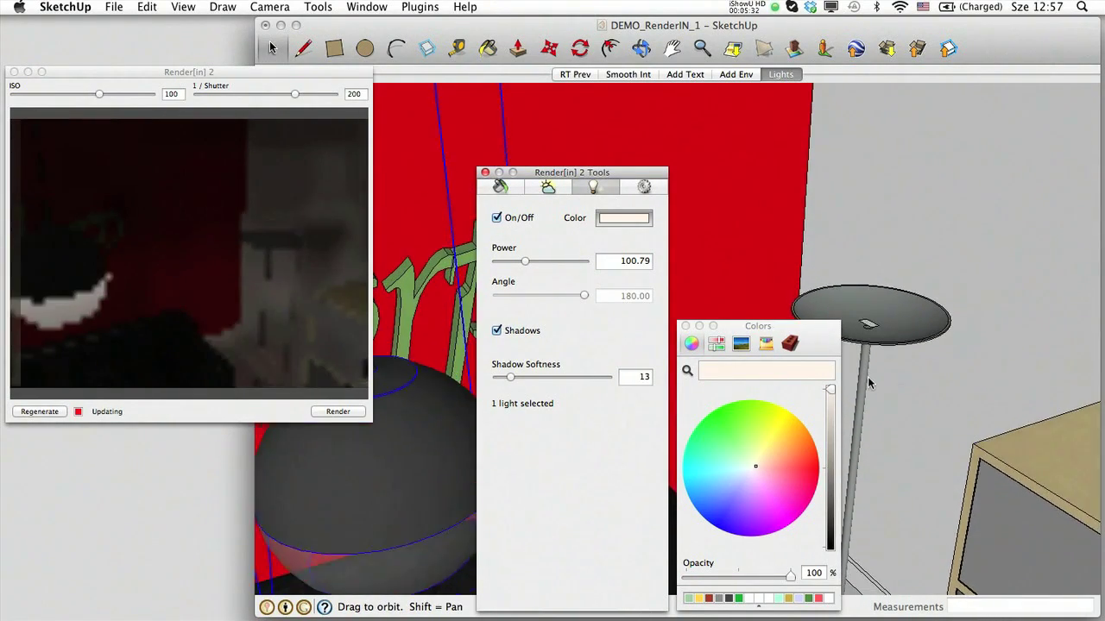
{"action": "scroll", "coordinate": [863, 345], "scroll_direction": "up", "scroll_amount": 5}
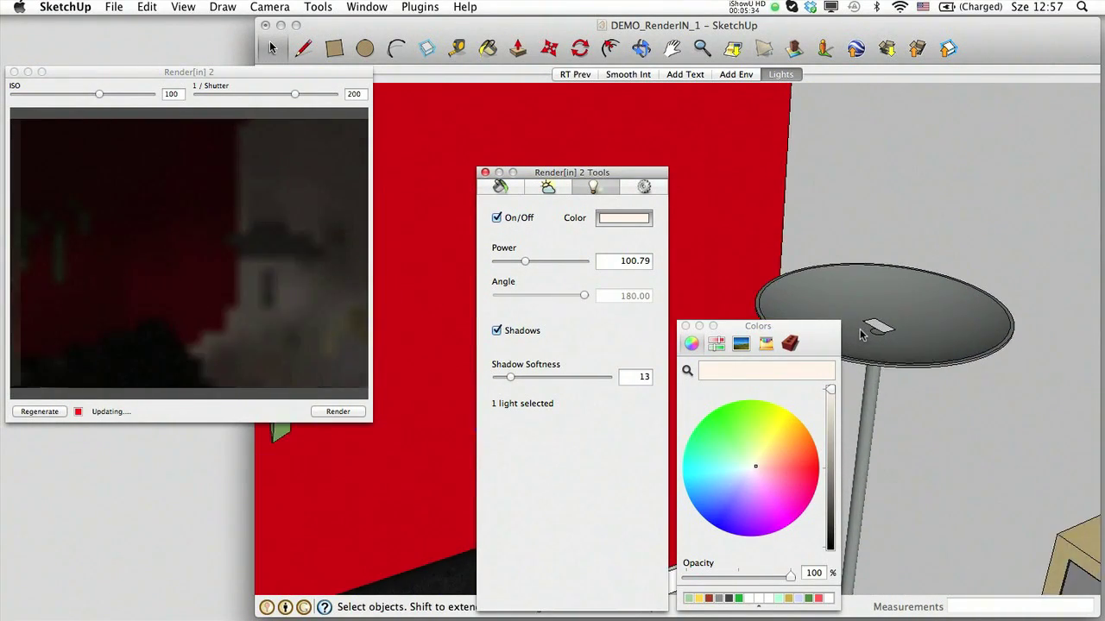
{"action": "scroll", "coordinate": [861, 335], "scroll_direction": "up", "scroll_amount": 2}
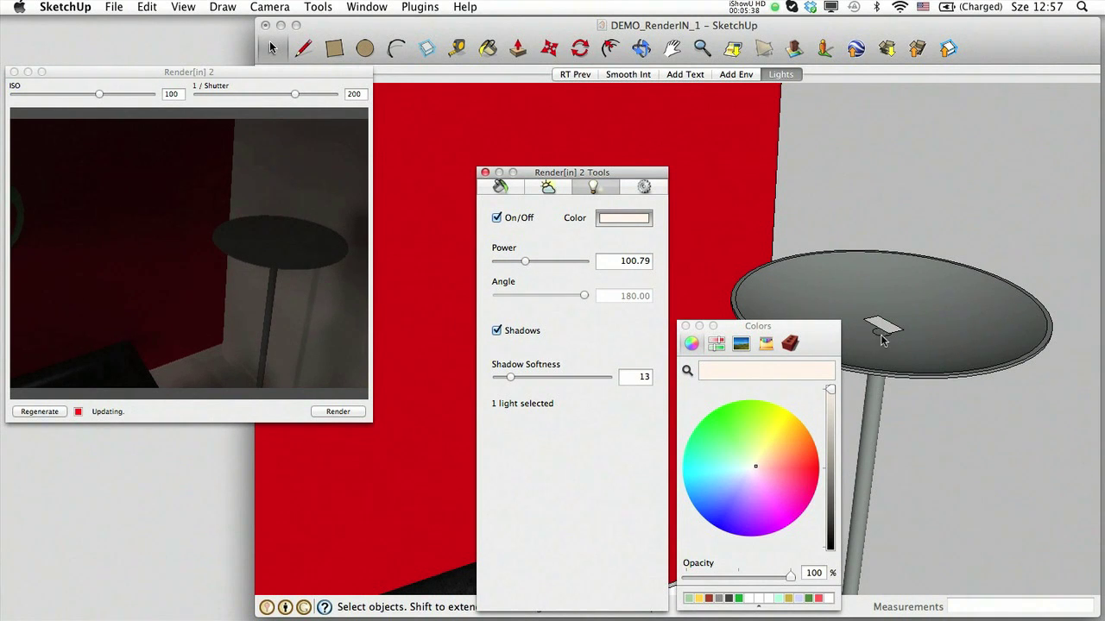
{"action": "left_click", "coordinate": [889, 350]}
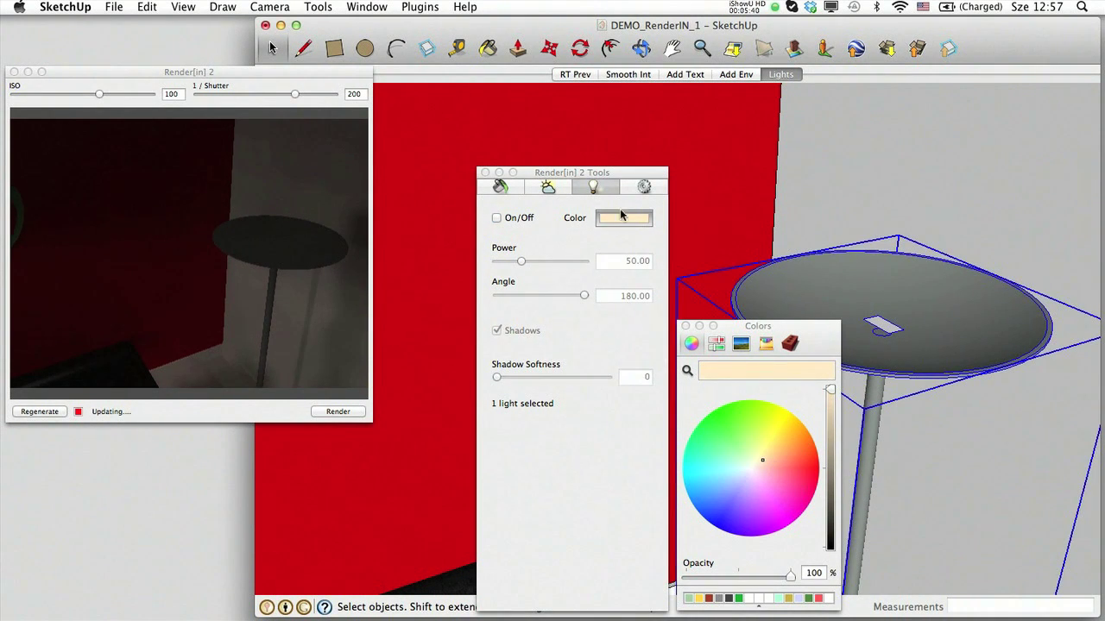
{"action": "left_click", "coordinate": [496, 219]}
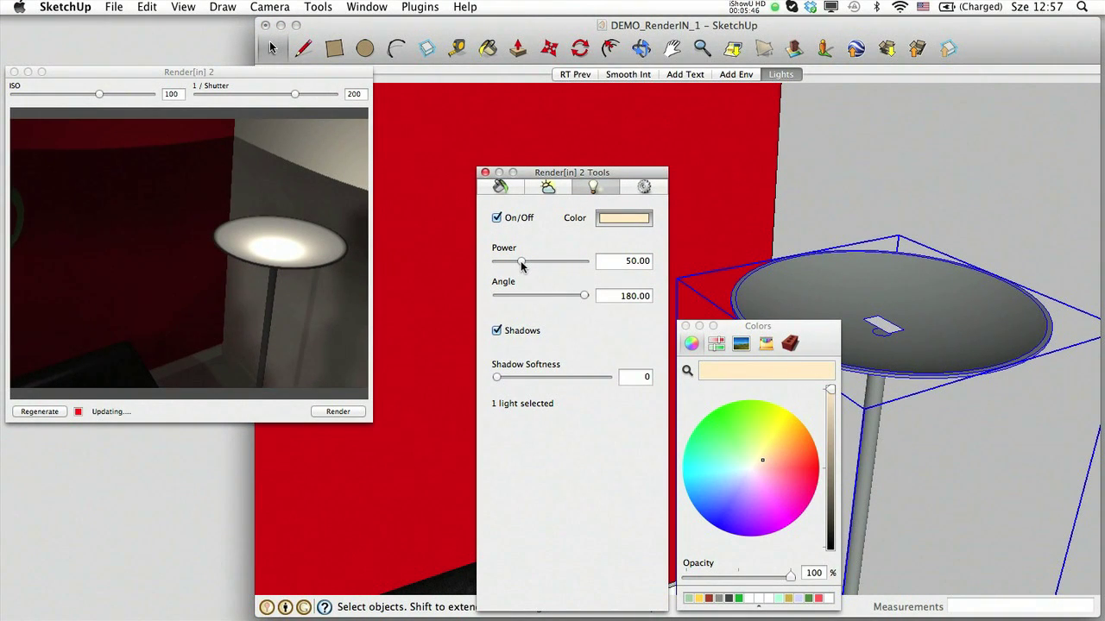
{"action": "left_click_drag", "start_coordinate": [521, 267], "coordinate": [532, 267]}
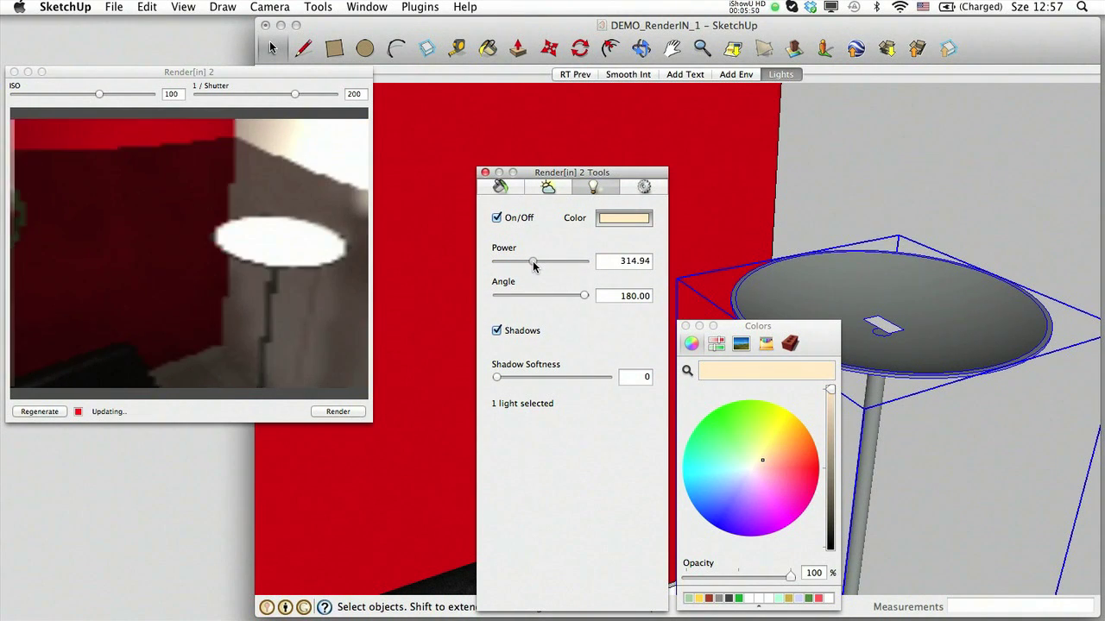
{"action": "left_click", "coordinate": [779, 76]}
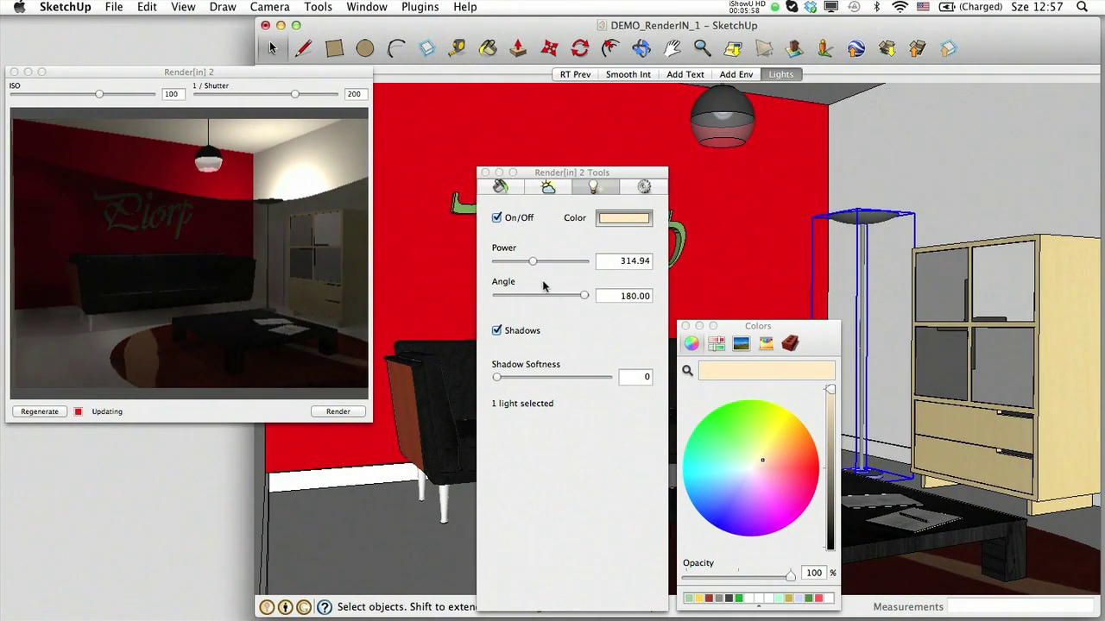
Set the floor lamp light to power 283.25, angle 175.28 and shadow softness 11.
{"action": "left_click", "coordinate": [582, 296]}
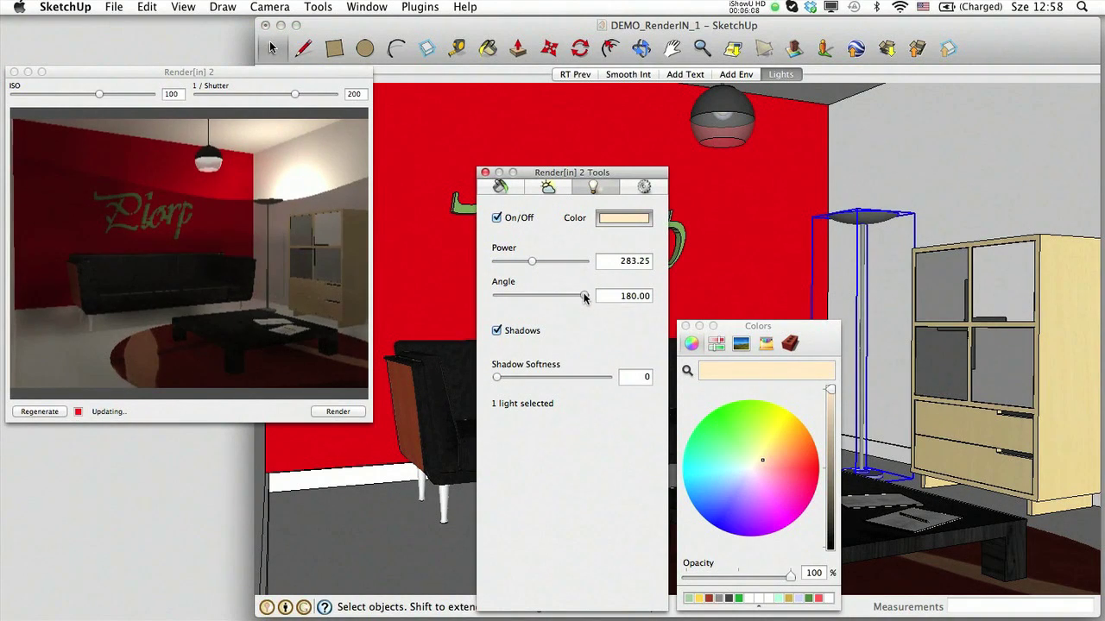
{"action": "mouse_move", "coordinate": [585, 297]}
{"action": "left_mouse_down"}
{"action": "mouse_move", "coordinate": [555, 299]}
{"action": "mouse_move", "coordinate": [581, 298]}
{"action": "left_mouse_up"}
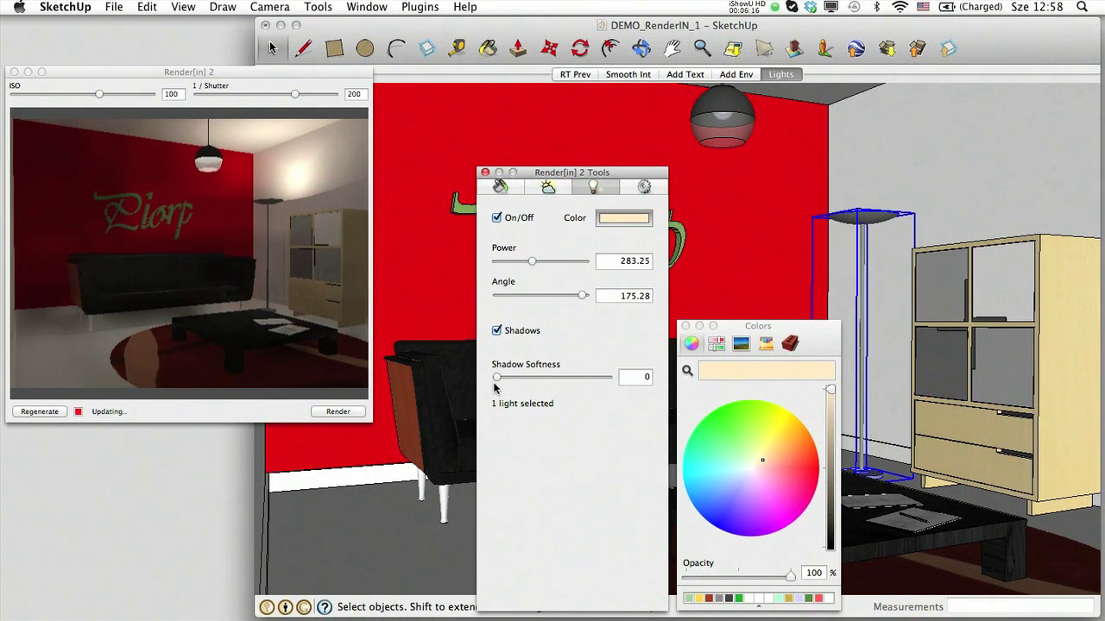
{"action": "left_click_drag", "start_coordinate": [497, 379], "coordinate": [509, 380]}
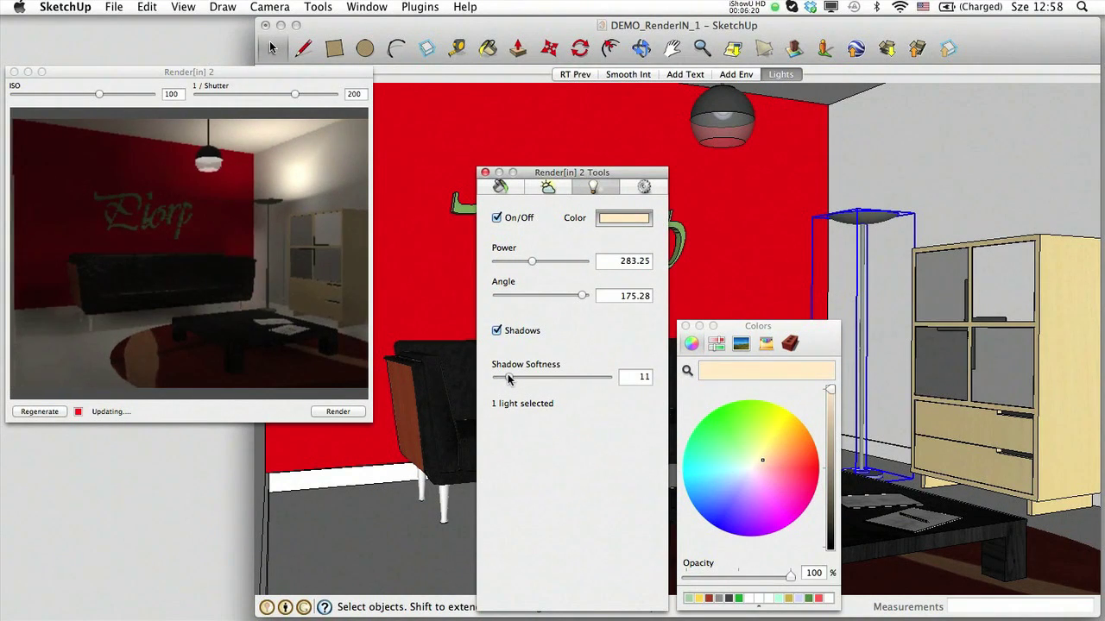
{"action": "left_click_drag", "start_coordinate": [562, 172], "coordinate": [932, 175]}
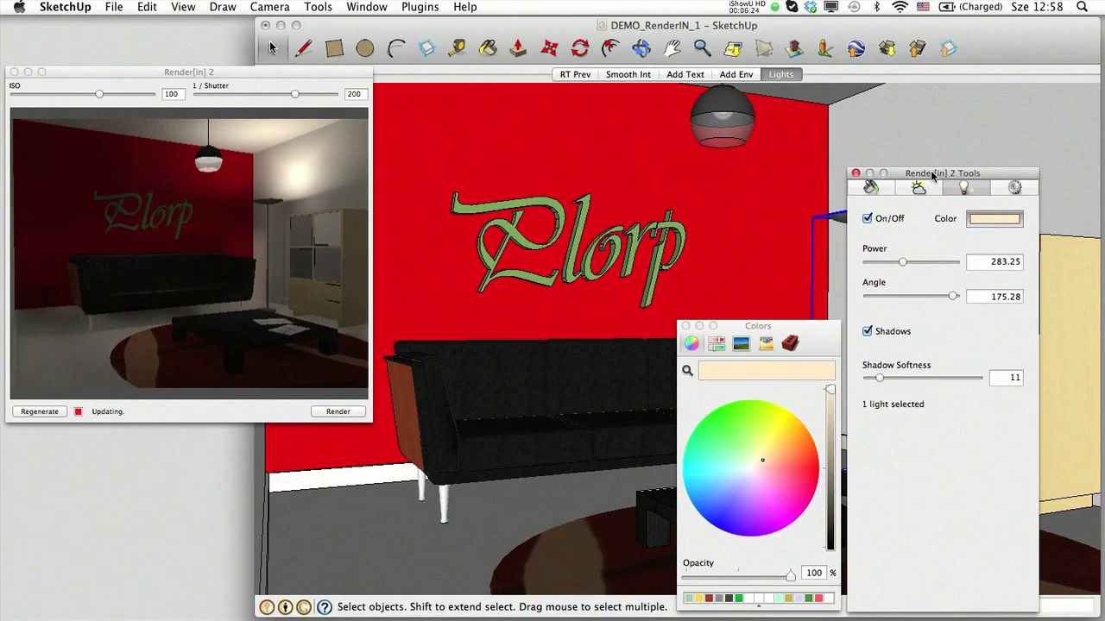
Sample the Plorp lettering's green Material22 and raise its Light Emitter to 0.35.
{"action": "left_click", "coordinate": [580, 227]}
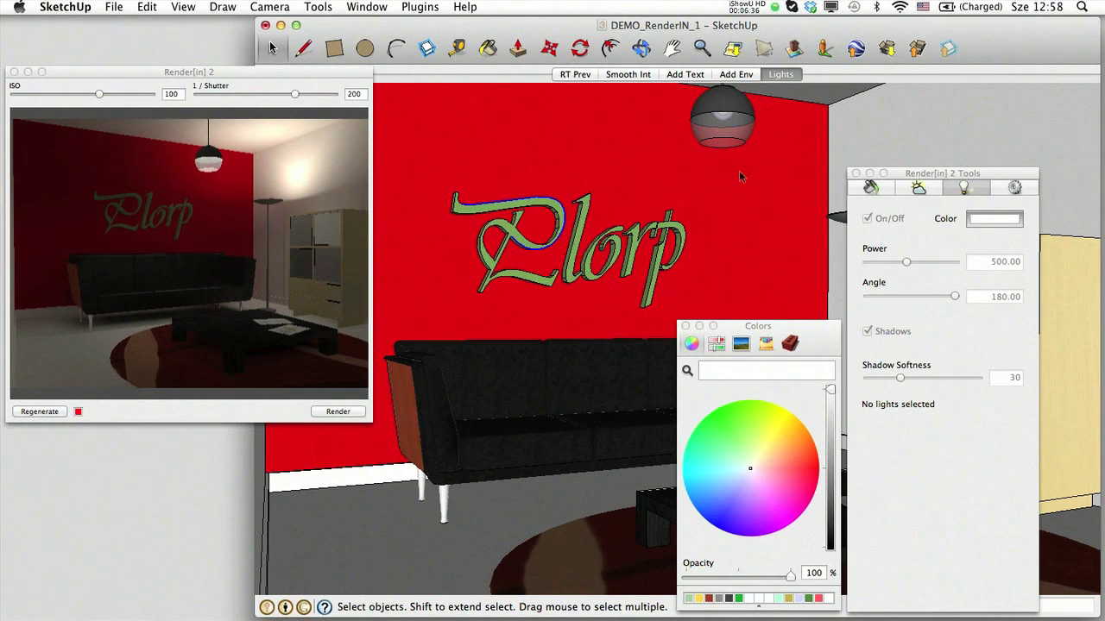
{"action": "left_click", "coordinate": [870, 188]}
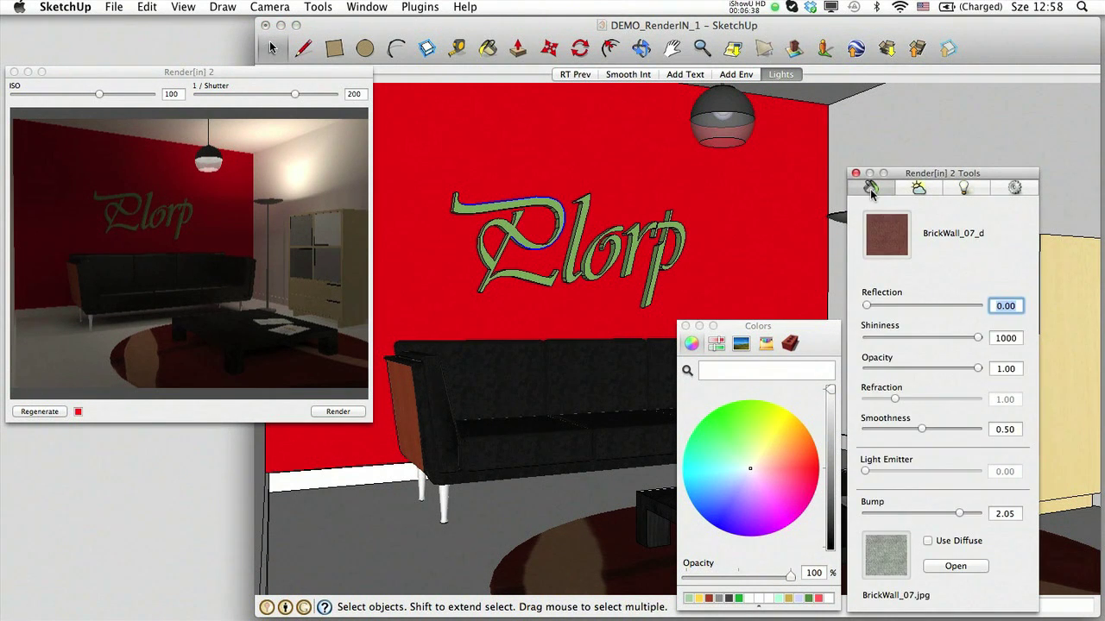
{"action": "left_click", "coordinate": [488, 50]}
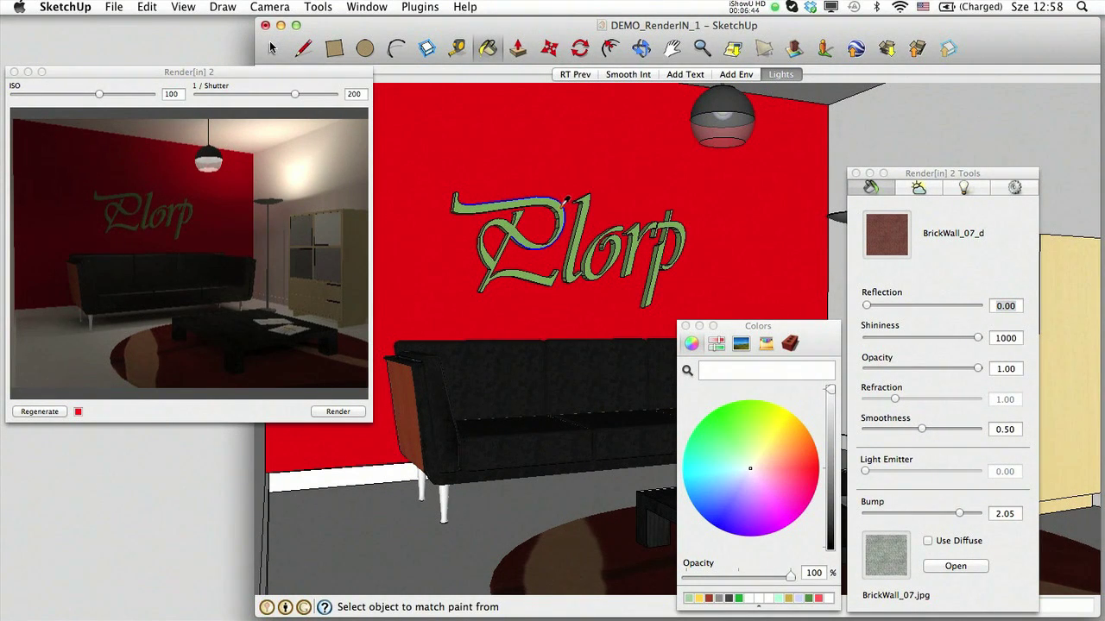
{"action": "left_click", "coordinate": [566, 202], "text": "super"}
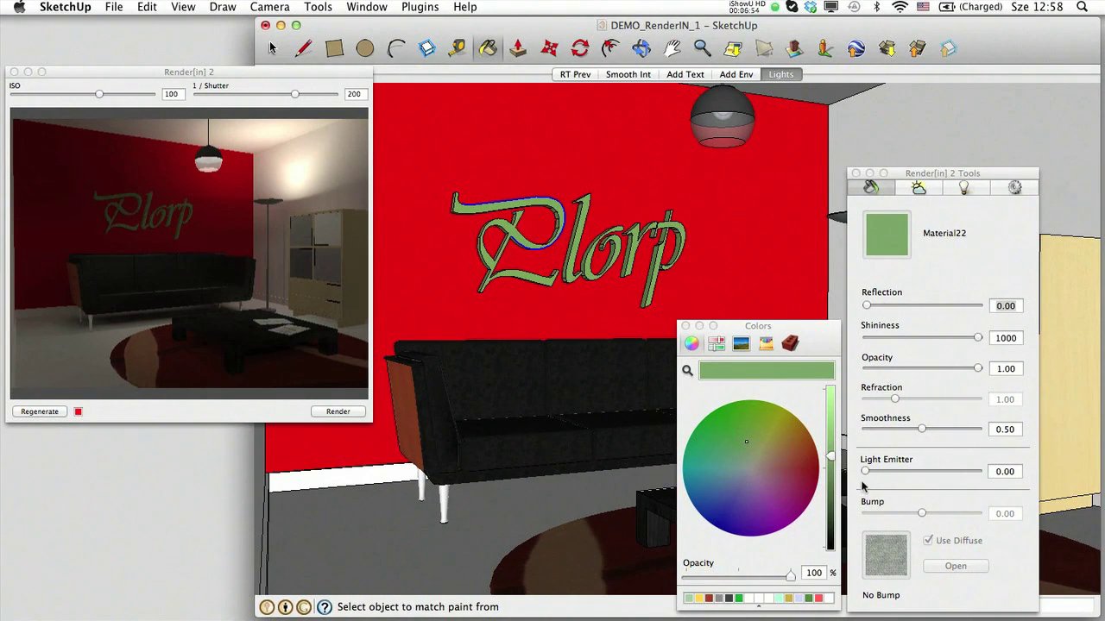
{"action": "left_click_drag", "start_coordinate": [865, 473], "coordinate": [904, 472]}
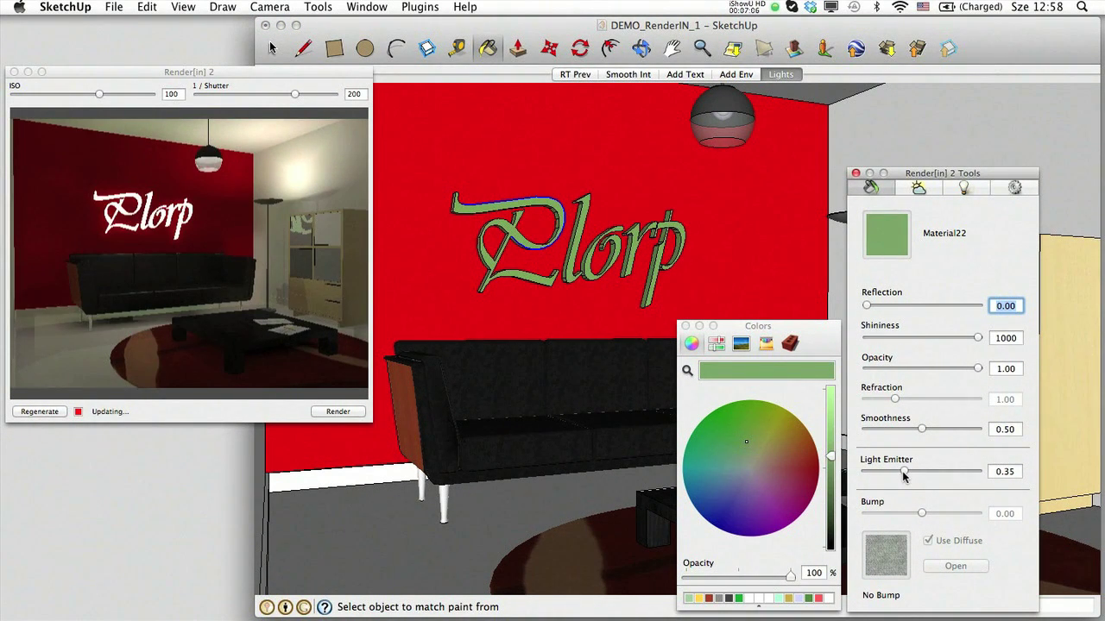
Raise Material22's Light Emitter to 0.44 and brighten its green colour.
{"action": "left_click_drag", "start_coordinate": [904, 473], "coordinate": [913, 471]}
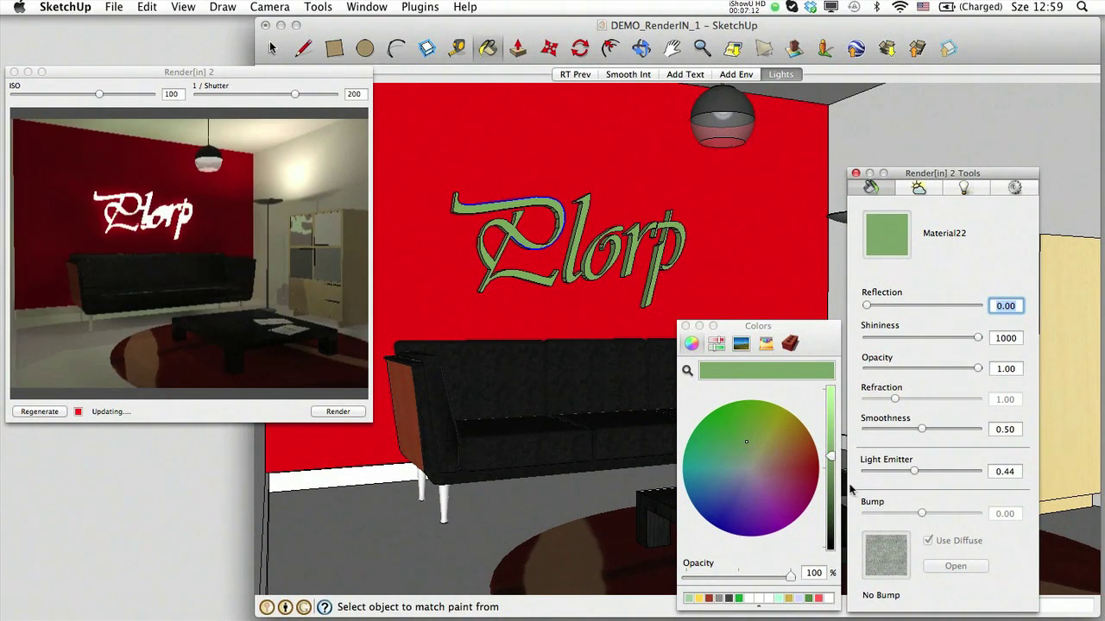
{"action": "left_click_drag", "start_coordinate": [831, 459], "coordinate": [833, 440]}
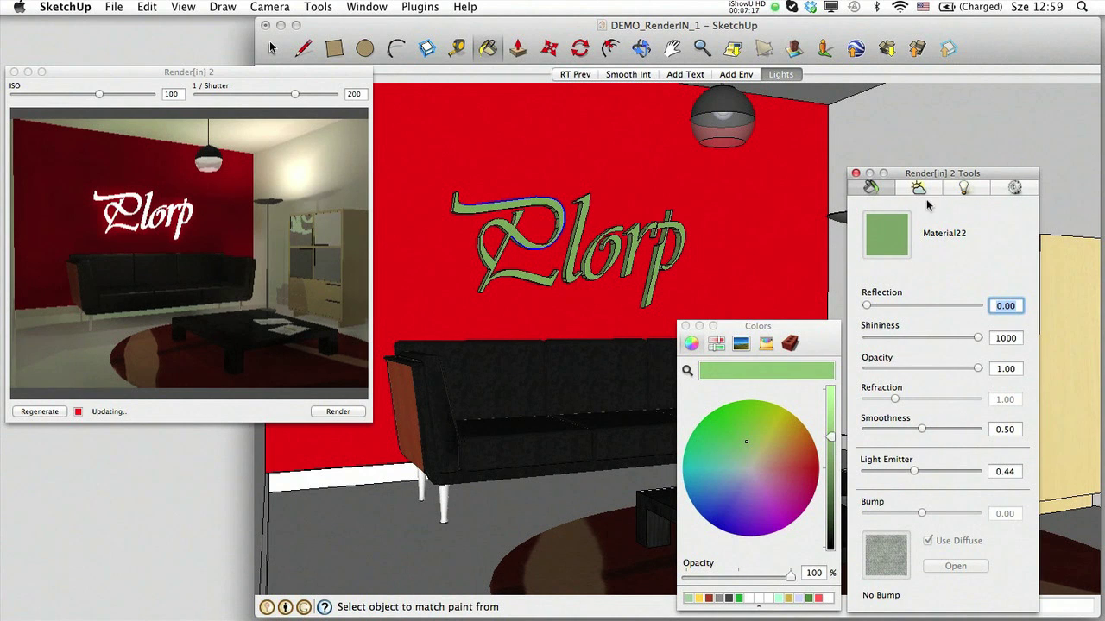
{"action": "left_click", "coordinate": [966, 189]}
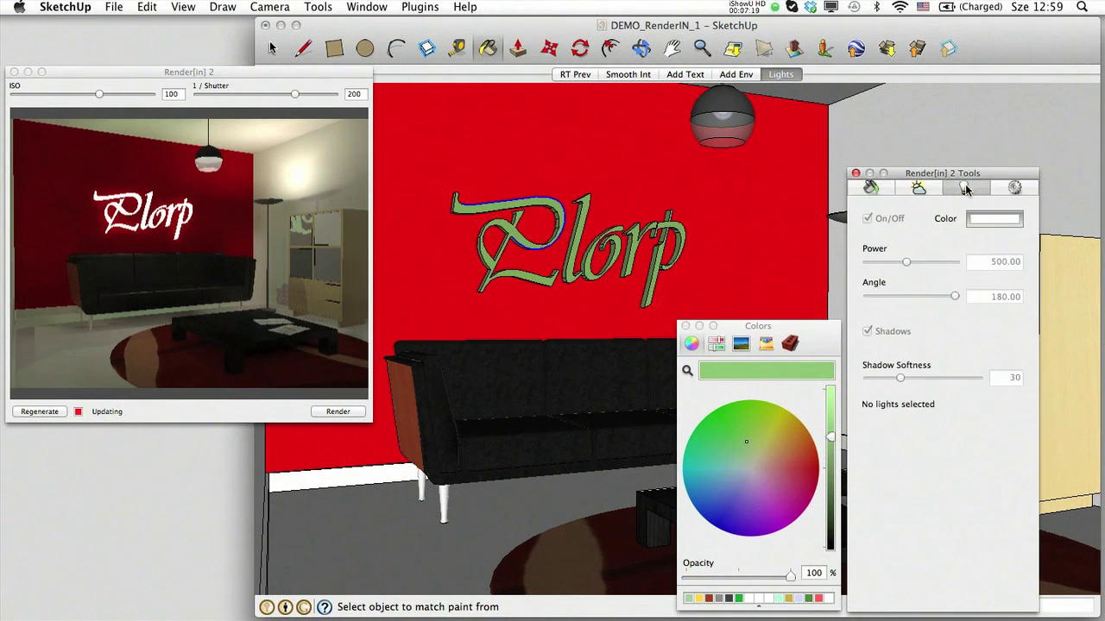
{"action": "left_click", "coordinate": [840, 214]}
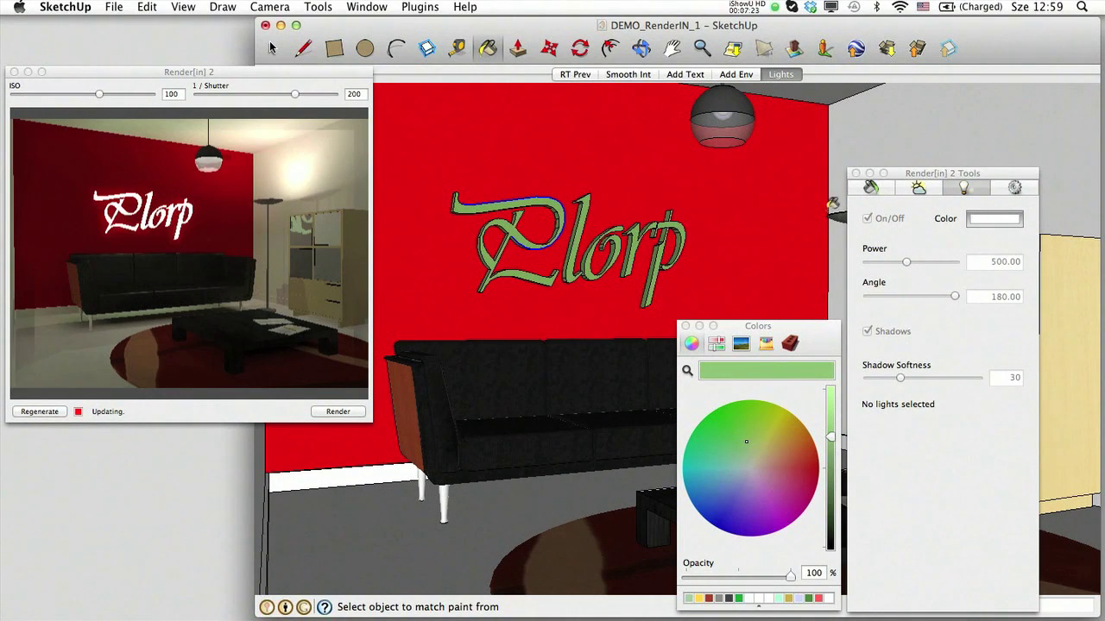
Dim the floor lamp light to about 113 power and boost the ceiling pendant light to 1008.48.
{"action": "left_click", "coordinate": [271, 48]}
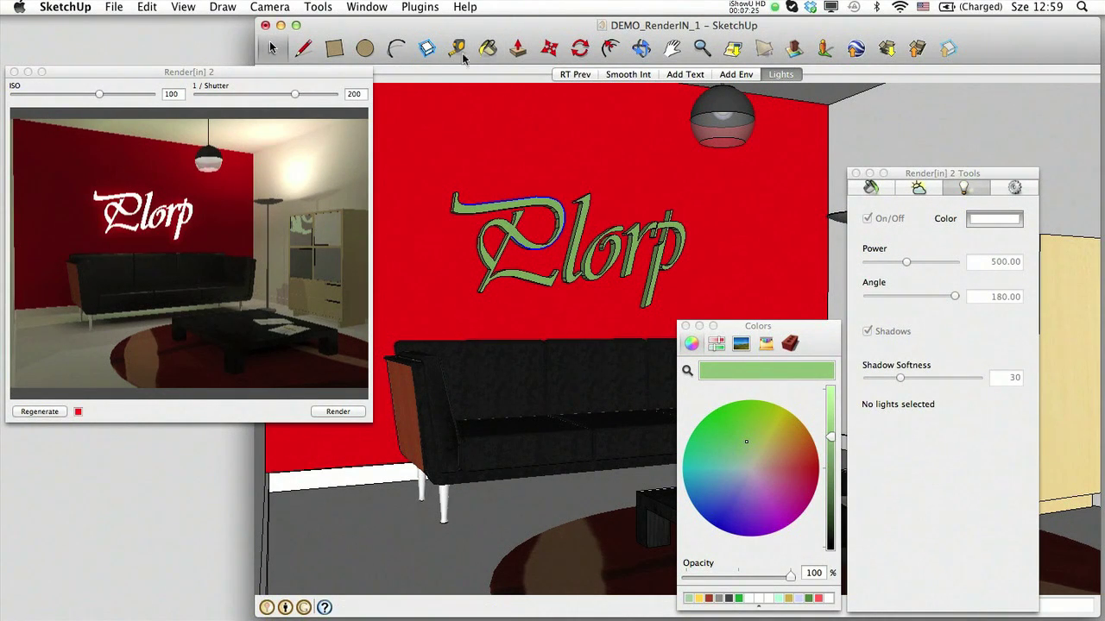
{"action": "left_click", "coordinate": [839, 221]}
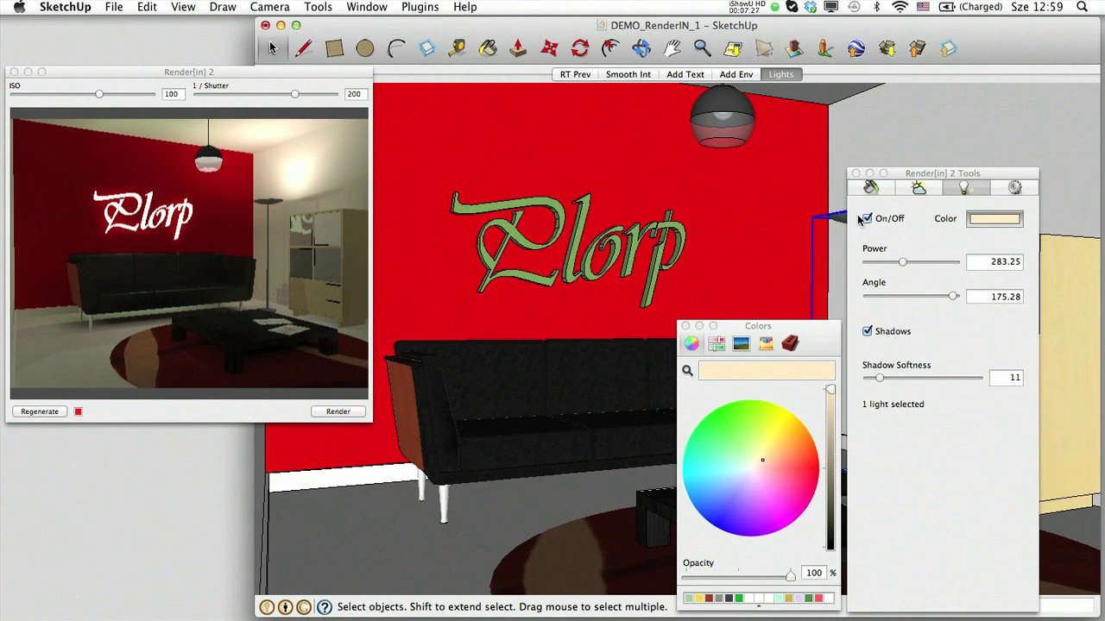
{"action": "left_click_drag", "start_coordinate": [904, 263], "coordinate": [897, 268]}
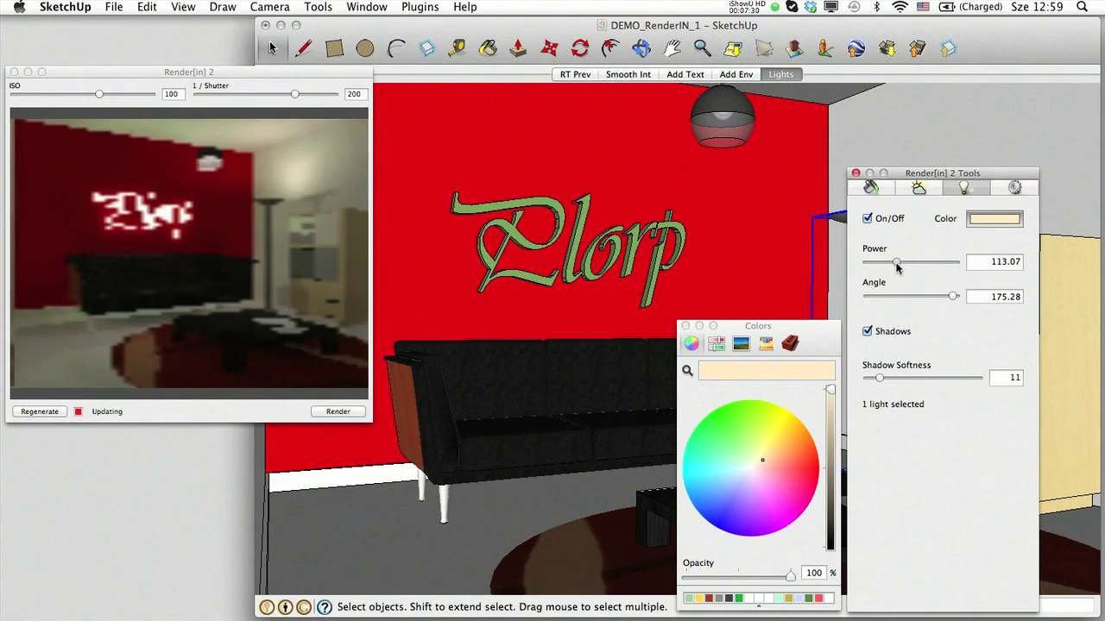
{"action": "left_click", "coordinate": [723, 121]}
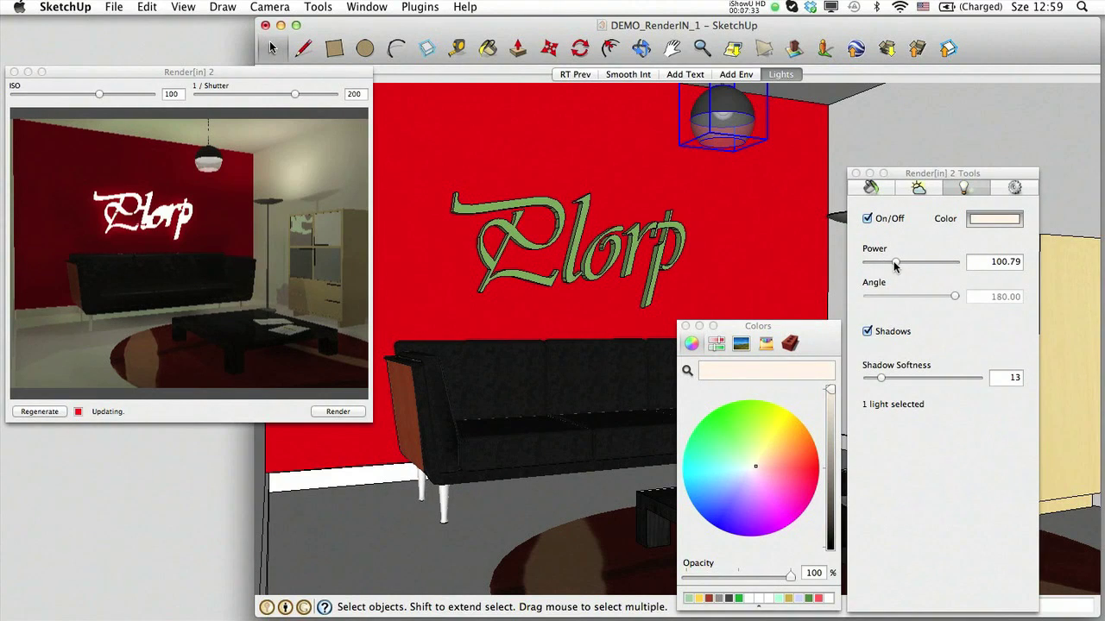
{"action": "left_click_drag", "start_coordinate": [895, 264], "coordinate": [911, 267]}
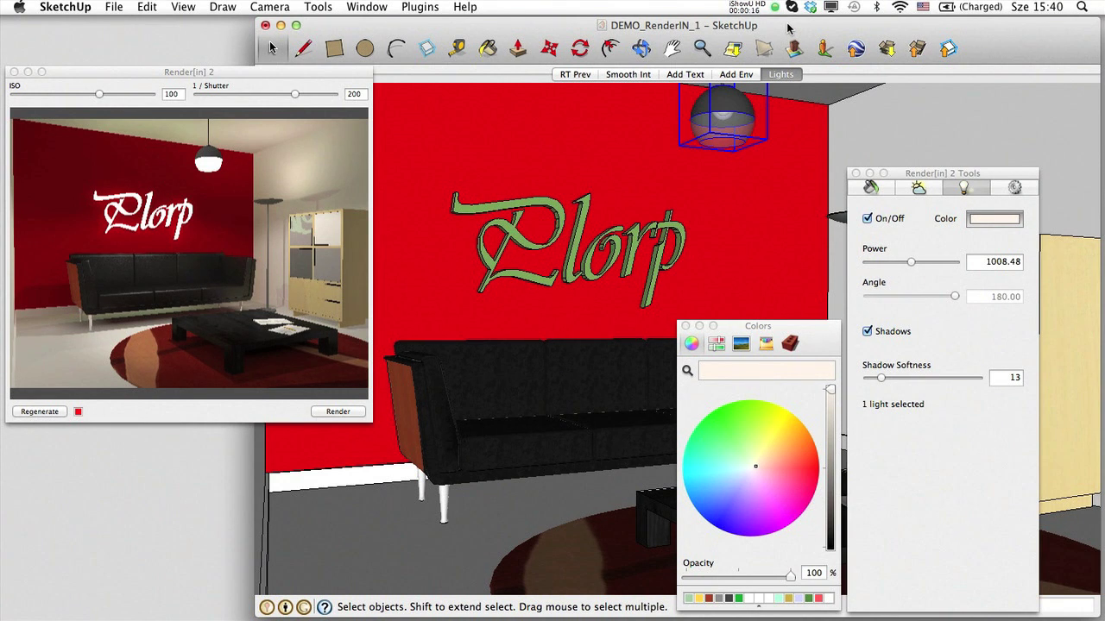
{"action": "left_click", "coordinate": [421, 6]}
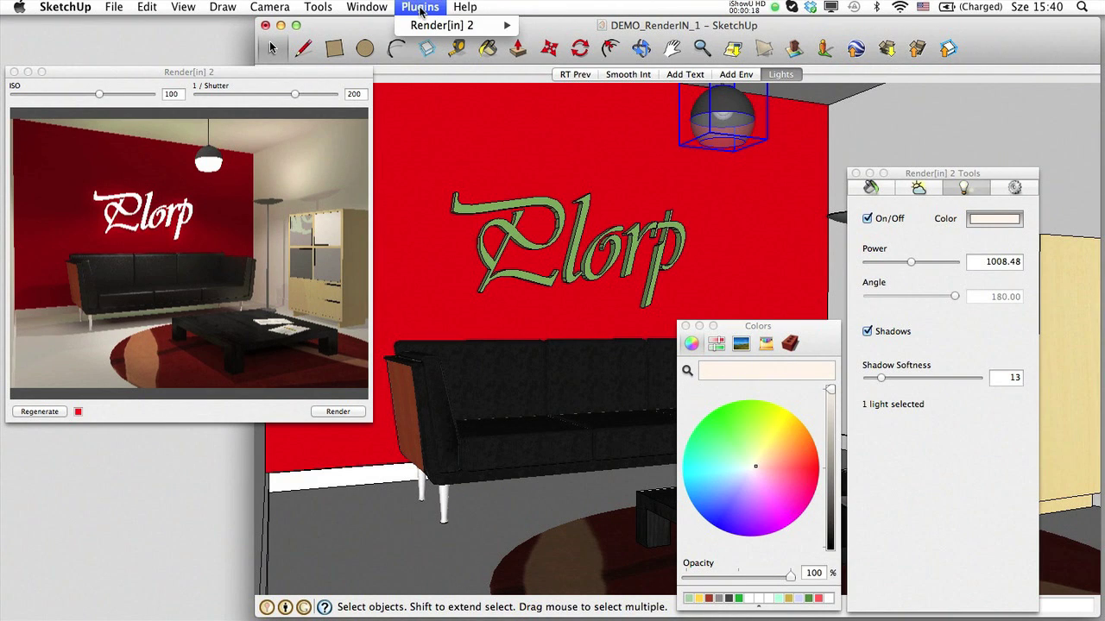
{"action": "mouse_move", "coordinate": [418, 30]}
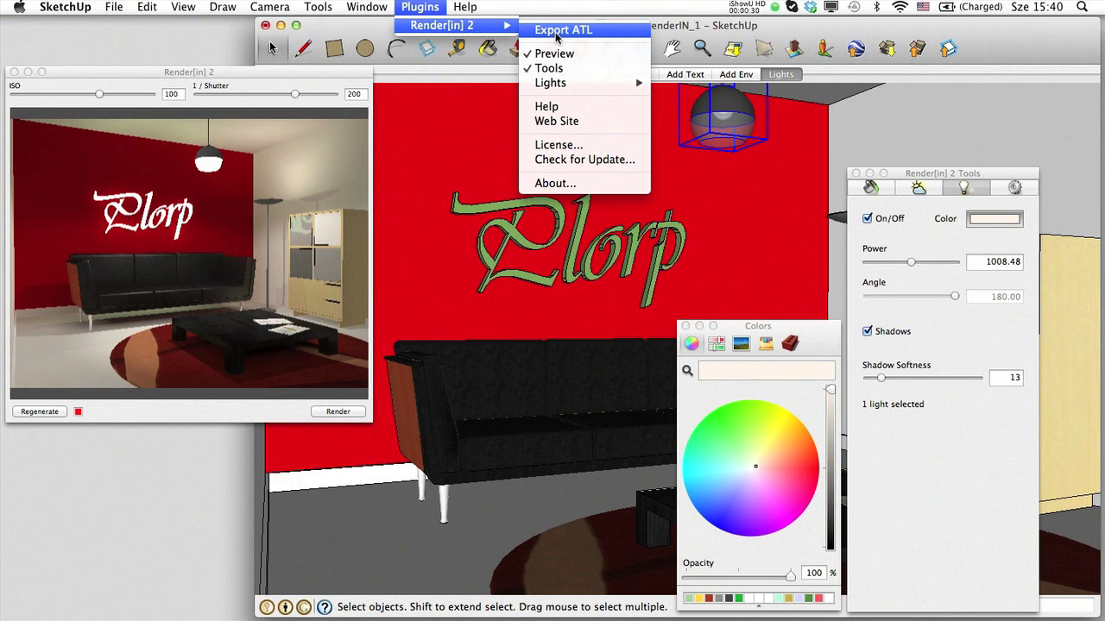
{"action": "left_click", "coordinate": [498, 67]}
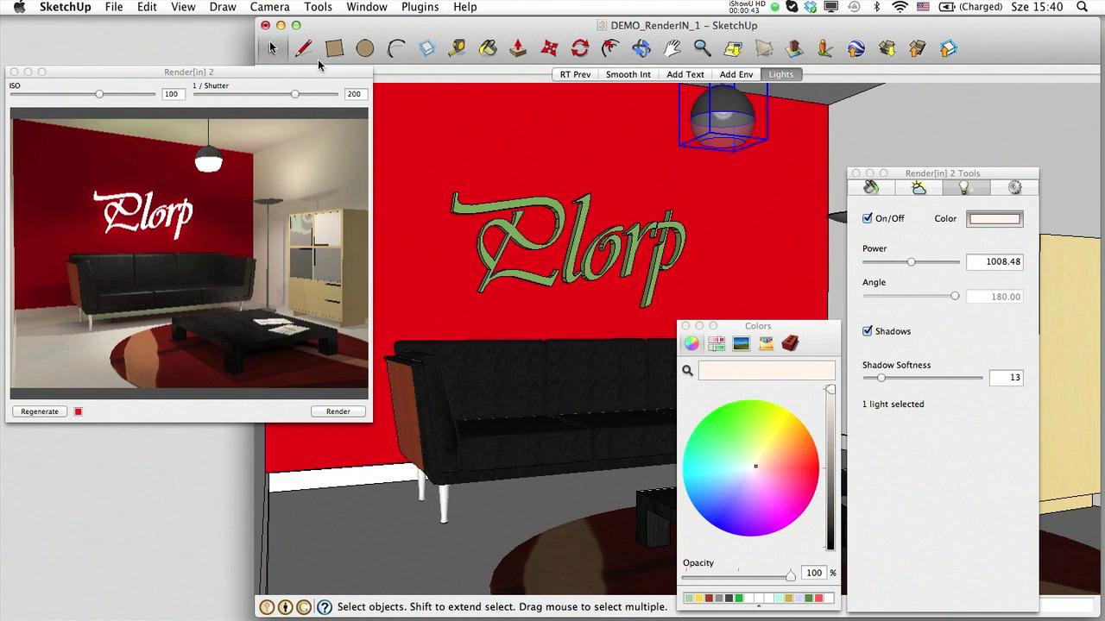
Set the Render[in] 2 preview's ISO to 100.
{"action": "left_click_drag", "start_coordinate": [320, 72], "coordinate": [327, 79]}
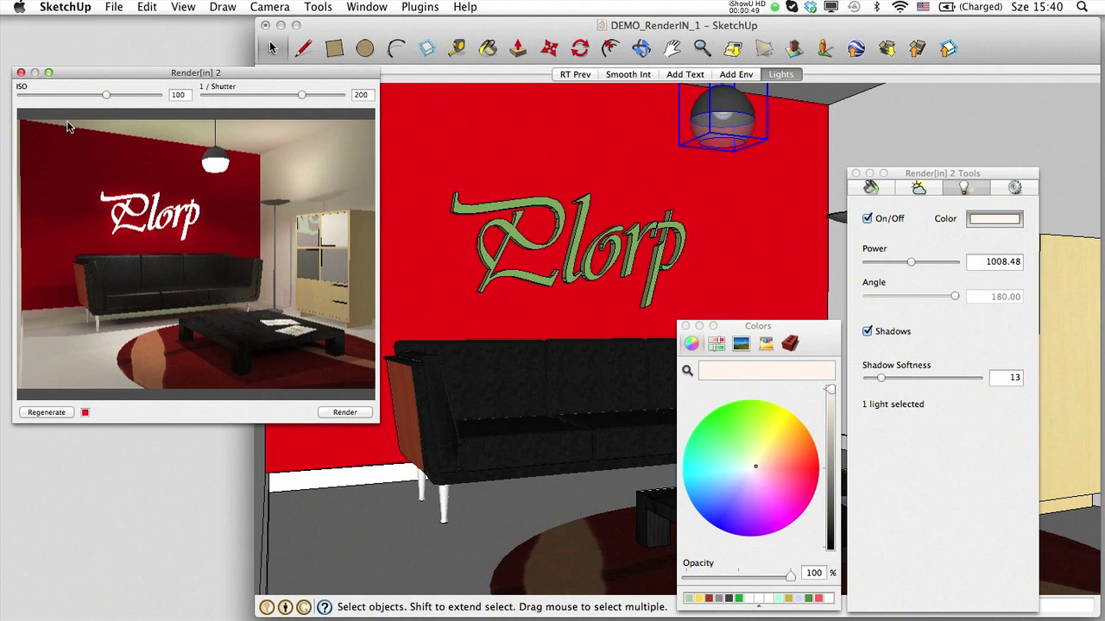
{"action": "mouse_move", "coordinate": [108, 98]}
{"action": "left_mouse_down"}
{"action": "mouse_move", "coordinate": [87, 101]}
{"action": "mouse_move", "coordinate": [103, 100]}
{"action": "left_mouse_up"}
{"action": "left_click", "coordinate": [177, 95]}
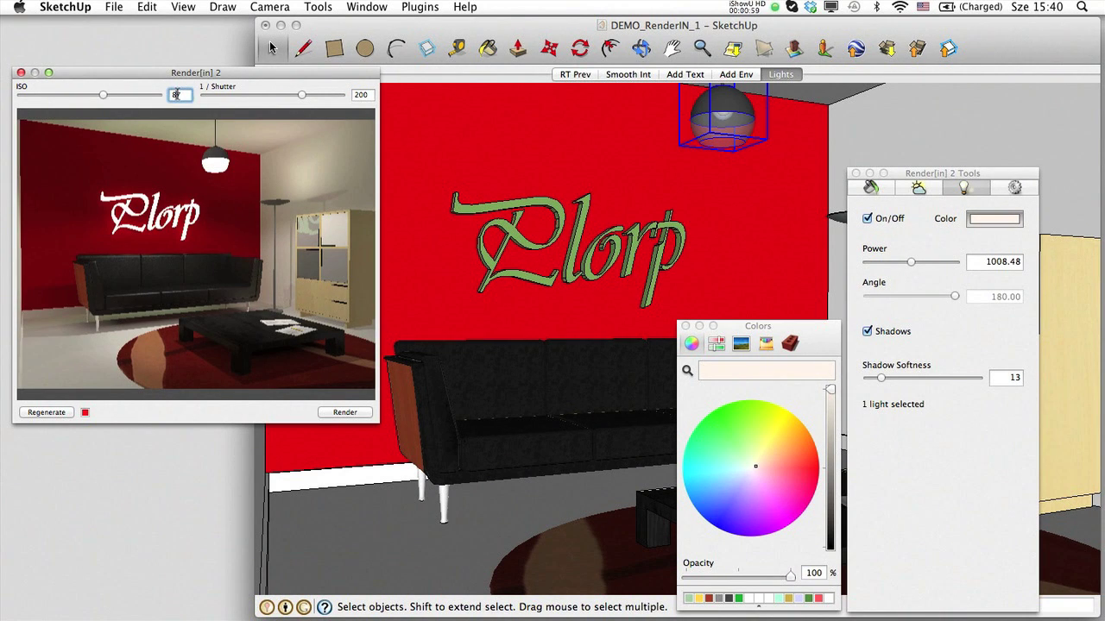
{"action": "type", "text": "100"}
{"action": "left_click", "coordinate": [360, 94]}
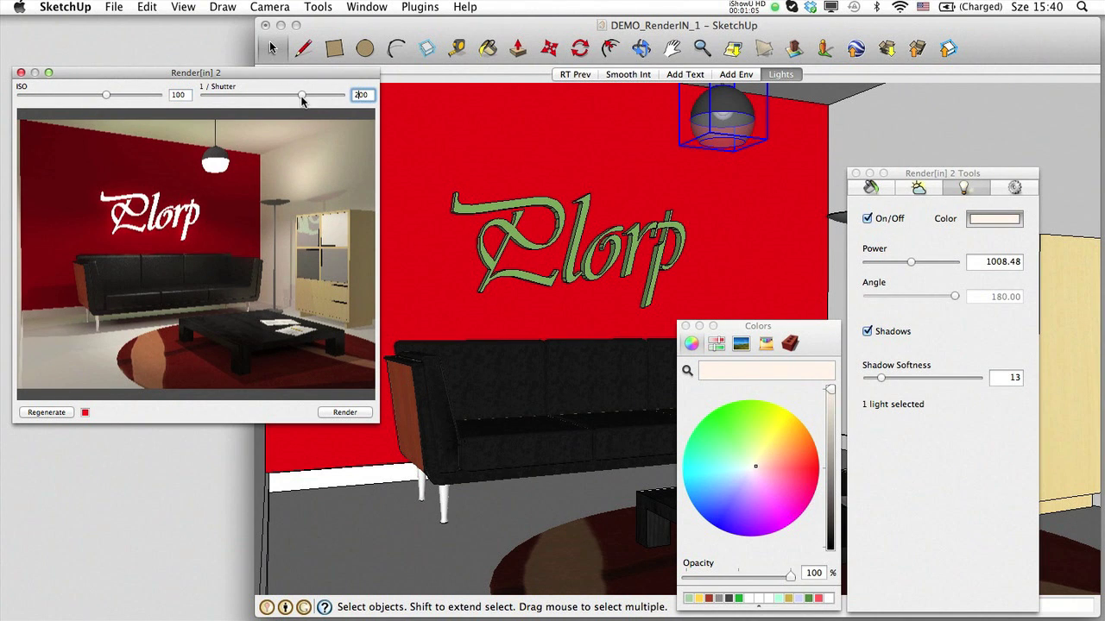
Set the shutter speed to 1/120 and launch the final render.
{"action": "mouse_move", "coordinate": [301, 96]}
{"action": "left_mouse_down"}
{"action": "mouse_move", "coordinate": [310, 101]}
{"action": "mouse_move", "coordinate": [289, 103]}
{"action": "left_mouse_up"}
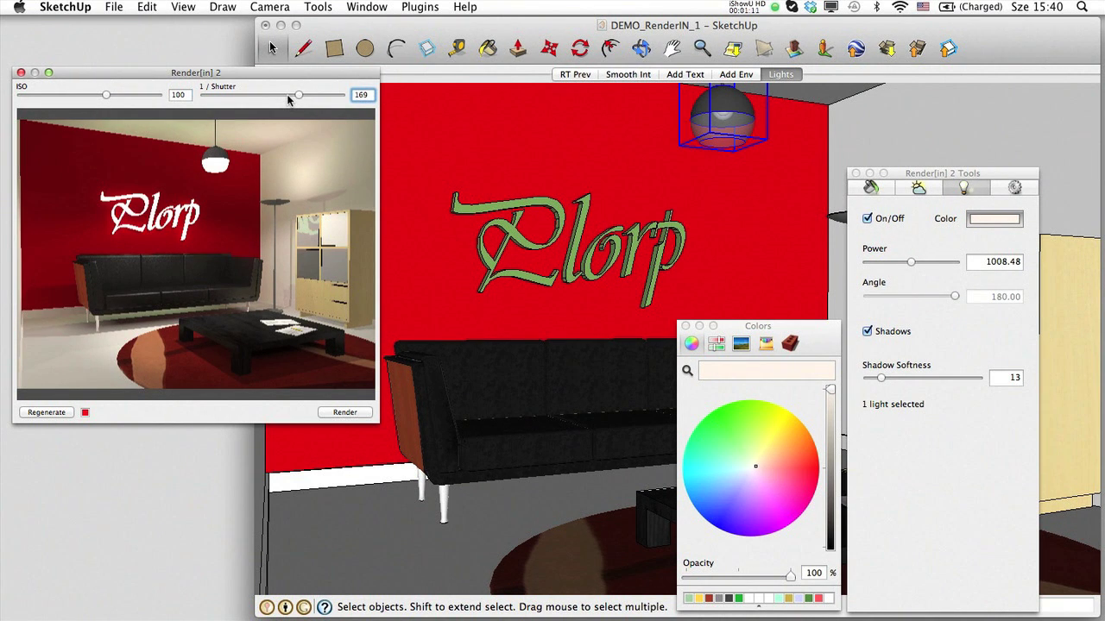
{"action": "left_click", "coordinate": [297, 96]}
{"action": "left_click_drag", "start_coordinate": [297, 96], "coordinate": [294, 98]}
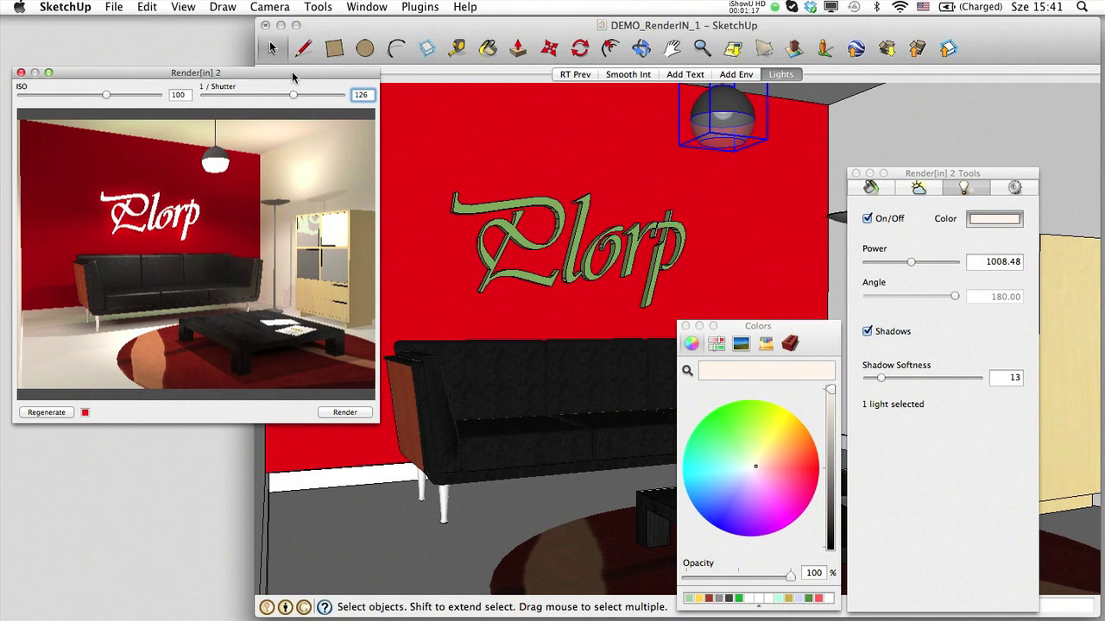
{"action": "left_click_drag", "start_coordinate": [292, 78], "coordinate": [293, 76]}
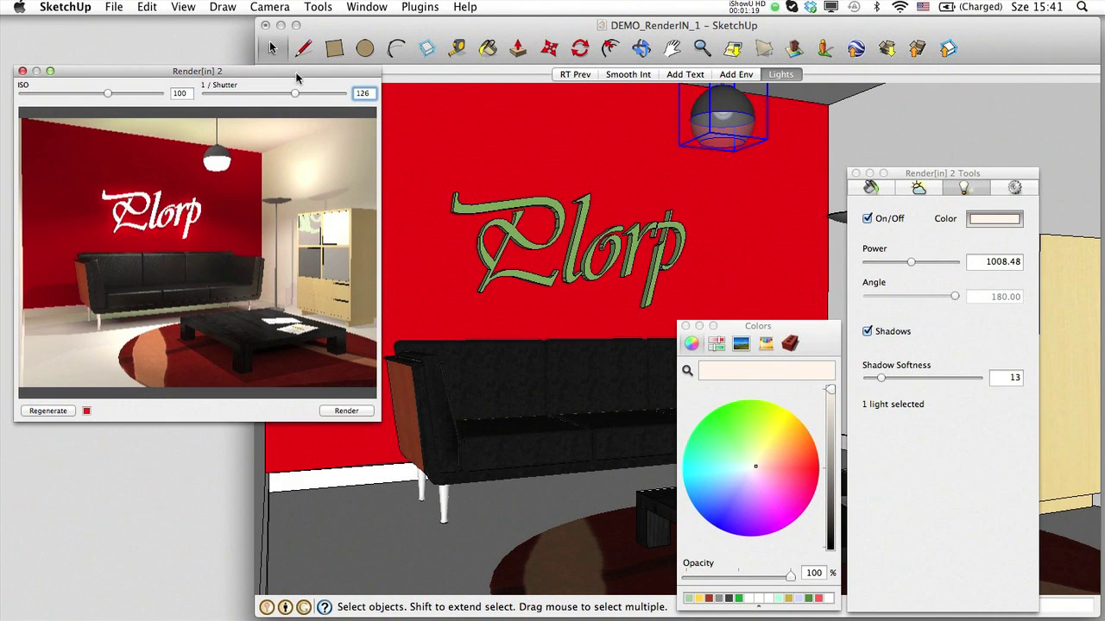
{"action": "double_click", "coordinate": [362, 93]}
{"action": "type", "text": "120"}
{"action": "key", "text": "Return"}
{"action": "left_click", "coordinate": [346, 411]}
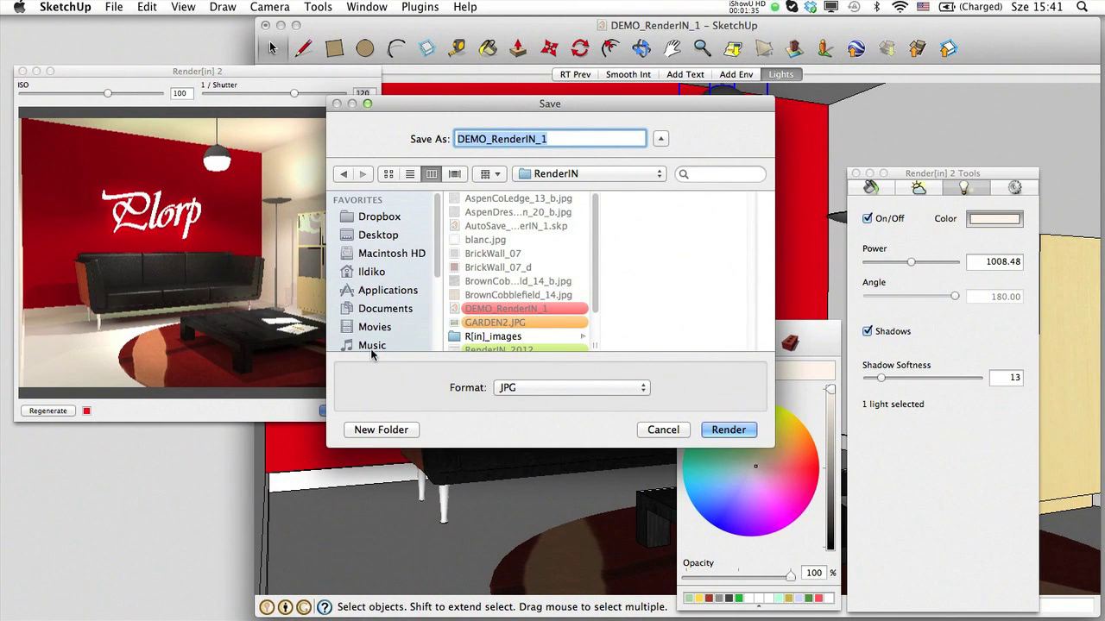
Render the image as JPG DEMO_RenderIN_1 saved to the Desktop.
{"action": "left_click", "coordinate": [380, 236]}
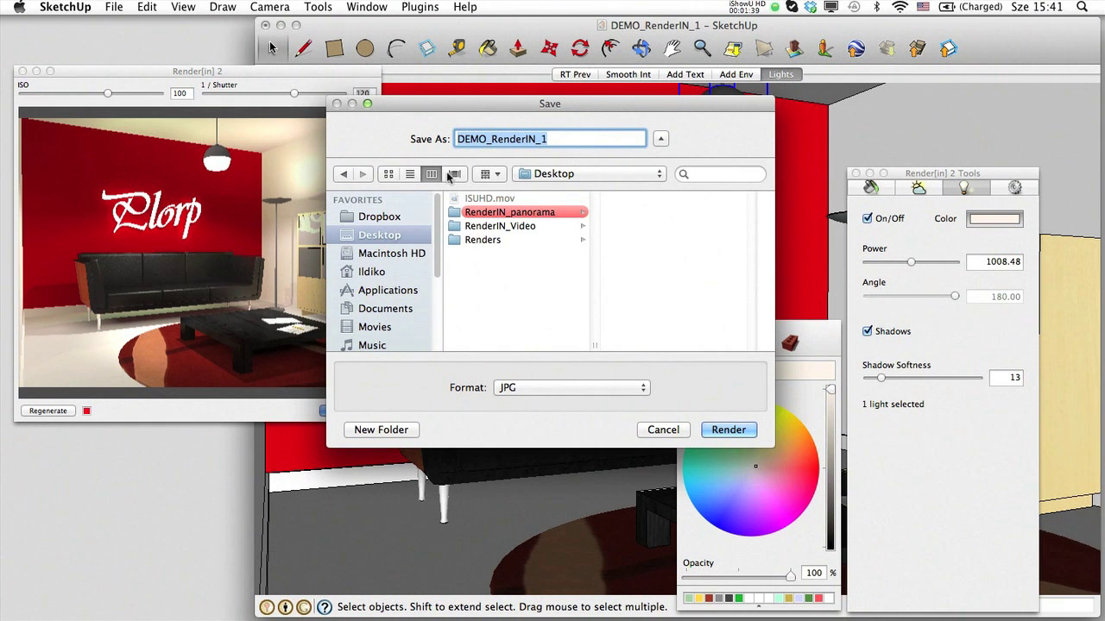
{"action": "left_click", "coordinate": [522, 390]}
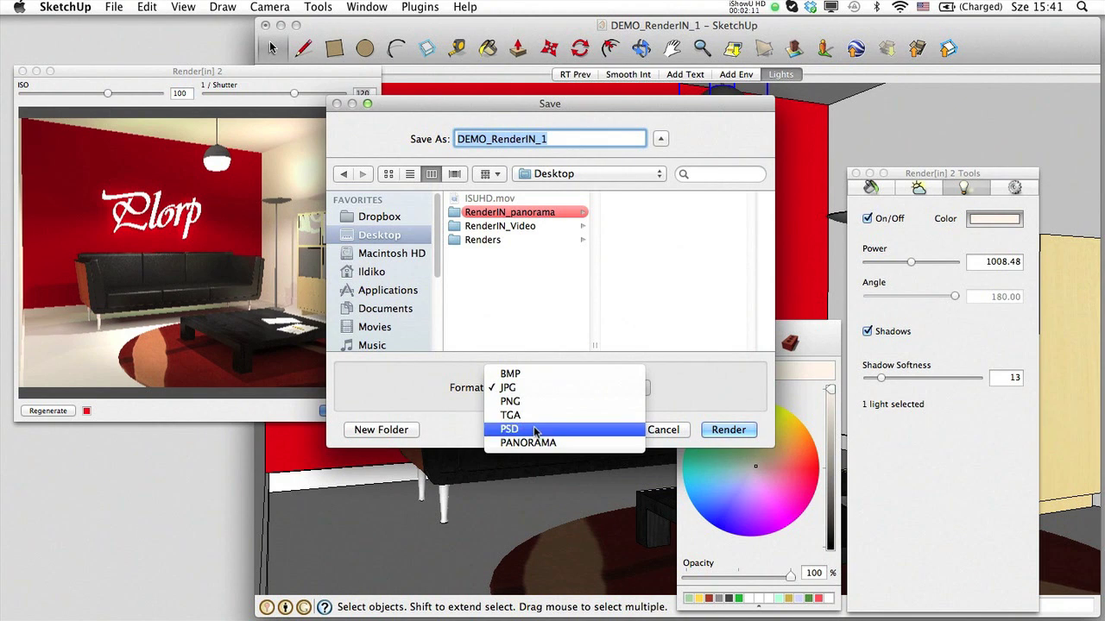
{"action": "left_click", "coordinate": [534, 390]}
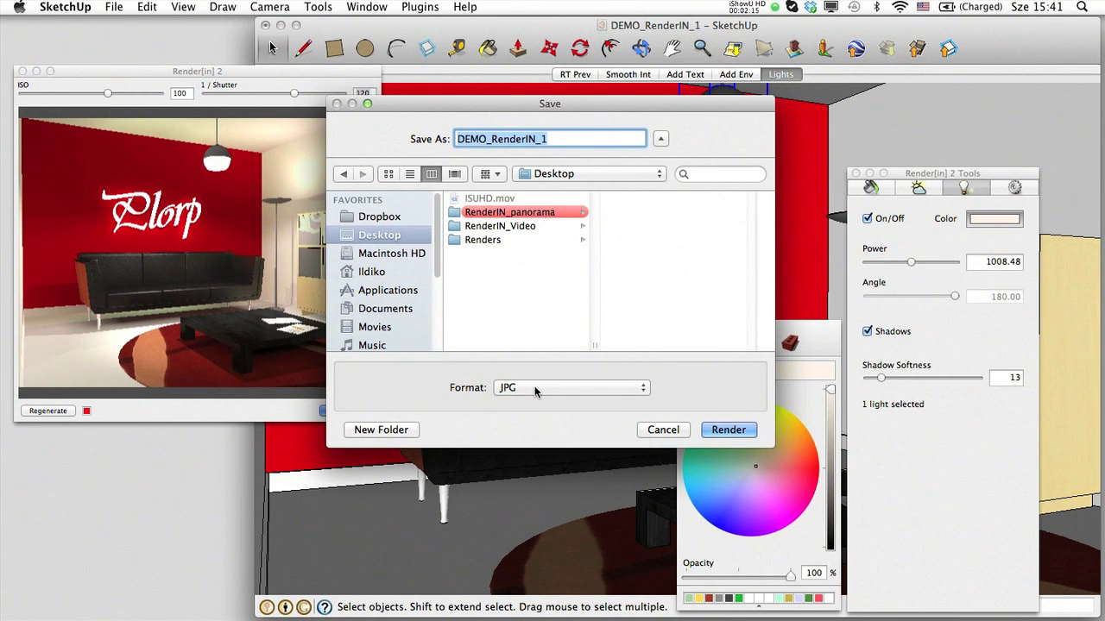
{"action": "left_click", "coordinate": [729, 430]}
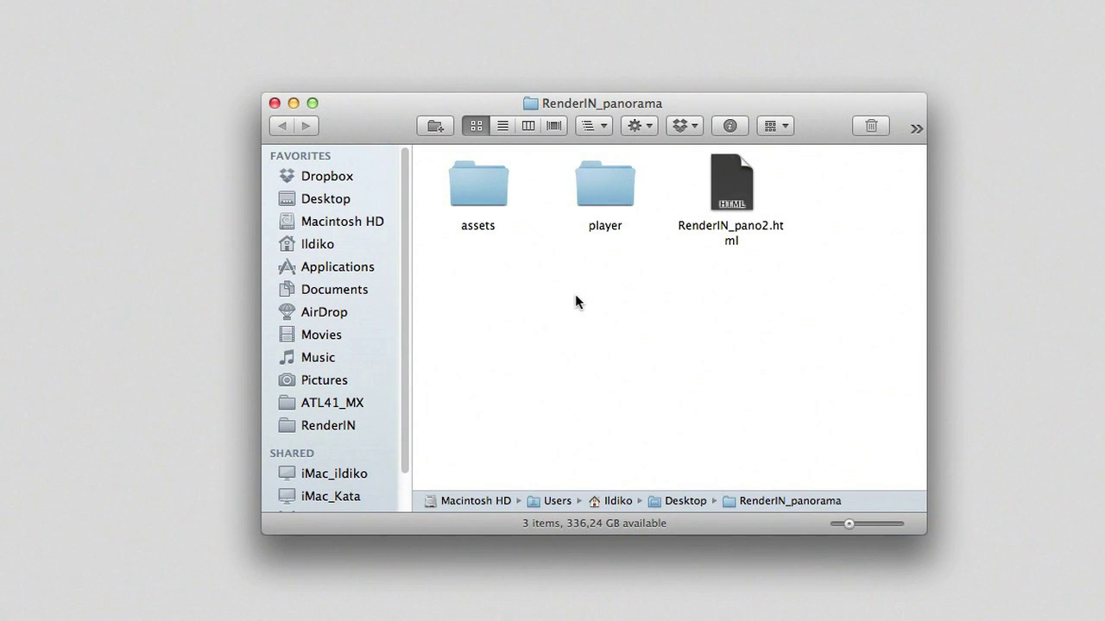
Look through the images in the RenderIN_panorama assets folder.
{"action": "left_click", "coordinate": [489, 188]}
{"action": "double_click", "coordinate": [488, 188]}
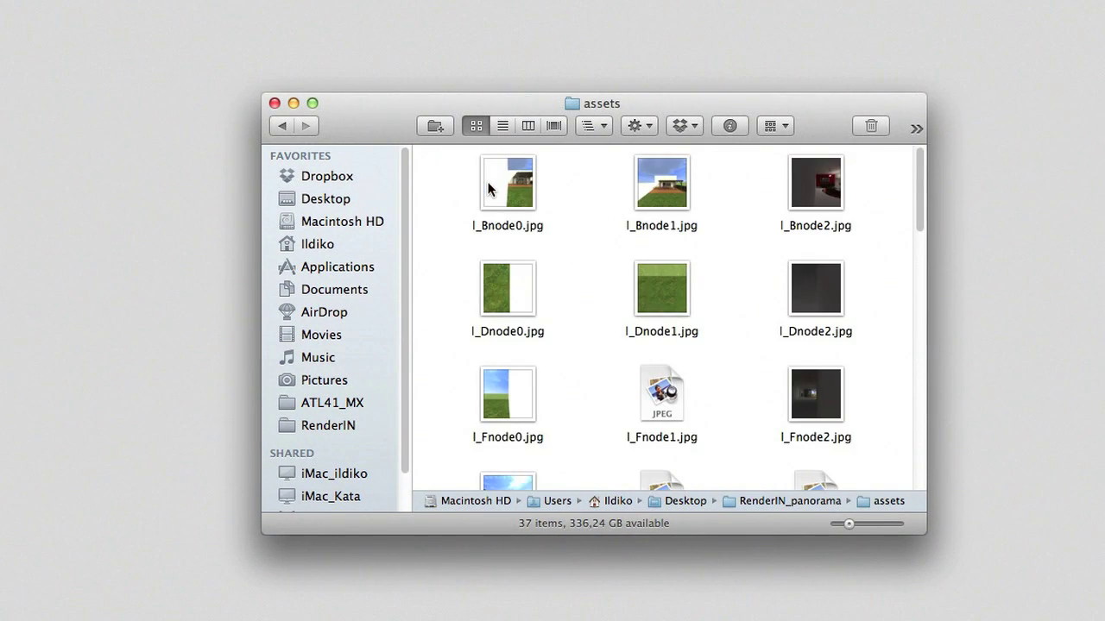
{"action": "scroll", "coordinate": [601, 241], "scroll_direction": "down", "scroll_amount": 10}
{"action": "scroll", "coordinate": [601, 240], "scroll_direction": "down", "scroll_amount": 5}
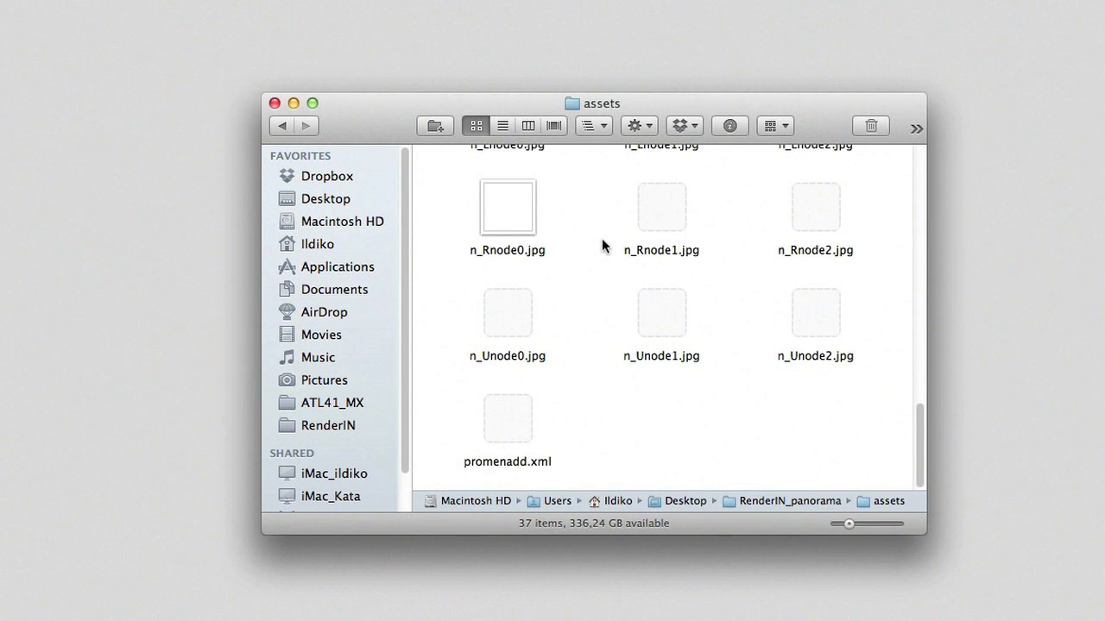
{"action": "scroll", "coordinate": [523, 217], "scroll_direction": "up", "scroll_amount": 15}
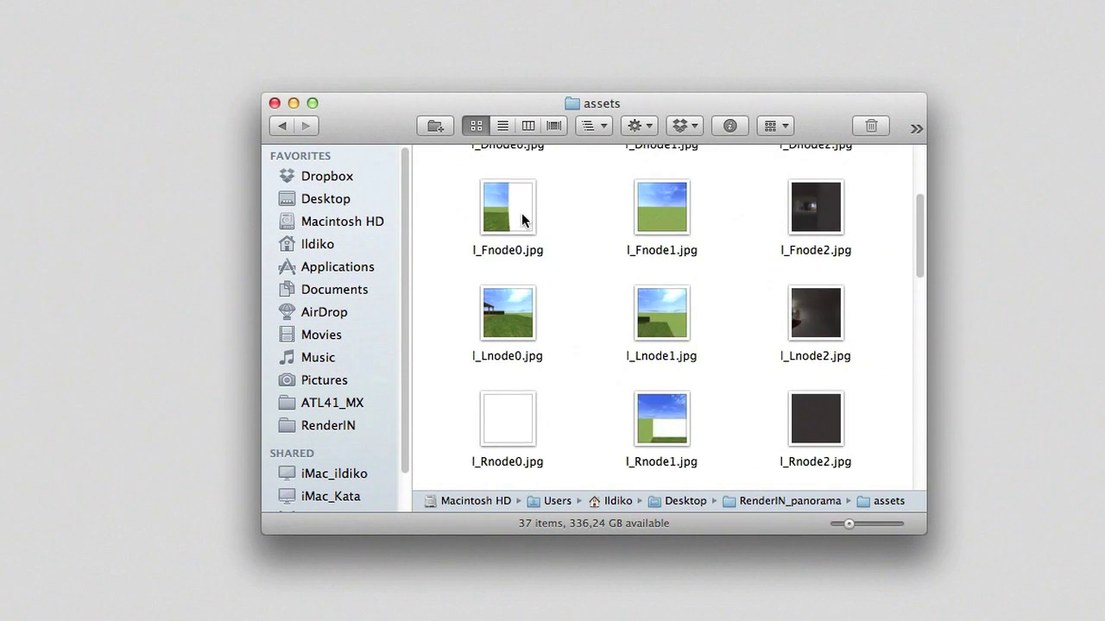
{"action": "left_click", "coordinate": [282, 126]}
Check the player folder, then select RenderIN_pano2.html.
{"action": "double_click", "coordinate": [601, 204]}
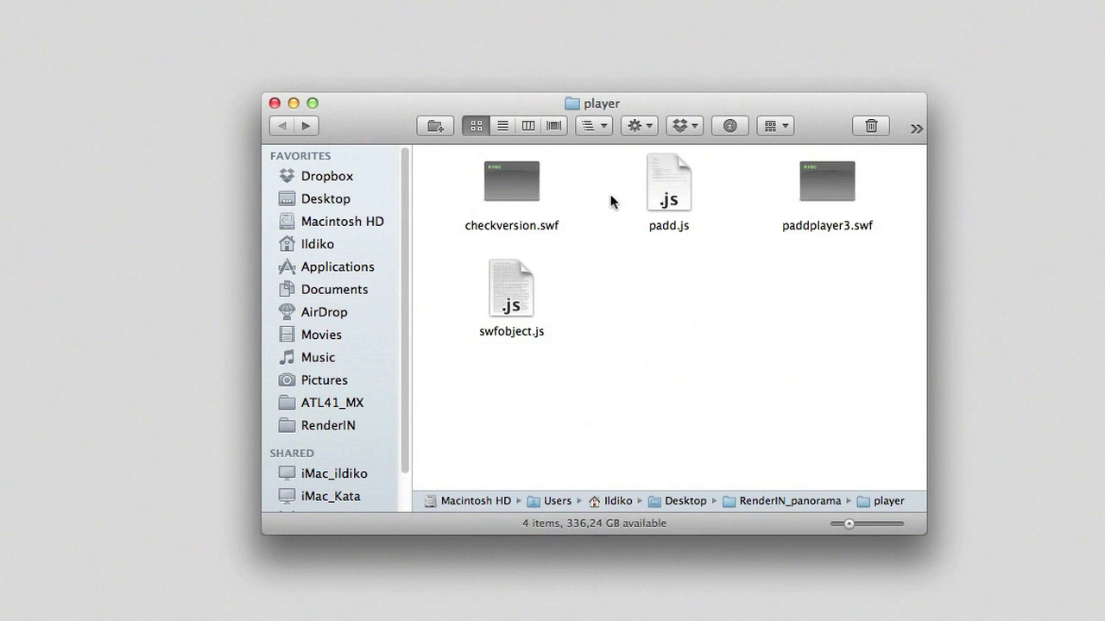
{"action": "left_click", "coordinate": [284, 126]}
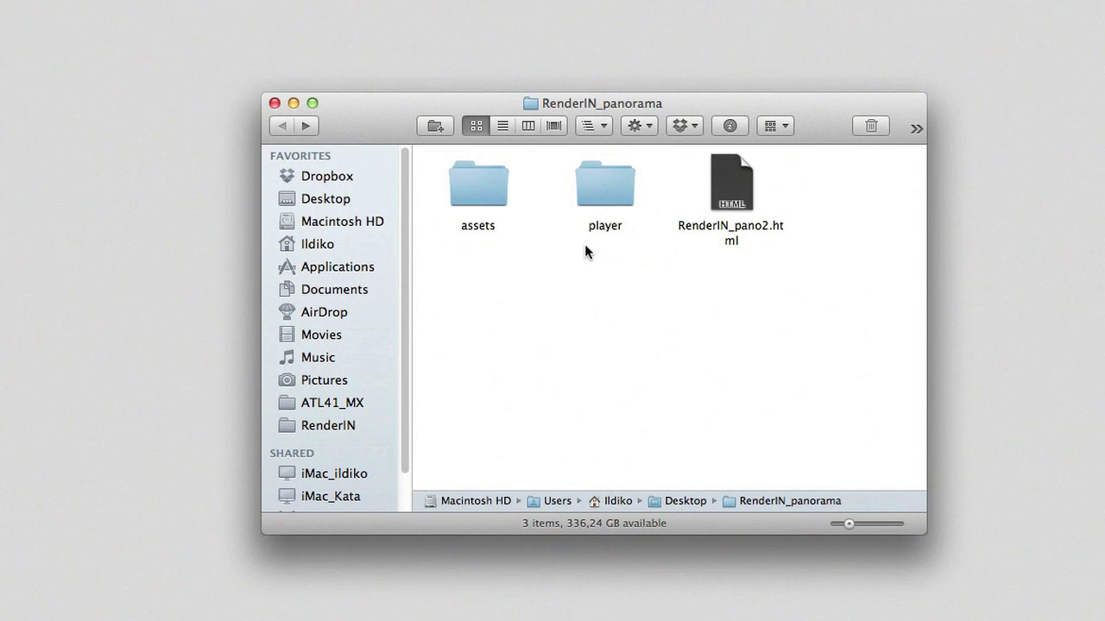
{"action": "left_click", "coordinate": [740, 192]}
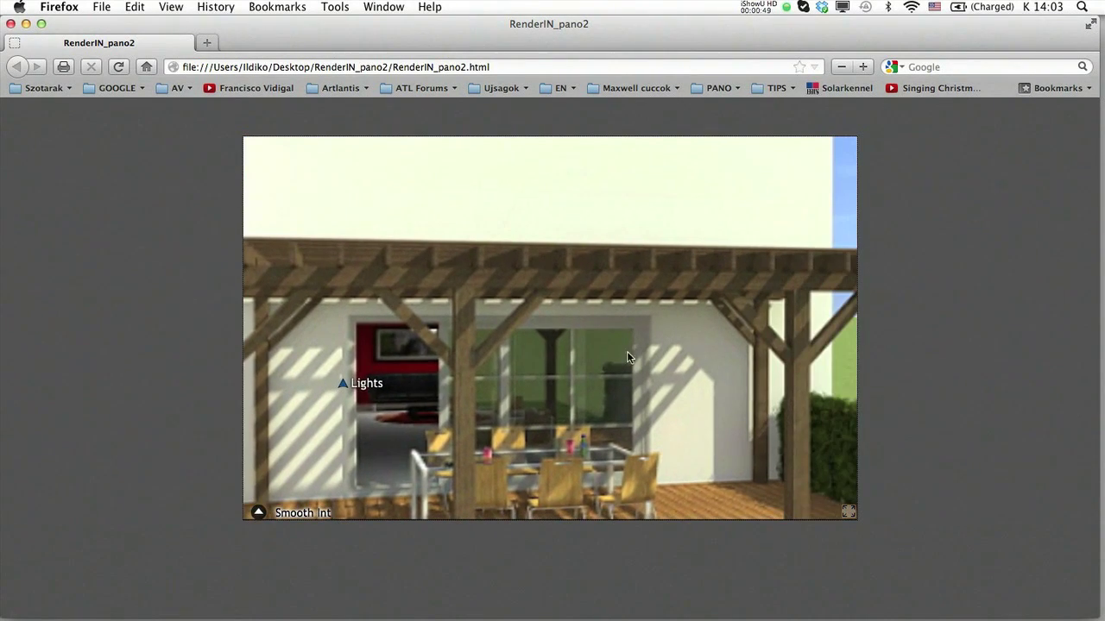
Tour the panorama from the Lights scene through to the exterior pergola view.
{"action": "left_click", "coordinate": [373, 385]}
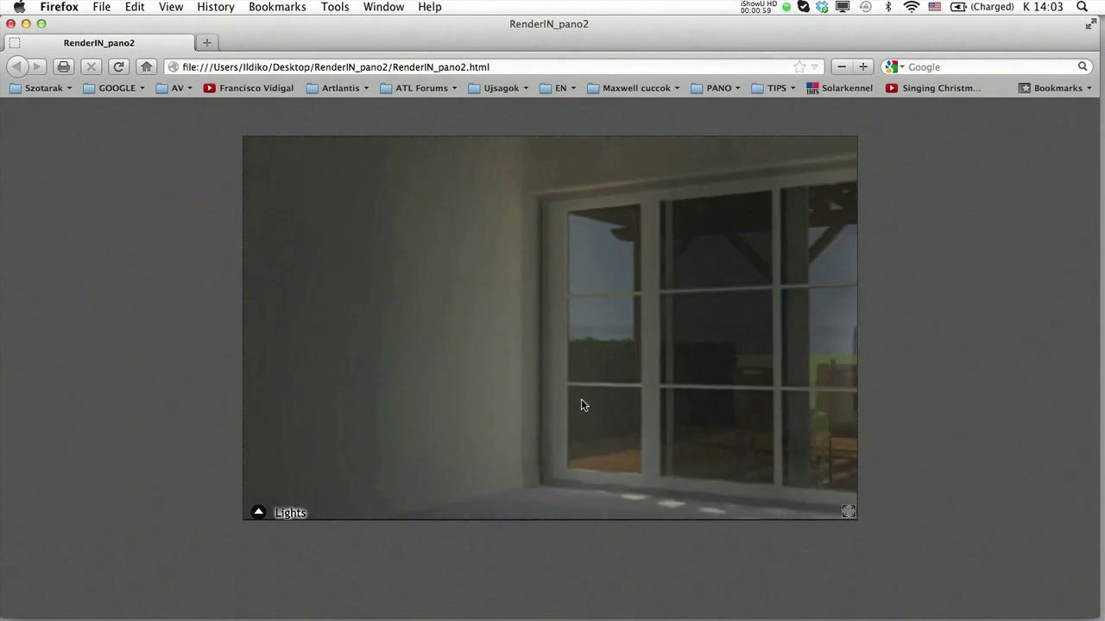
{"action": "left_click", "coordinate": [581, 404]}
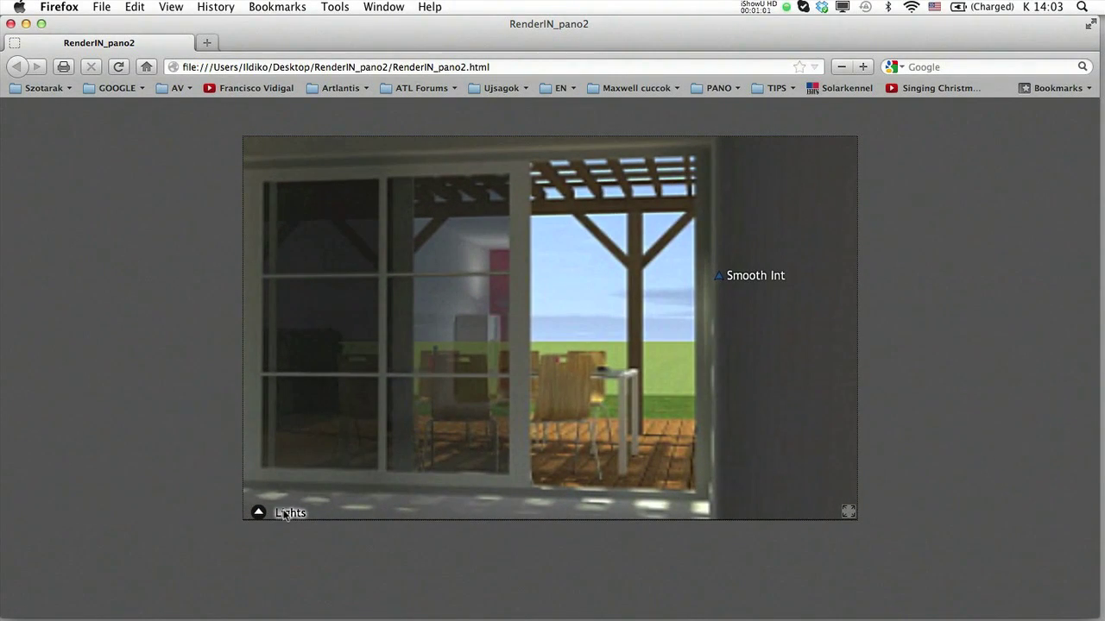
{"action": "left_click", "coordinate": [284, 514]}
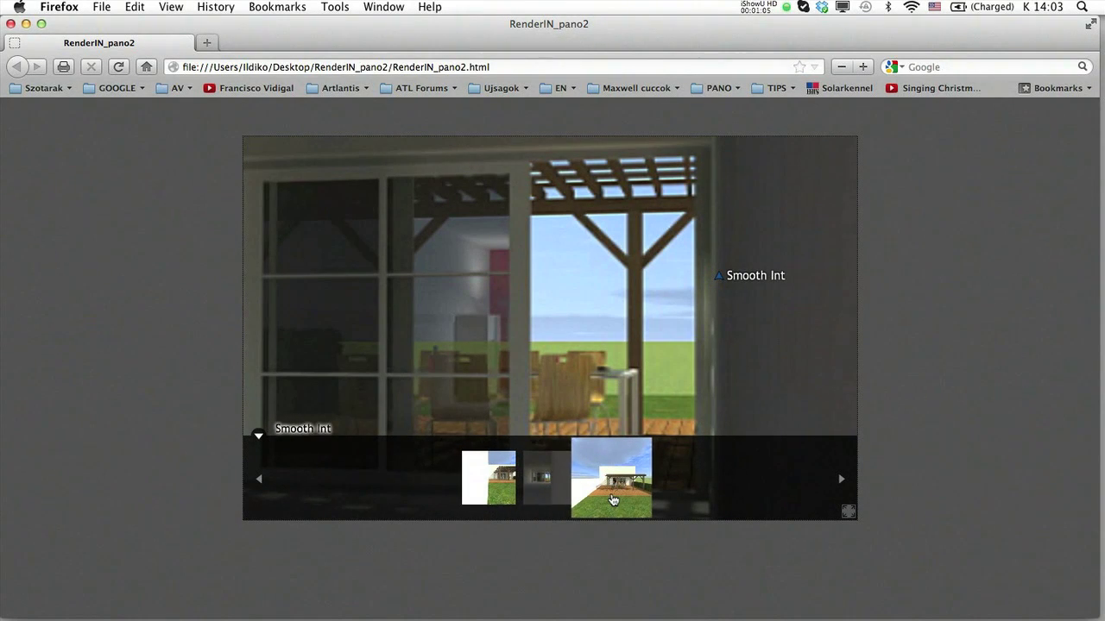
{"action": "left_click", "coordinate": [612, 500]}
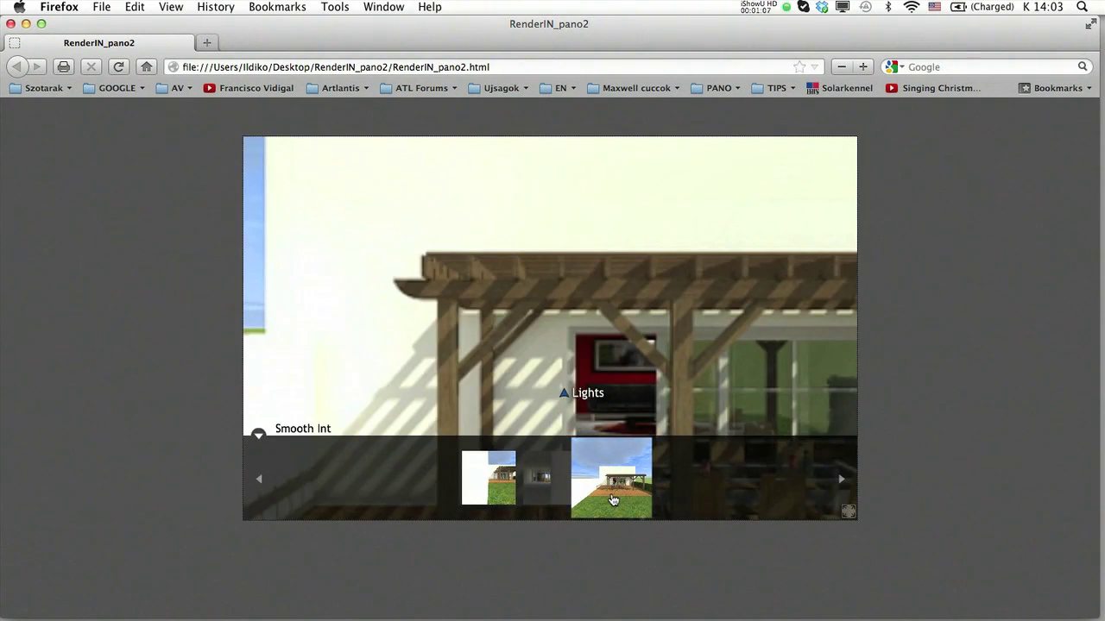
Revisit the red Lights living room, then the sunny deck, ending on the exterior scene.
{"action": "left_click", "coordinate": [601, 396]}
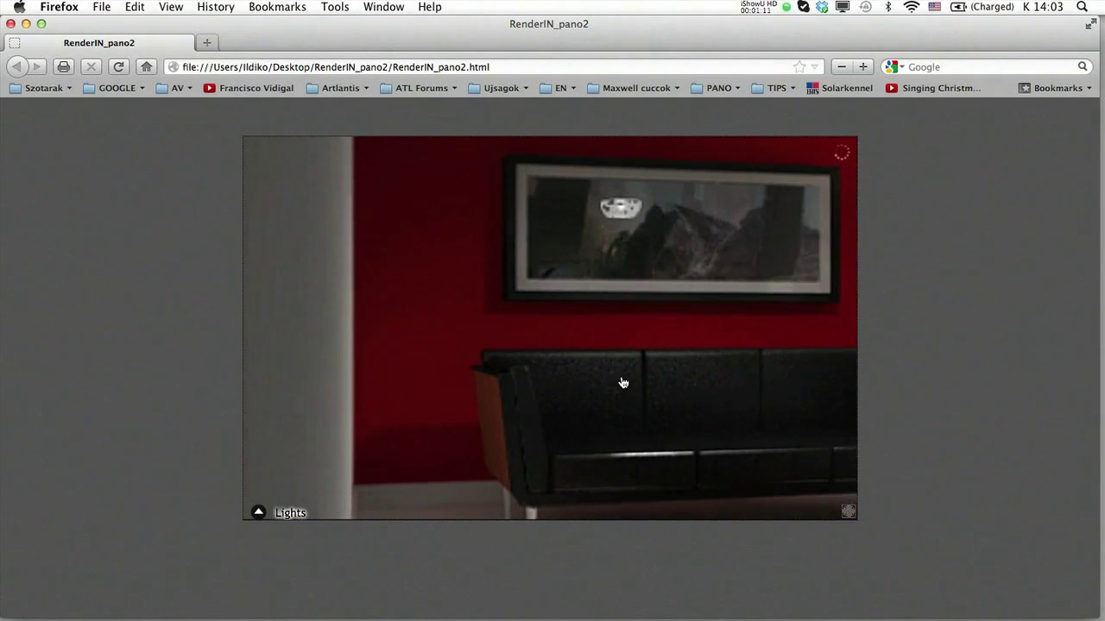
{"action": "left_click_drag", "start_coordinate": [578, 393], "coordinate": [471, 420]}
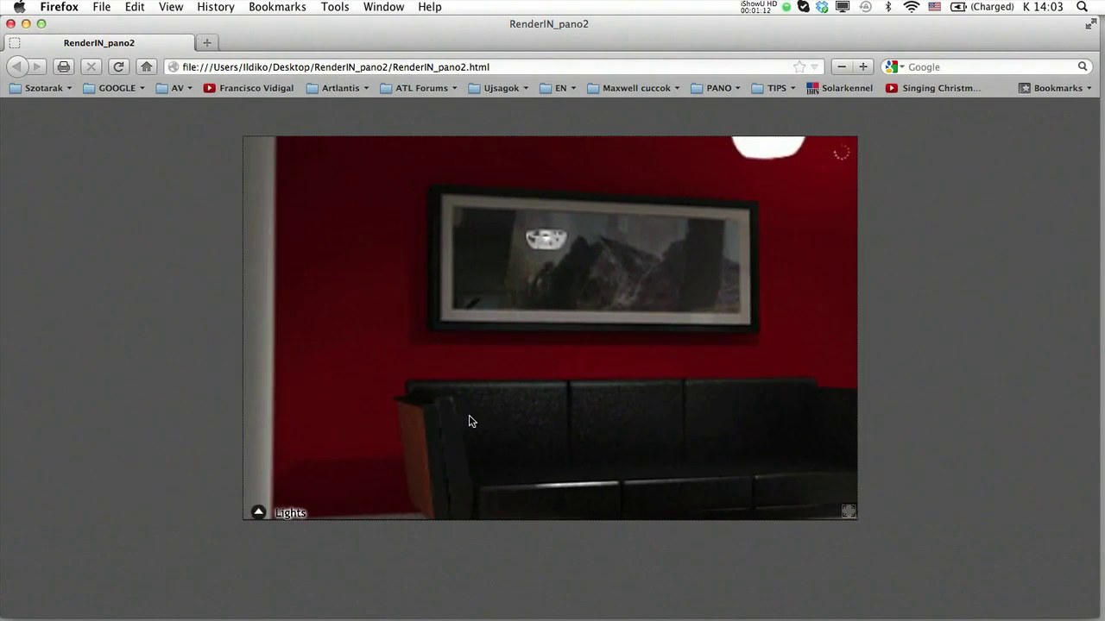
{"action": "left_click", "coordinate": [292, 510]}
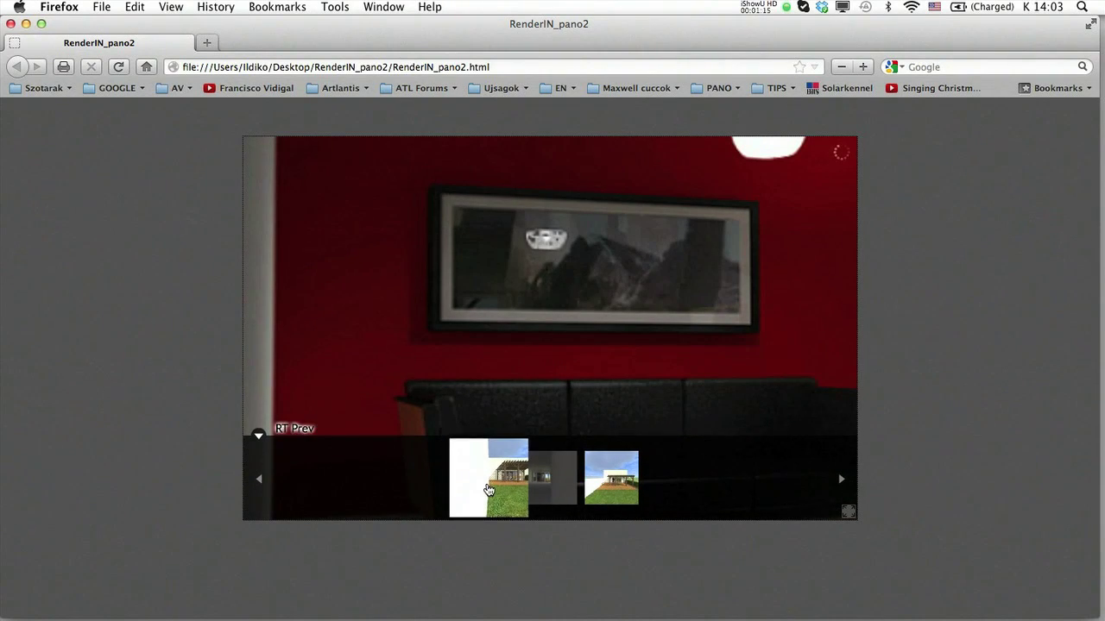
{"action": "left_click", "coordinate": [487, 490]}
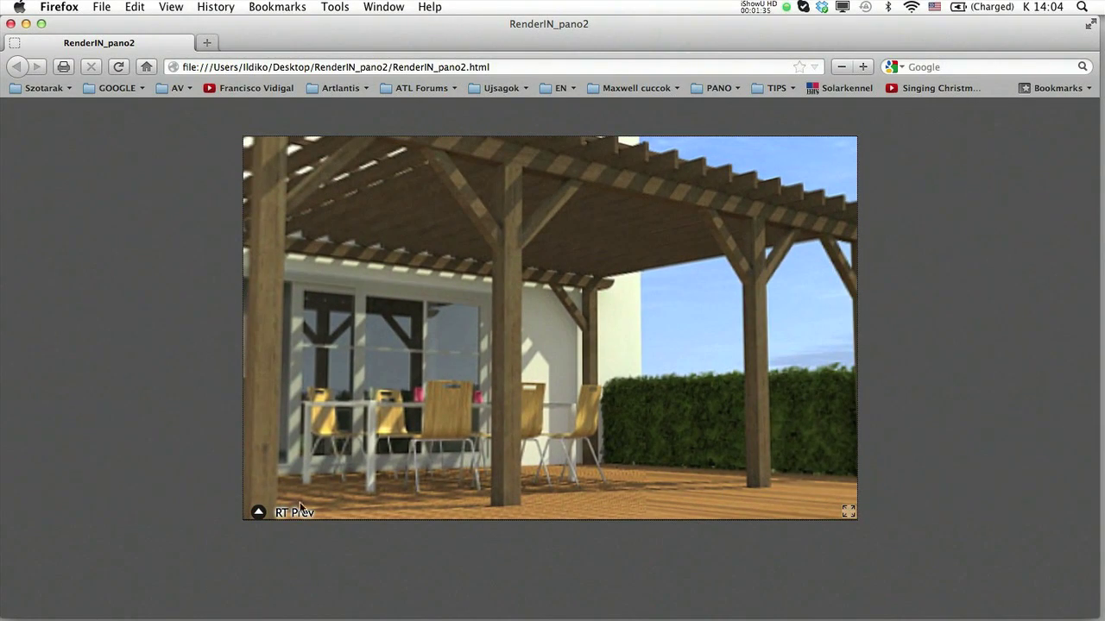
{"action": "left_click", "coordinate": [299, 510]}
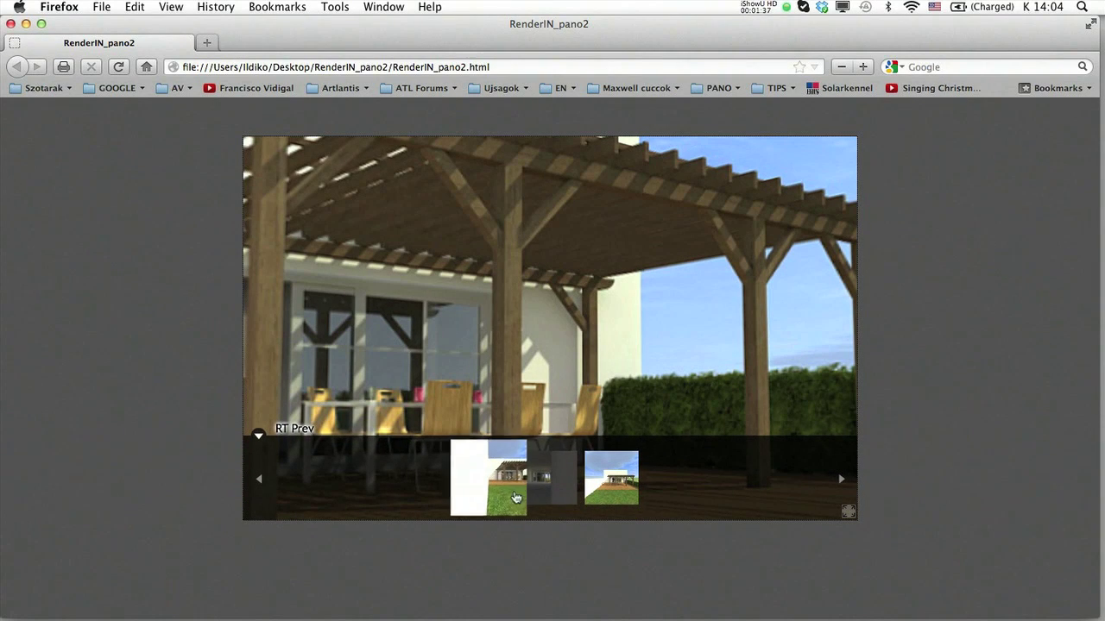
{"action": "left_click", "coordinate": [613, 494]}
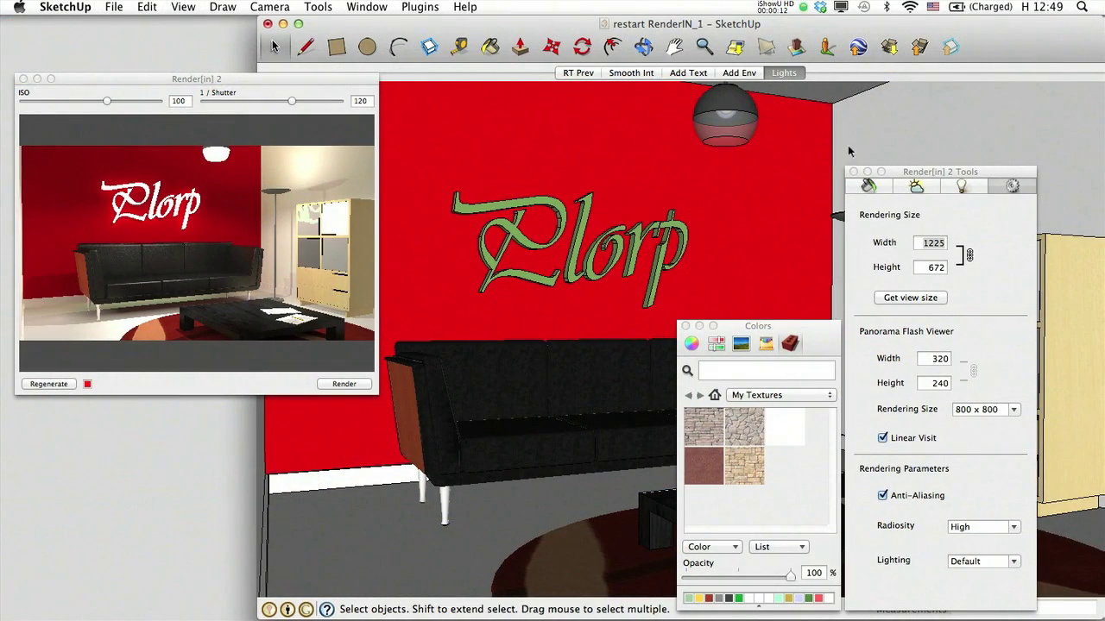
Close the Render[in] 2 Tools and Colors panels and drag the SketchUp window down to expose the finished render.
{"action": "left_click", "coordinate": [852, 172]}
{"action": "left_click", "coordinate": [685, 326]}
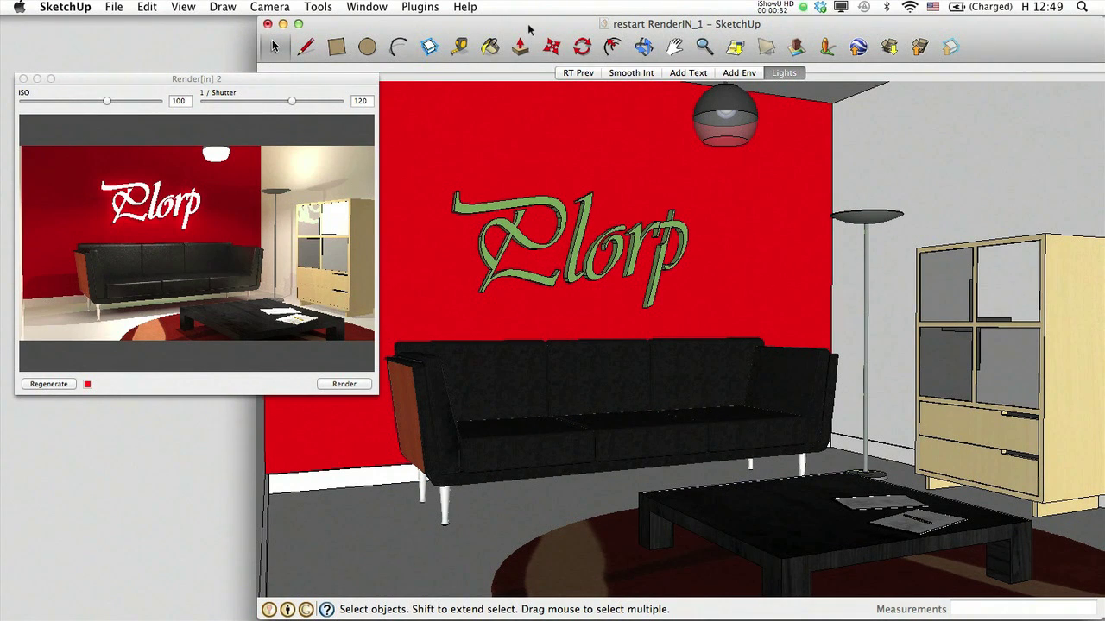
{"action": "left_click_drag", "start_coordinate": [530, 29], "coordinate": [530, 620]}
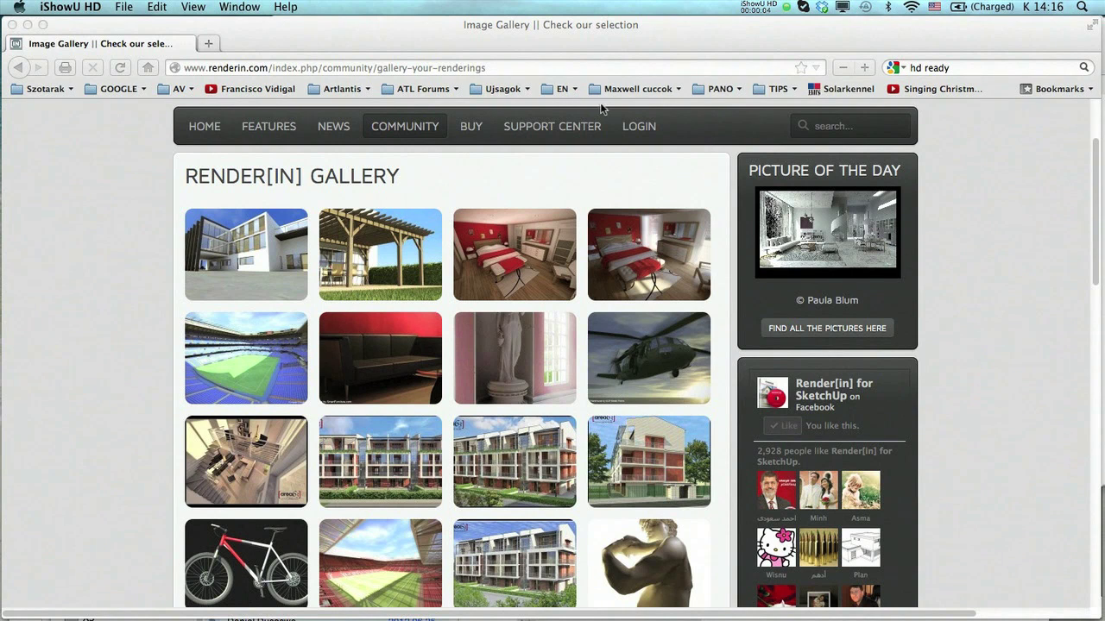
Open a dining-room panorama from the iVisit 3D Gallery, turn it toward the window wall, then jump to the livingroom scene.
{"action": "left_click", "coordinate": [421, 133]}
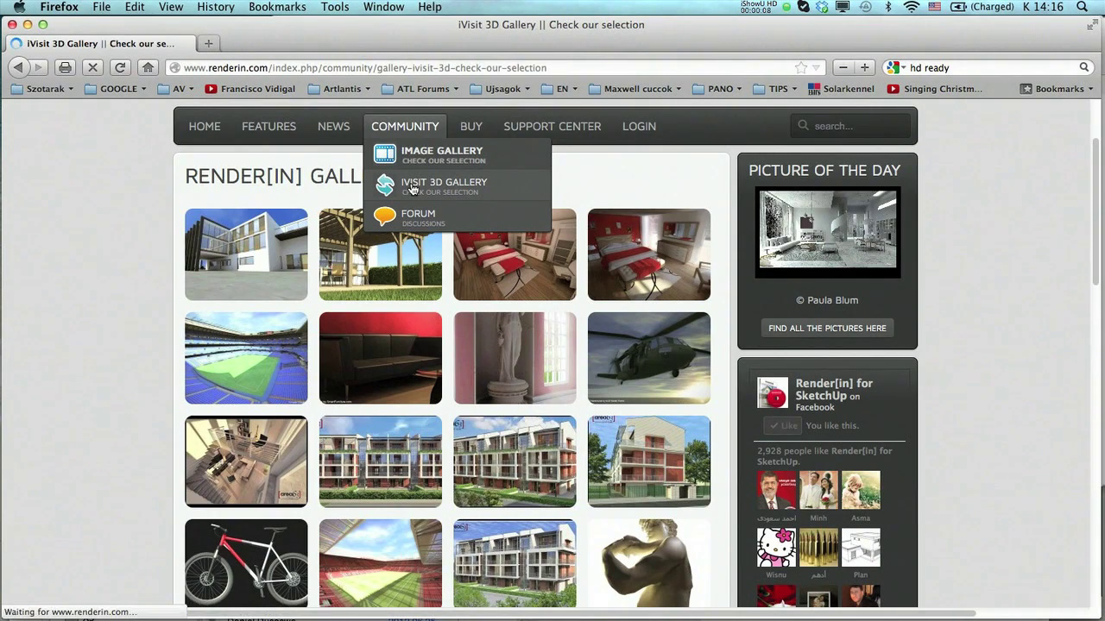
{"action": "scroll", "coordinate": [390, 359], "scroll_direction": "down", "scroll_amount": 3}
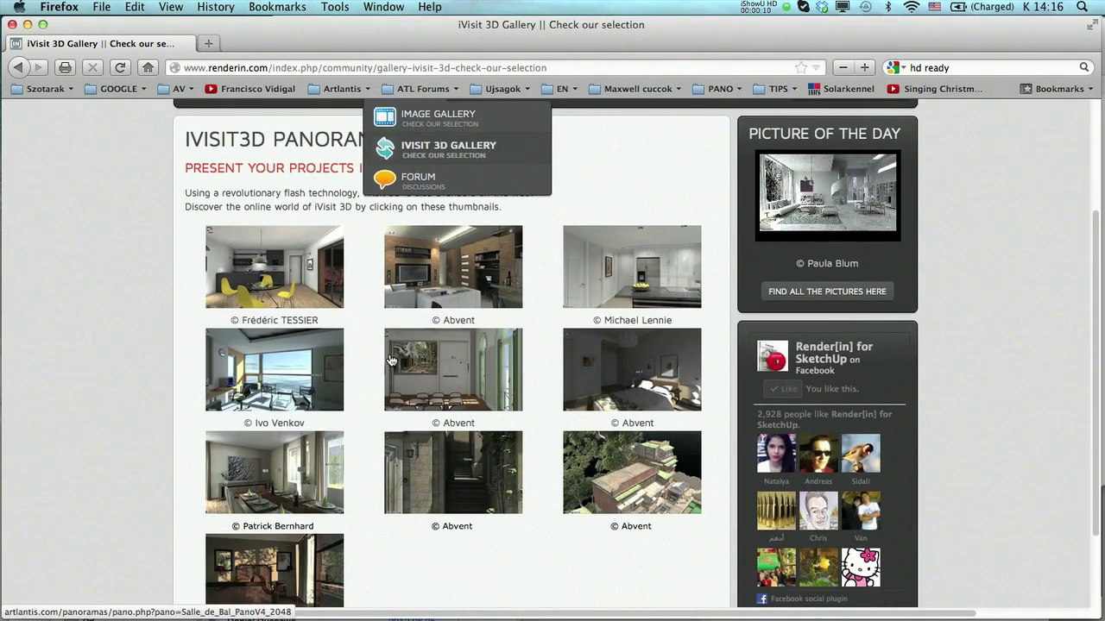
{"action": "left_click", "coordinate": [296, 477]}
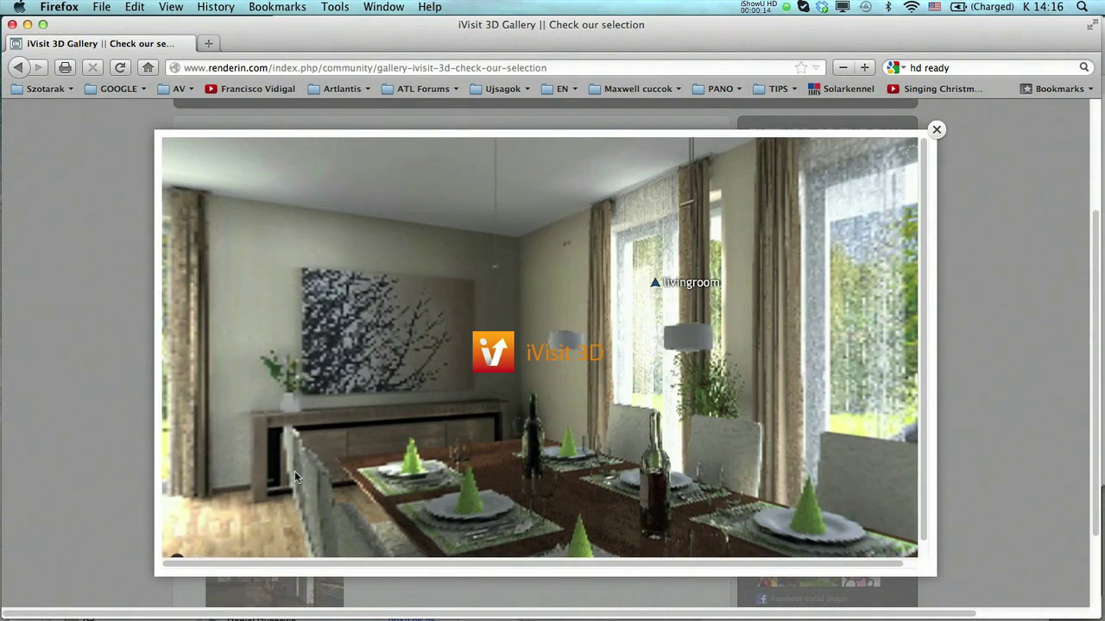
{"action": "mouse_move", "coordinate": [294, 470]}
{"action": "left_mouse_down"}
{"action": "mouse_move", "coordinate": [247, 464]}
{"action": "mouse_move", "coordinate": [280, 471]}
{"action": "left_mouse_up"}
{"action": "left_click", "coordinate": [510, 372]}
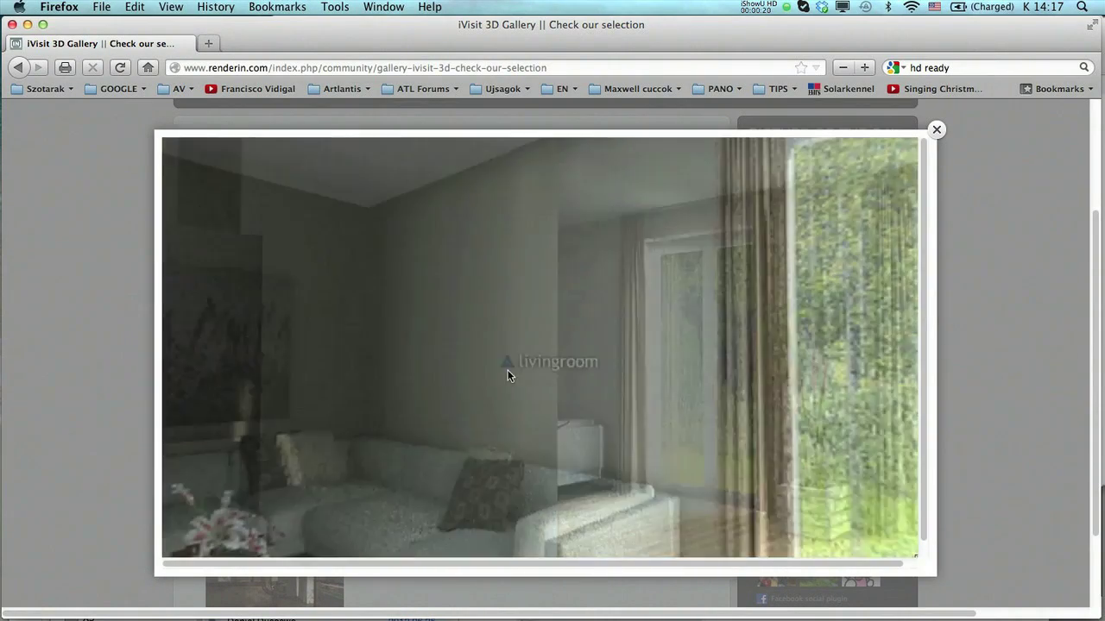